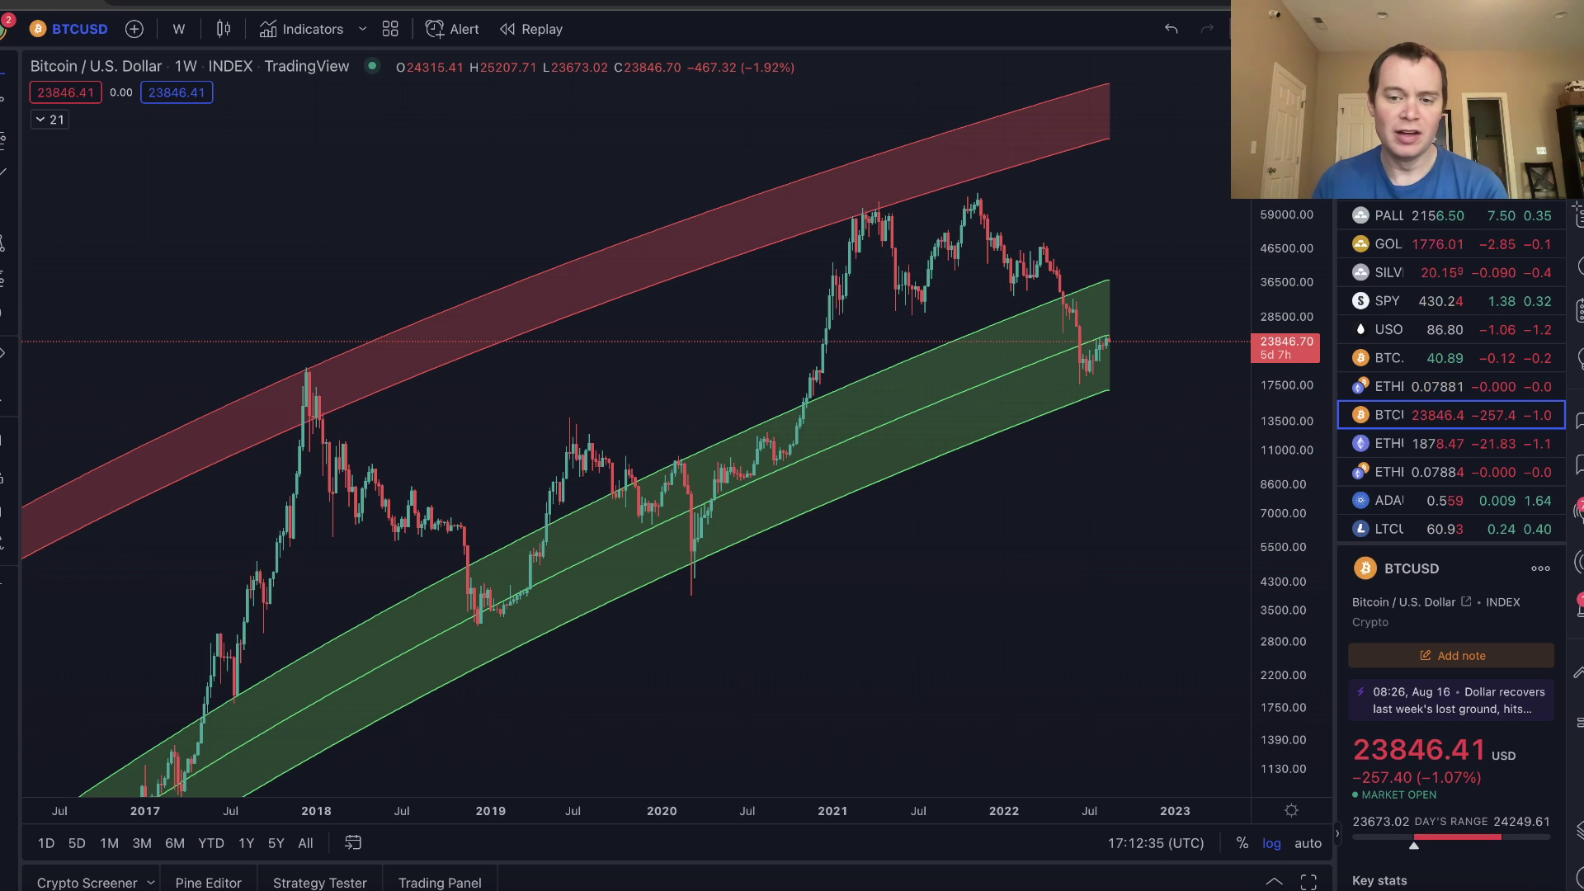
Fit Bitcoin's full weekly price history from 2010 onward, with both logarithmic regression bands, into the chart area
{"action": "scroll", "coordinate": [810, 441], "scroll_direction": "down", "scroll_amount": 5}
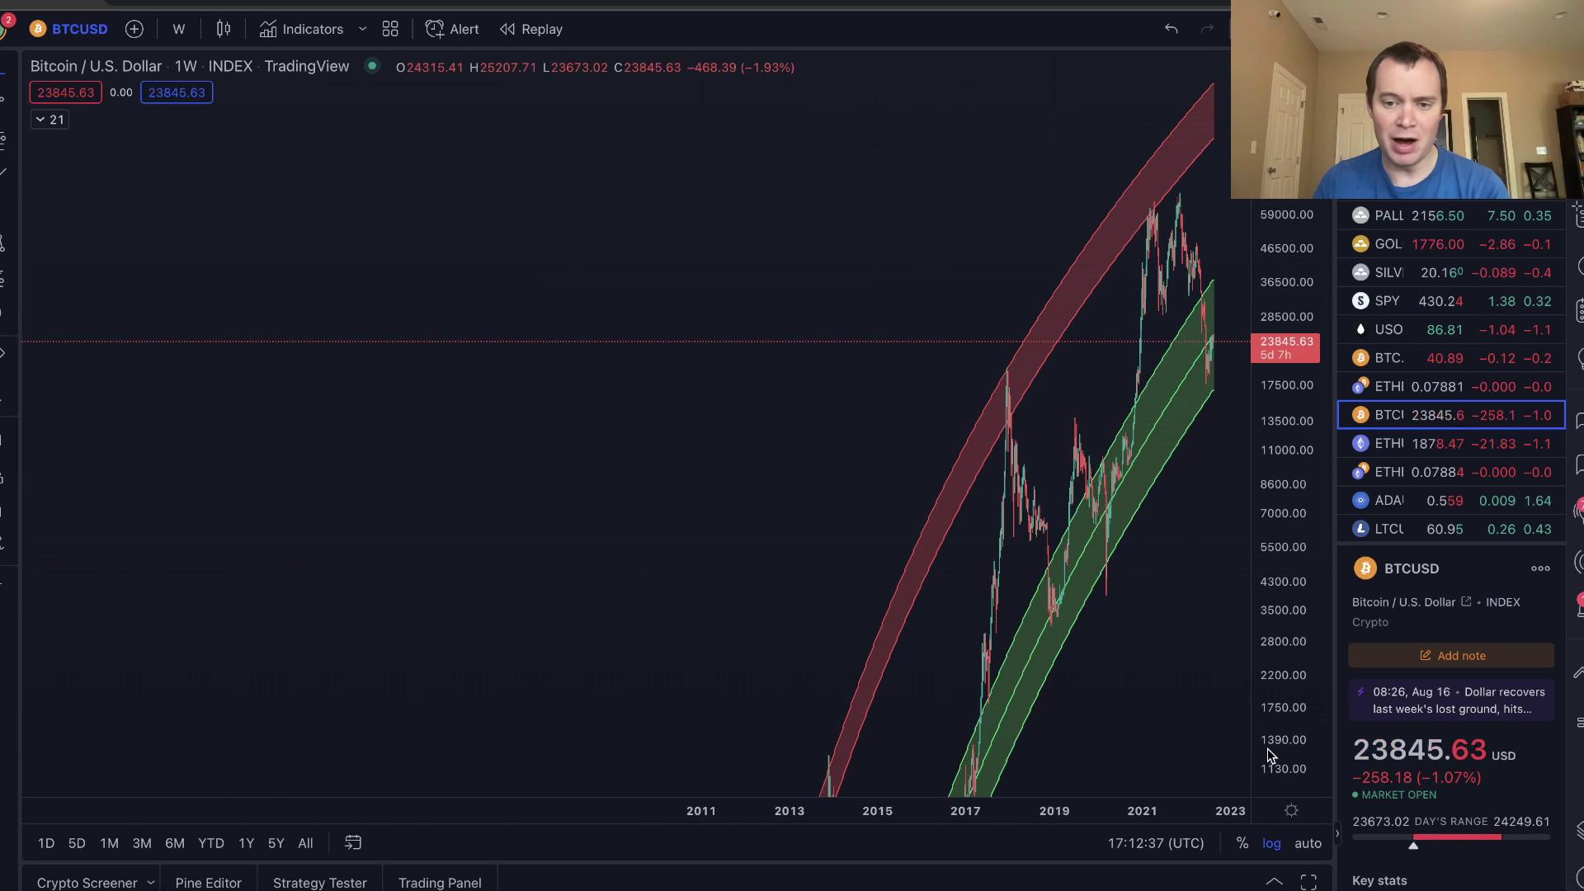
{"action": "left_click_drag", "start_coordinate": [1275, 515], "coordinate": [1279, 797]}
{"action": "left_click_drag", "start_coordinate": [1057, 653], "coordinate": [1053, 410]}
{"action": "scroll", "coordinate": [1124, 393], "scroll_direction": "up", "scroll_amount": 5}
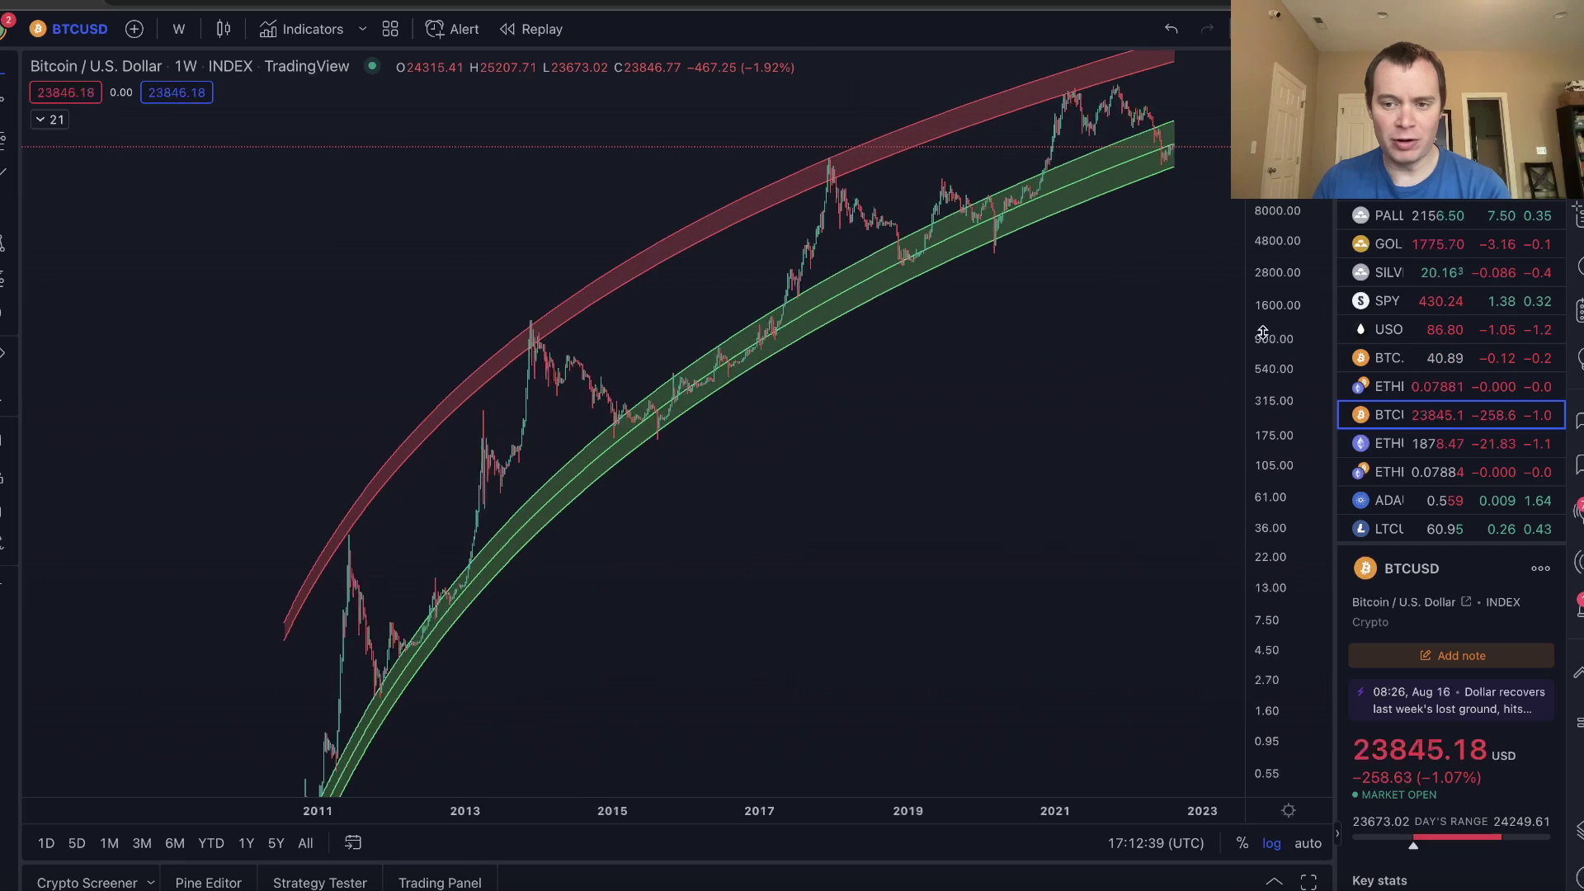
{"action": "left_click_drag", "start_coordinate": [1262, 332], "coordinate": [1263, 525]}
{"action": "scroll", "coordinate": [1114, 521], "scroll_direction": "up", "scroll_amount": 2}
{"action": "scroll", "coordinate": [1085, 519], "scroll_direction": "left", "scroll_amount": 2}
{"action": "left_click_drag", "start_coordinate": [767, 480], "coordinate": [619, 484]}
Circle freehand with the Brush the 2010 start, the 2011 peak, the 2012 base and the late-2013 peak along the regression bands
{"action": "left_click", "coordinate": [5, 172]}
{"action": "scroll", "coordinate": [261, 672], "scroll_direction": "down", "scroll_amount": 1}
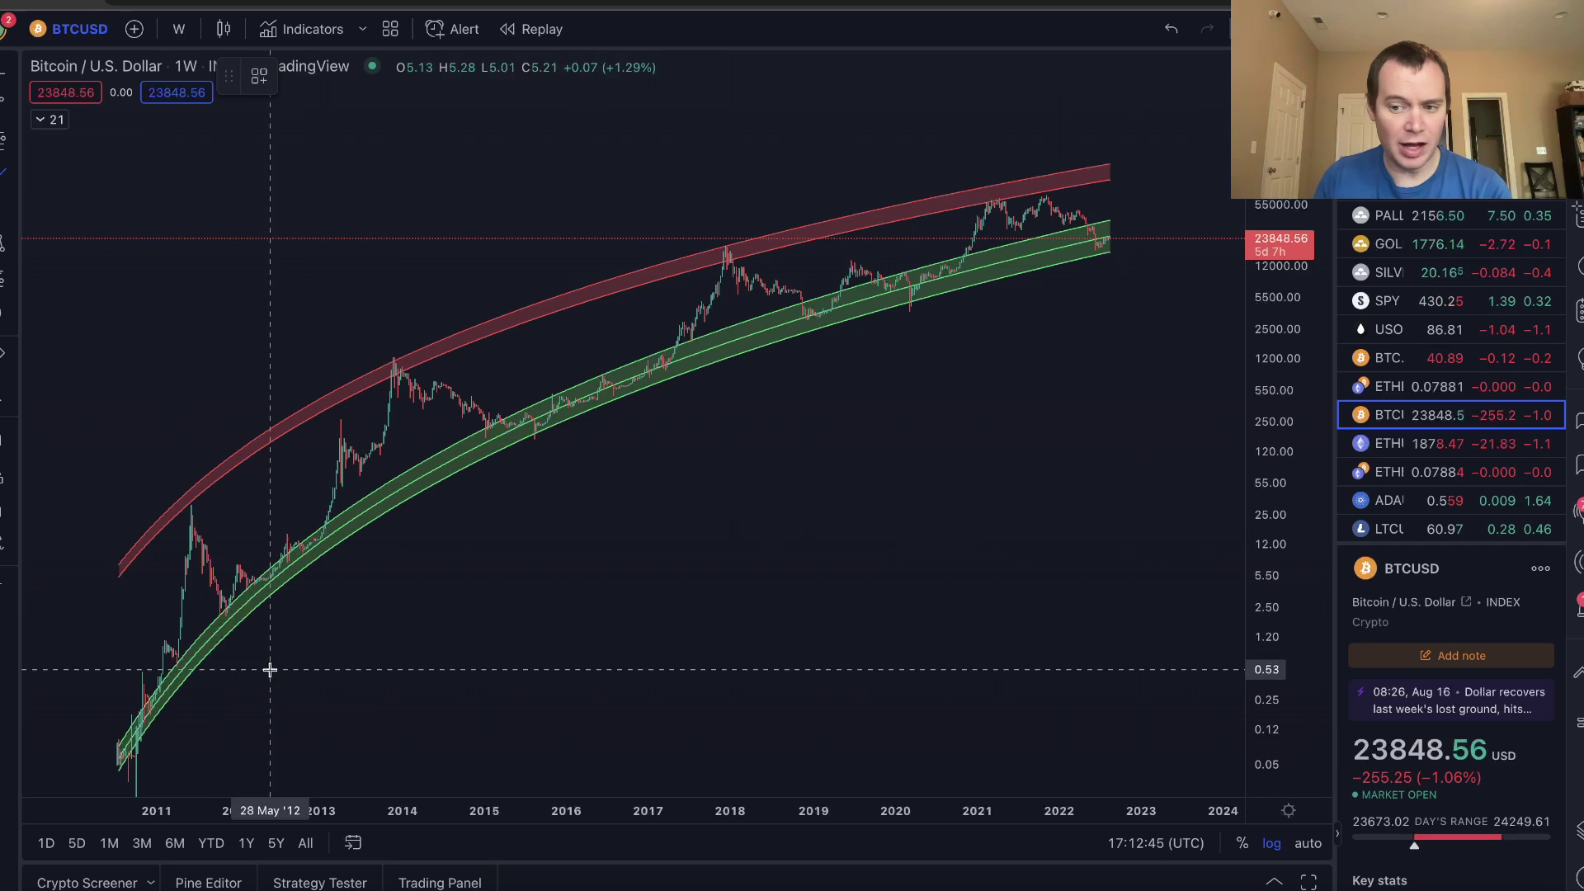
{"action": "mouse_move", "coordinate": [176, 753]}
{"action": "left_mouse_down"}
{"action": "mouse_move", "coordinate": [124, 693]}
{"action": "mouse_move", "coordinate": [189, 696]}
{"action": "left_mouse_up"}
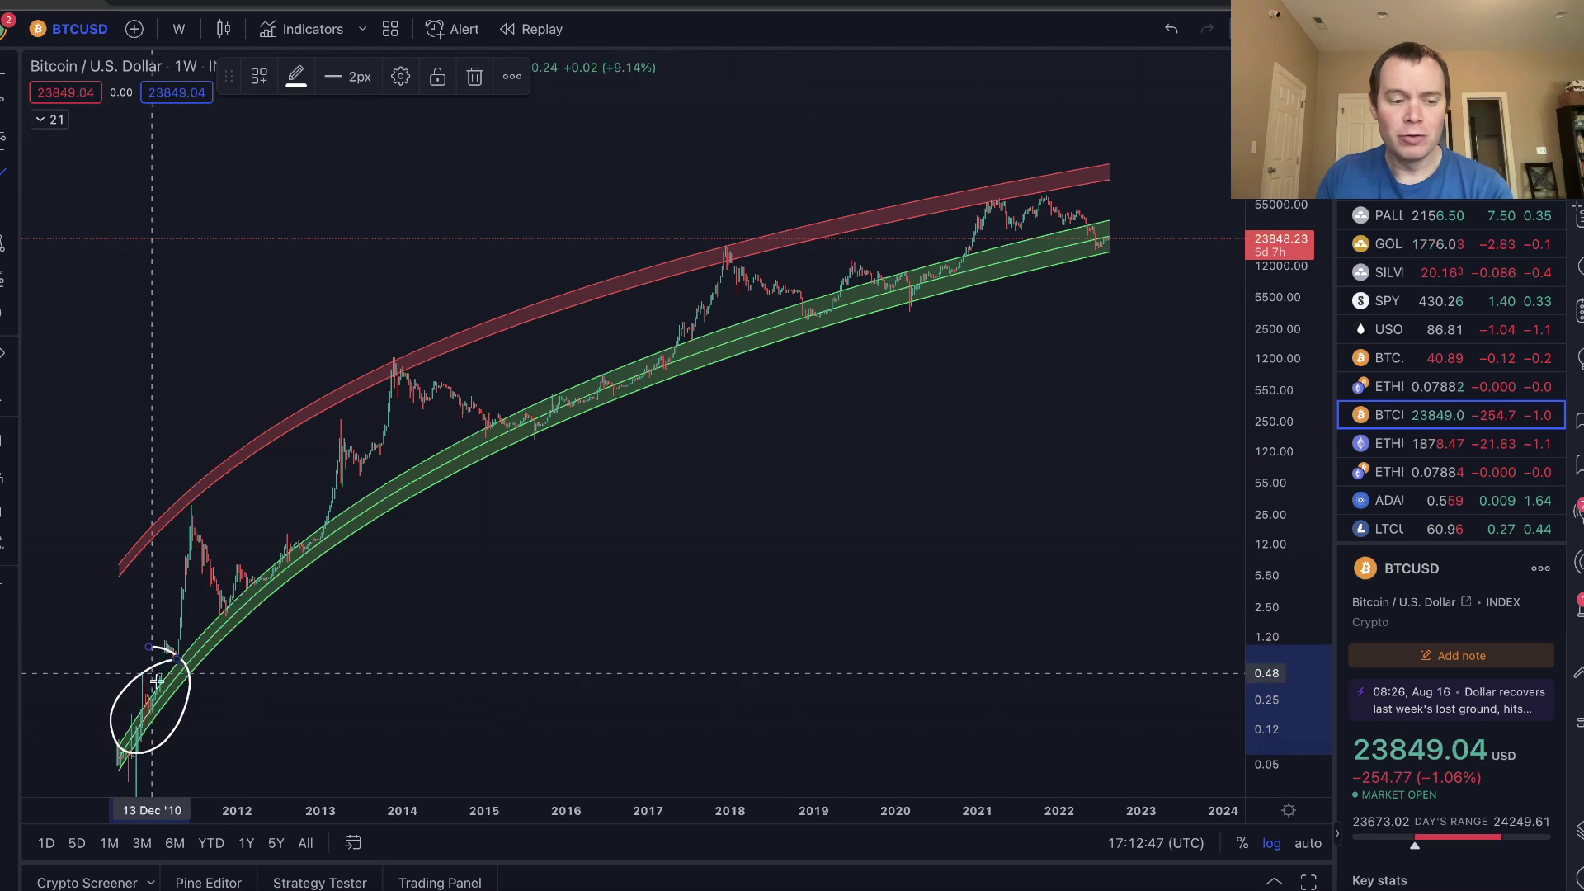
{"action": "left_click_drag", "start_coordinate": [175, 471], "coordinate": [184, 466]}
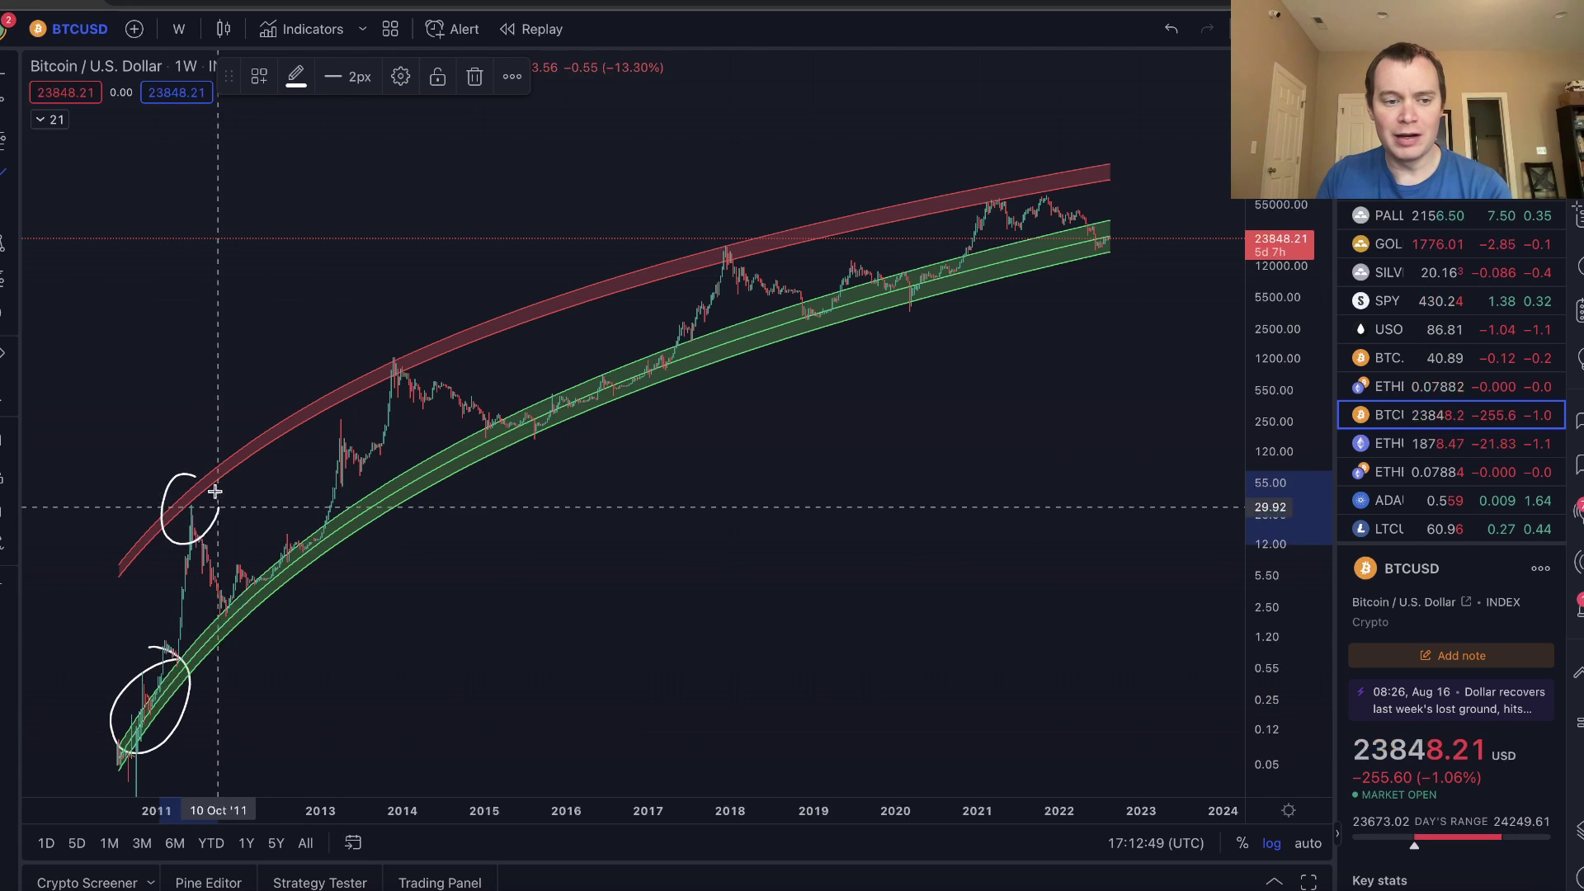
{"action": "mouse_move", "coordinate": [298, 535]}
{"action": "left_mouse_down"}
{"action": "mouse_move", "coordinate": [194, 615]}
{"action": "mouse_move", "coordinate": [323, 568]}
{"action": "mouse_move", "coordinate": [287, 532]}
{"action": "left_mouse_up"}
{"action": "mouse_move", "coordinate": [402, 342]}
{"action": "left_mouse_down"}
{"action": "mouse_move", "coordinate": [392, 402]}
{"action": "mouse_move", "coordinate": [369, 348]}
{"action": "left_mouse_up"}
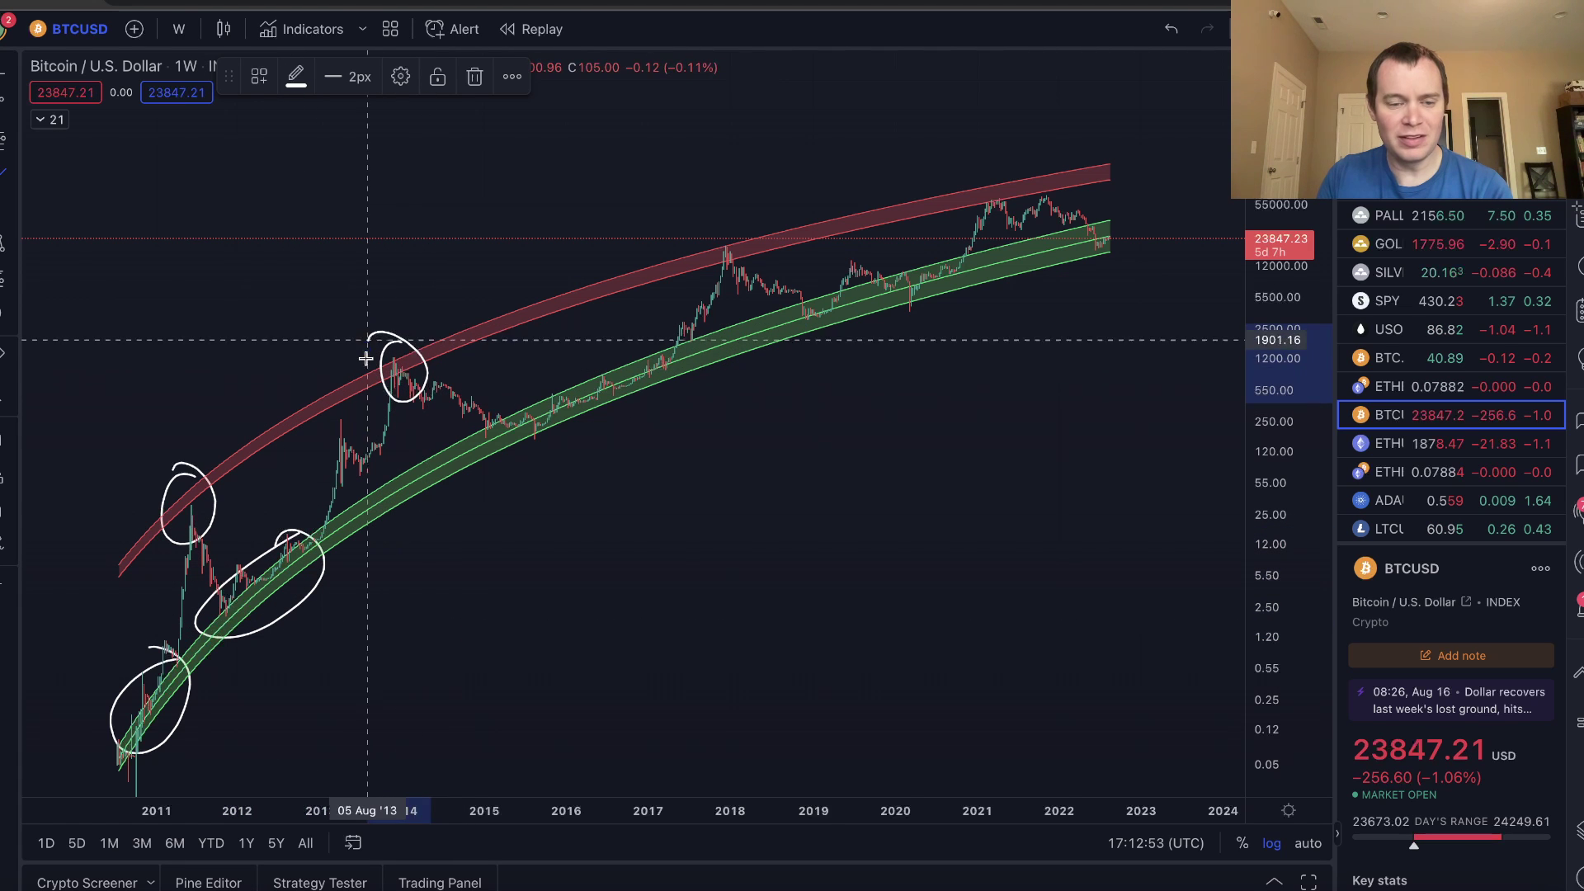
Circle the 2015–2017 base, 2018 peak, 2019–2020 base and early-2021 peak freehand, and draw an arrow down to the late-2021 high
{"action": "mouse_move", "coordinate": [670, 348]}
{"action": "left_mouse_down"}
{"action": "mouse_move", "coordinate": [593, 375]}
{"action": "mouse_move", "coordinate": [619, 426]}
{"action": "mouse_move", "coordinate": [634, 355]}
{"action": "left_mouse_up"}
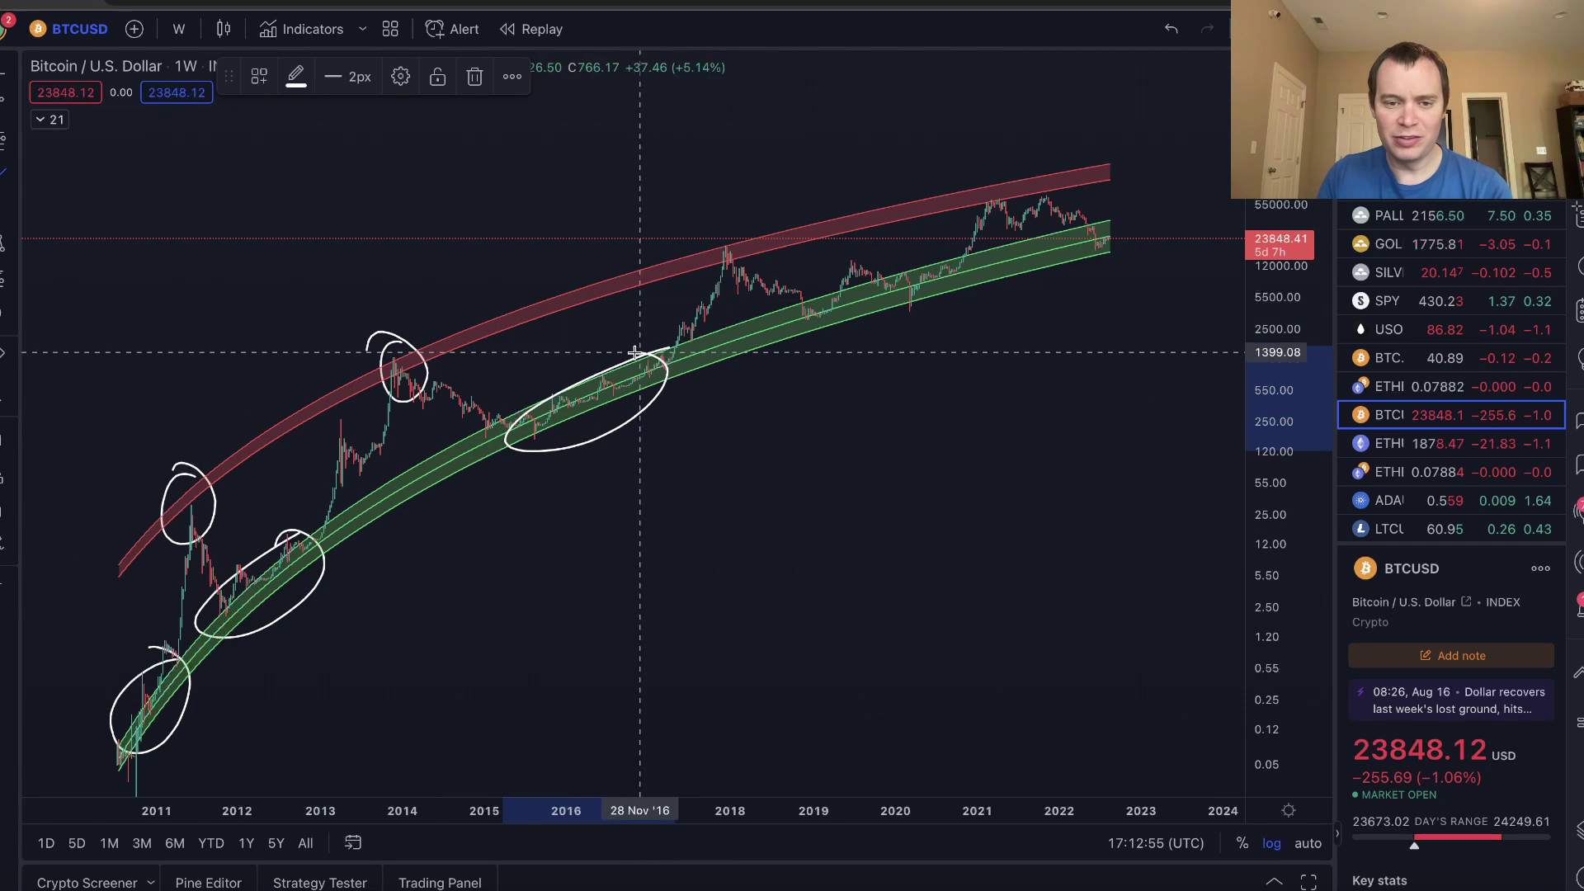
{"action": "mouse_move", "coordinate": [732, 240]}
{"action": "left_mouse_down"}
{"action": "mouse_move", "coordinate": [720, 277]}
{"action": "mouse_move", "coordinate": [721, 223]}
{"action": "left_mouse_up"}
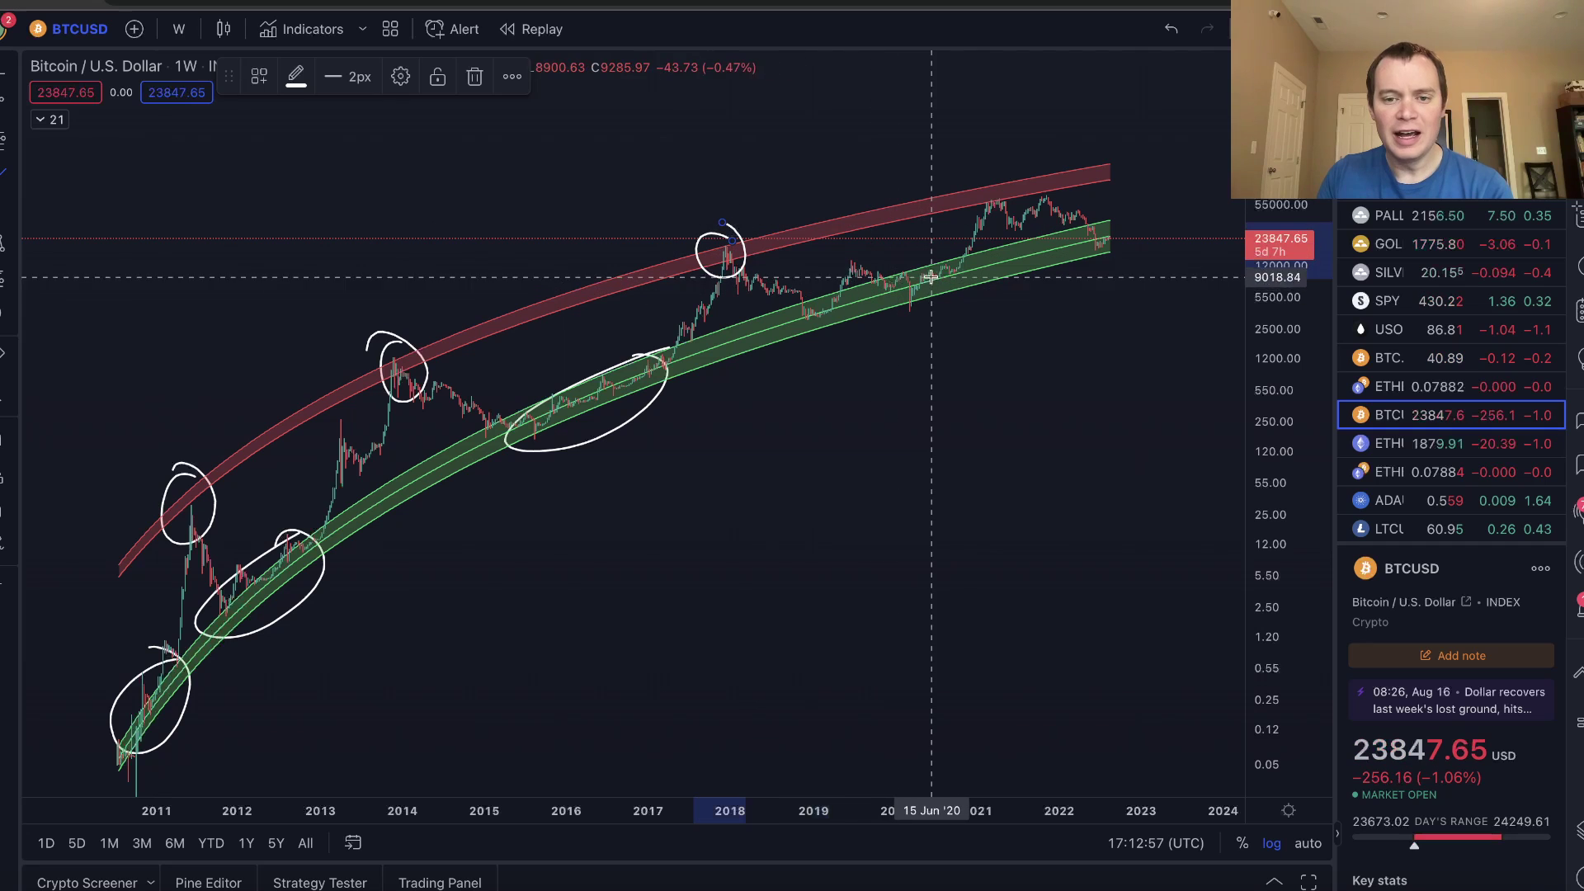
{"action": "mouse_move", "coordinate": [856, 272]}
{"action": "left_mouse_down"}
{"action": "mouse_move", "coordinate": [872, 329]}
{"action": "mouse_move", "coordinate": [892, 262]}
{"action": "left_mouse_up"}
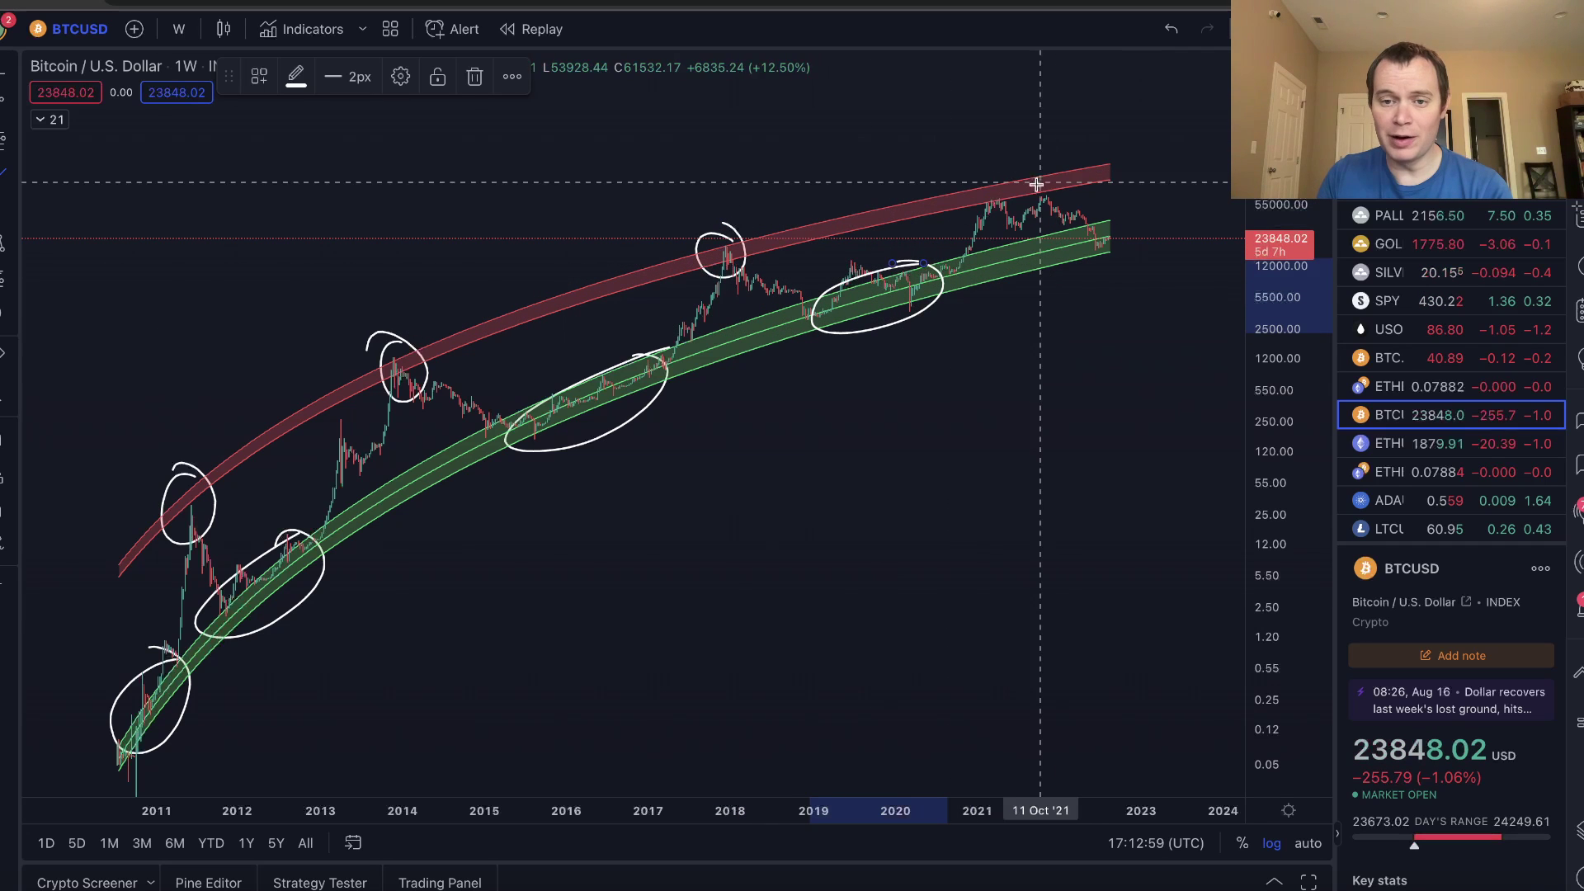
{"action": "mouse_move", "coordinate": [1012, 191]}
{"action": "left_mouse_down"}
{"action": "mouse_move", "coordinate": [998, 216]}
{"action": "mouse_move", "coordinate": [977, 202]}
{"action": "mouse_move", "coordinate": [1011, 185]}
{"action": "left_mouse_up"}
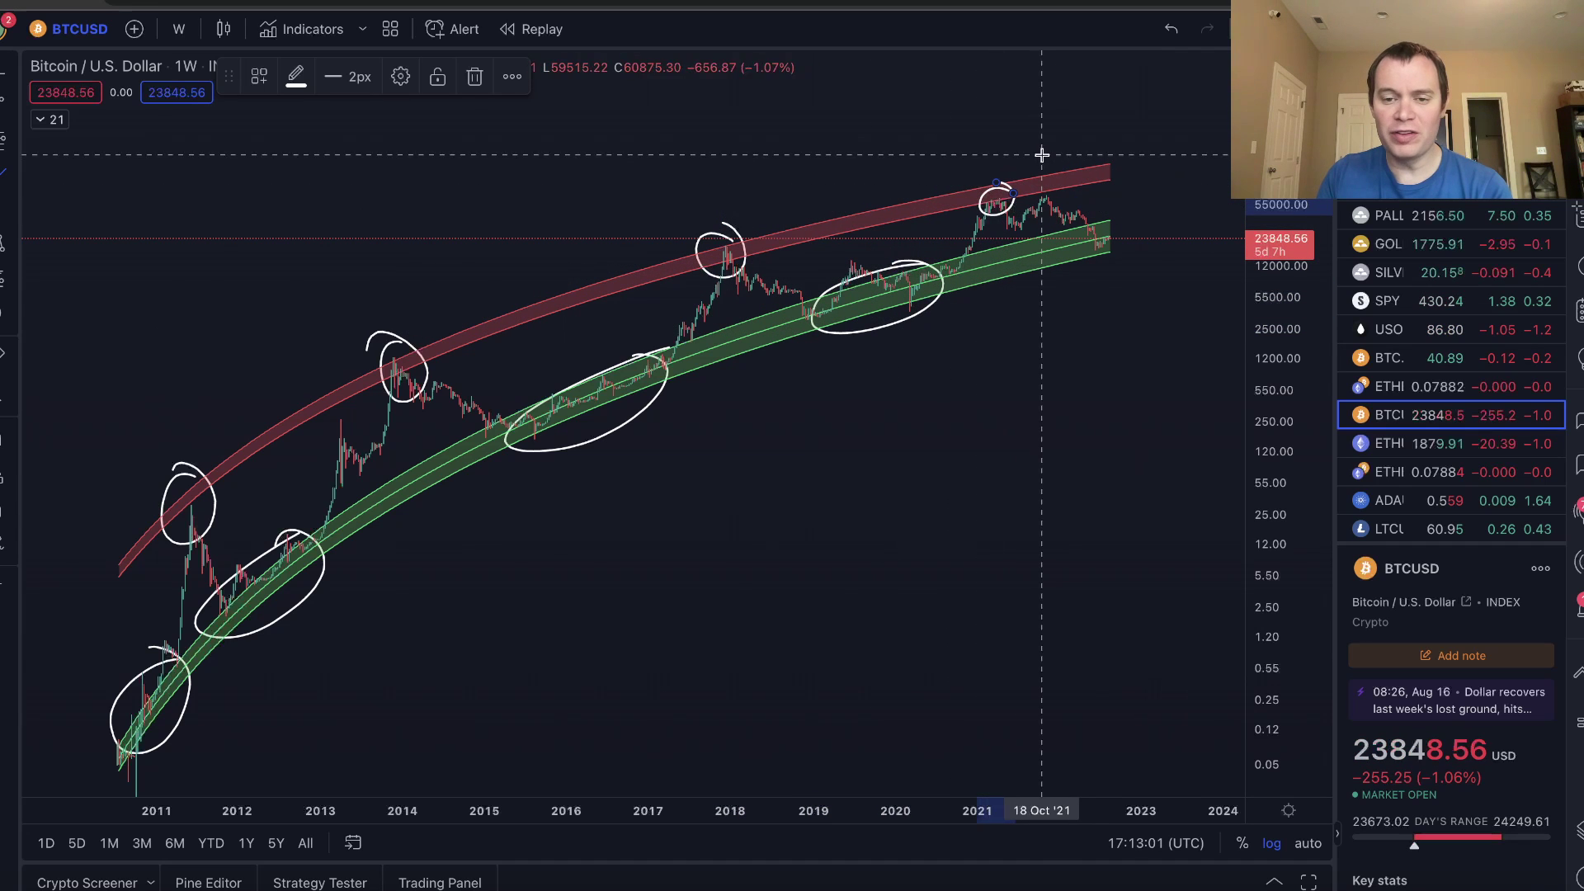
{"action": "mouse_move", "coordinate": [1067, 107]}
{"action": "left_mouse_down"}
{"action": "mouse_move", "coordinate": [1046, 183]}
{"action": "mouse_move", "coordinate": [1080, 177]}
{"action": "left_mouse_up"}
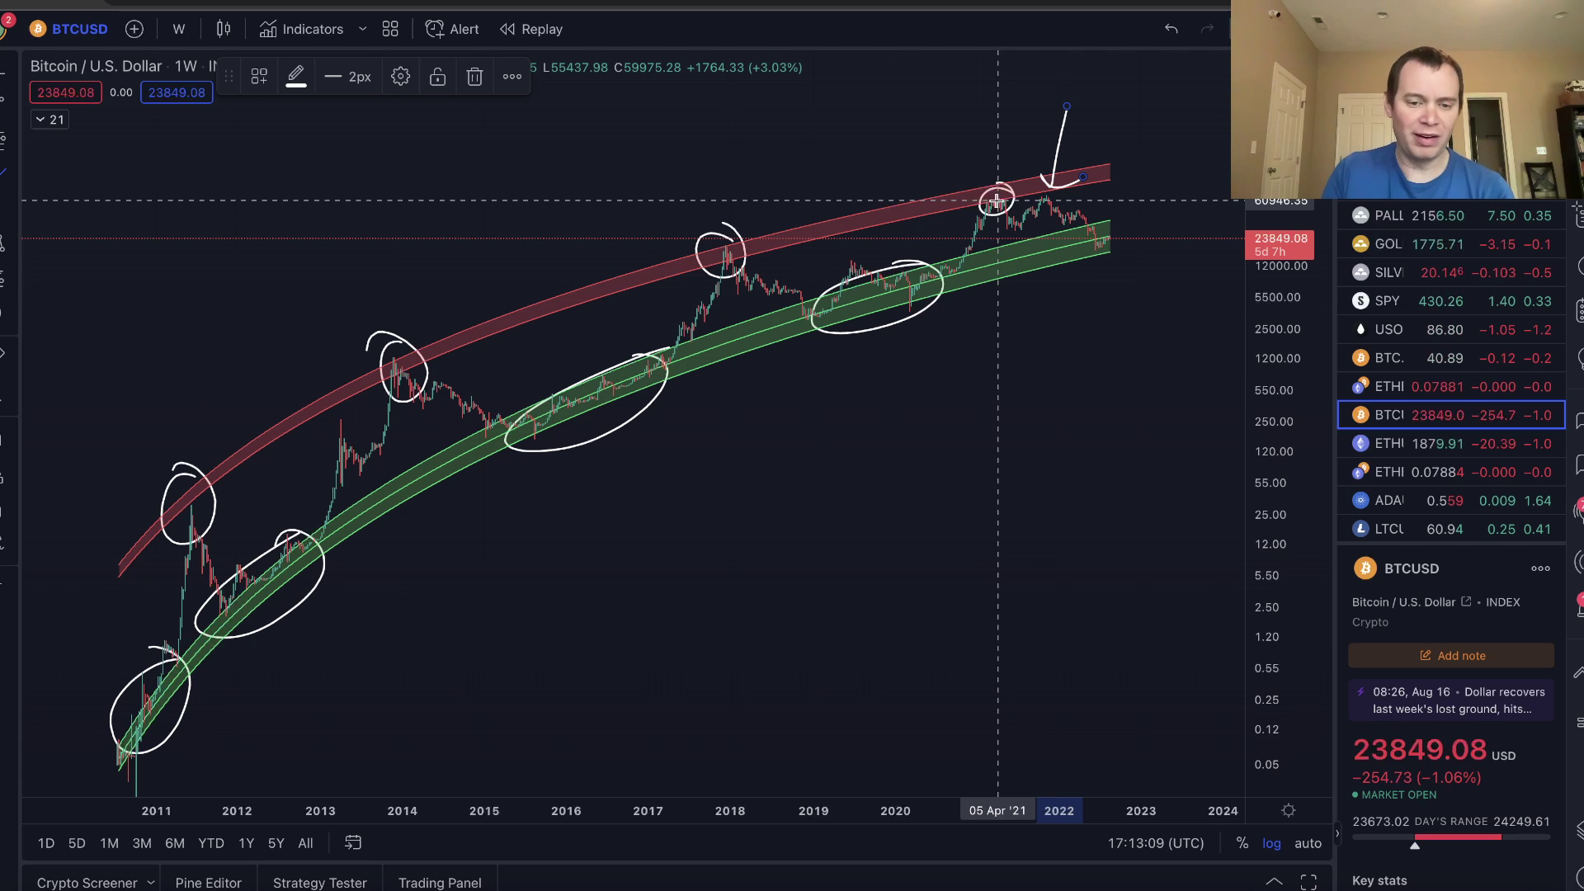
Remove all drawings and brush one continuous wave tracing the price between the green and red bands from 2010 to 2021
{"action": "right_click", "coordinate": [810, 467]}
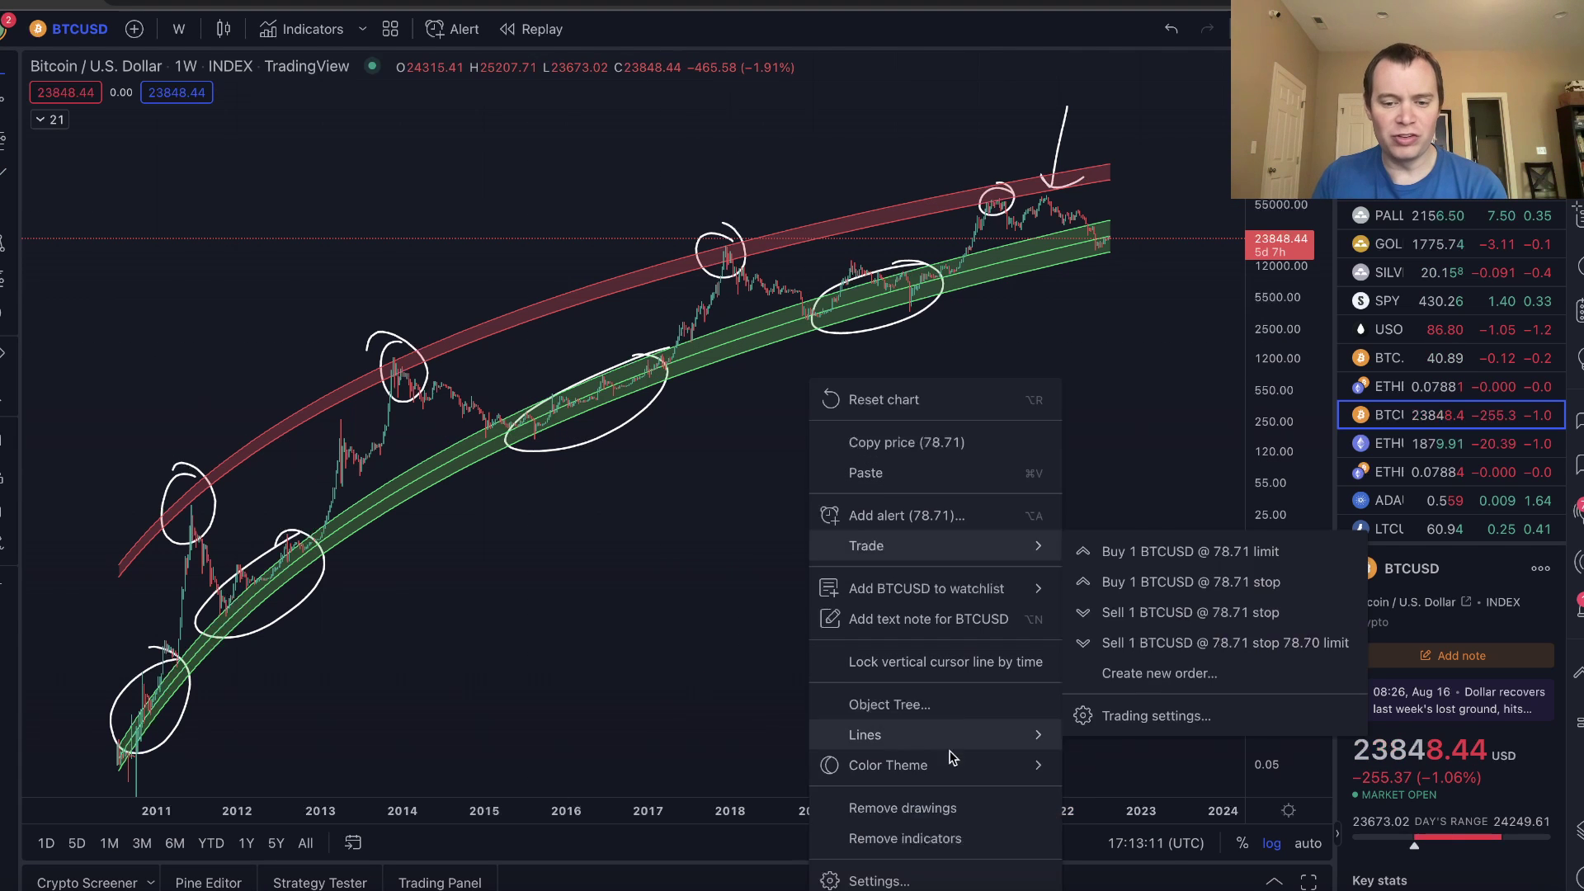
{"action": "left_click", "coordinate": [929, 804]}
{"action": "mouse_move", "coordinate": [133, 747]}
{"action": "left_mouse_down"}
{"action": "mouse_move", "coordinate": [175, 598]}
{"action": "mouse_move", "coordinate": [213, 561]}
{"action": "mouse_move", "coordinate": [227, 608]}
{"action": "mouse_move", "coordinate": [342, 458]}
{"action": "mouse_move", "coordinate": [445, 371]}
{"action": "mouse_move", "coordinate": [548, 425]}
{"action": "mouse_move", "coordinate": [687, 281]}
{"action": "mouse_move", "coordinate": [912, 283]}
{"action": "mouse_move", "coordinate": [1015, 188]}
{"action": "left_mouse_up"}
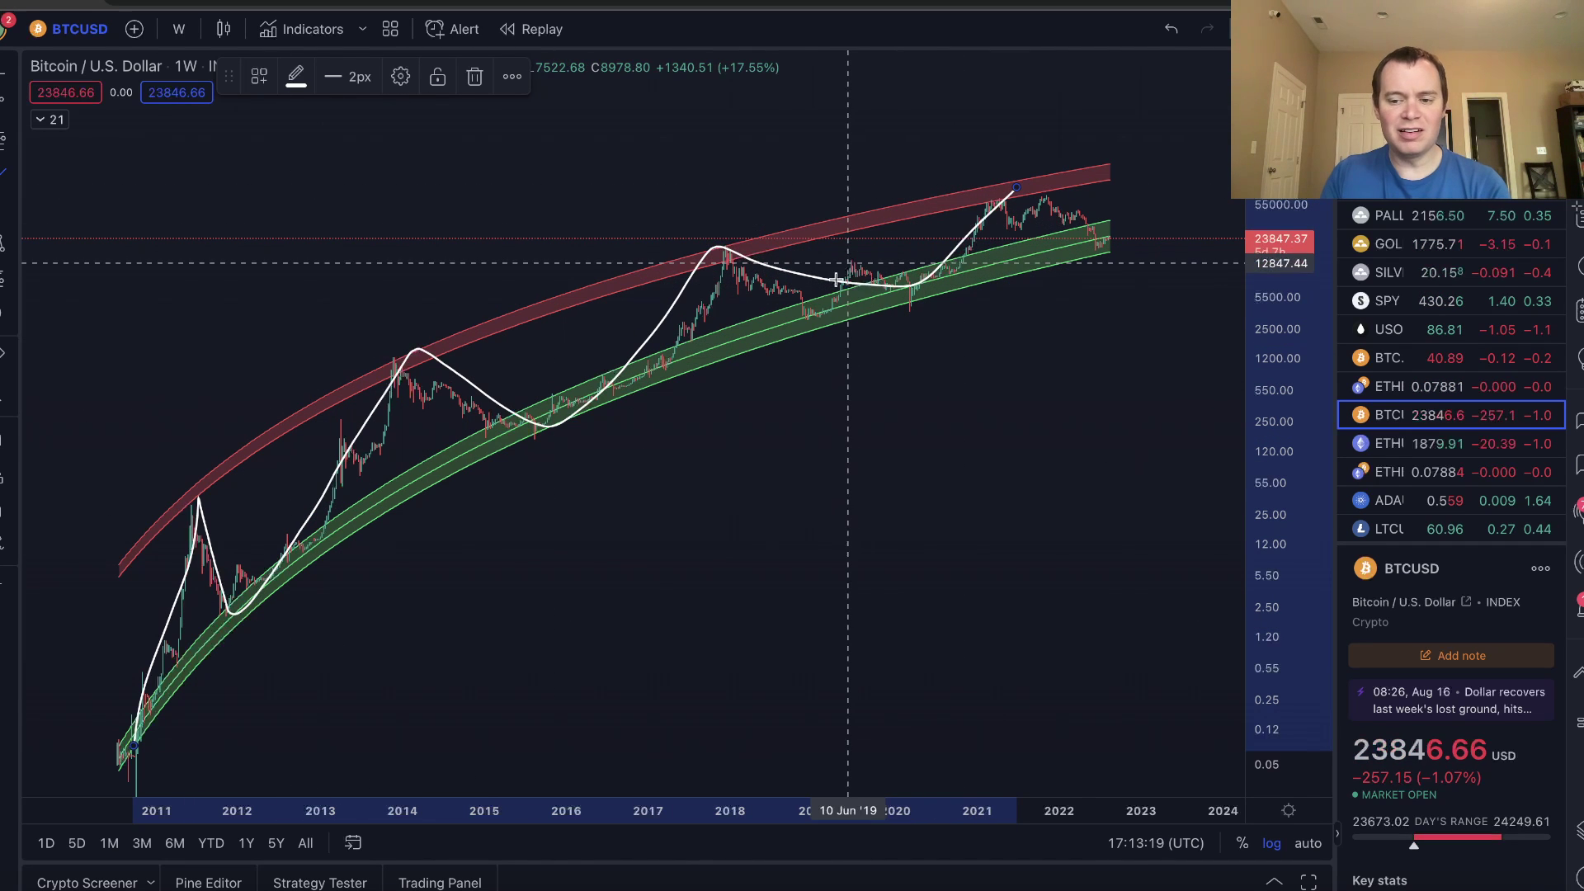
Remove the traced wave and circle the 2019–2020 and 2015–2017 stretches inside the green band with the Brush
{"action": "right_click", "coordinate": [794, 449]}
{"action": "left_click", "coordinate": [938, 810]}
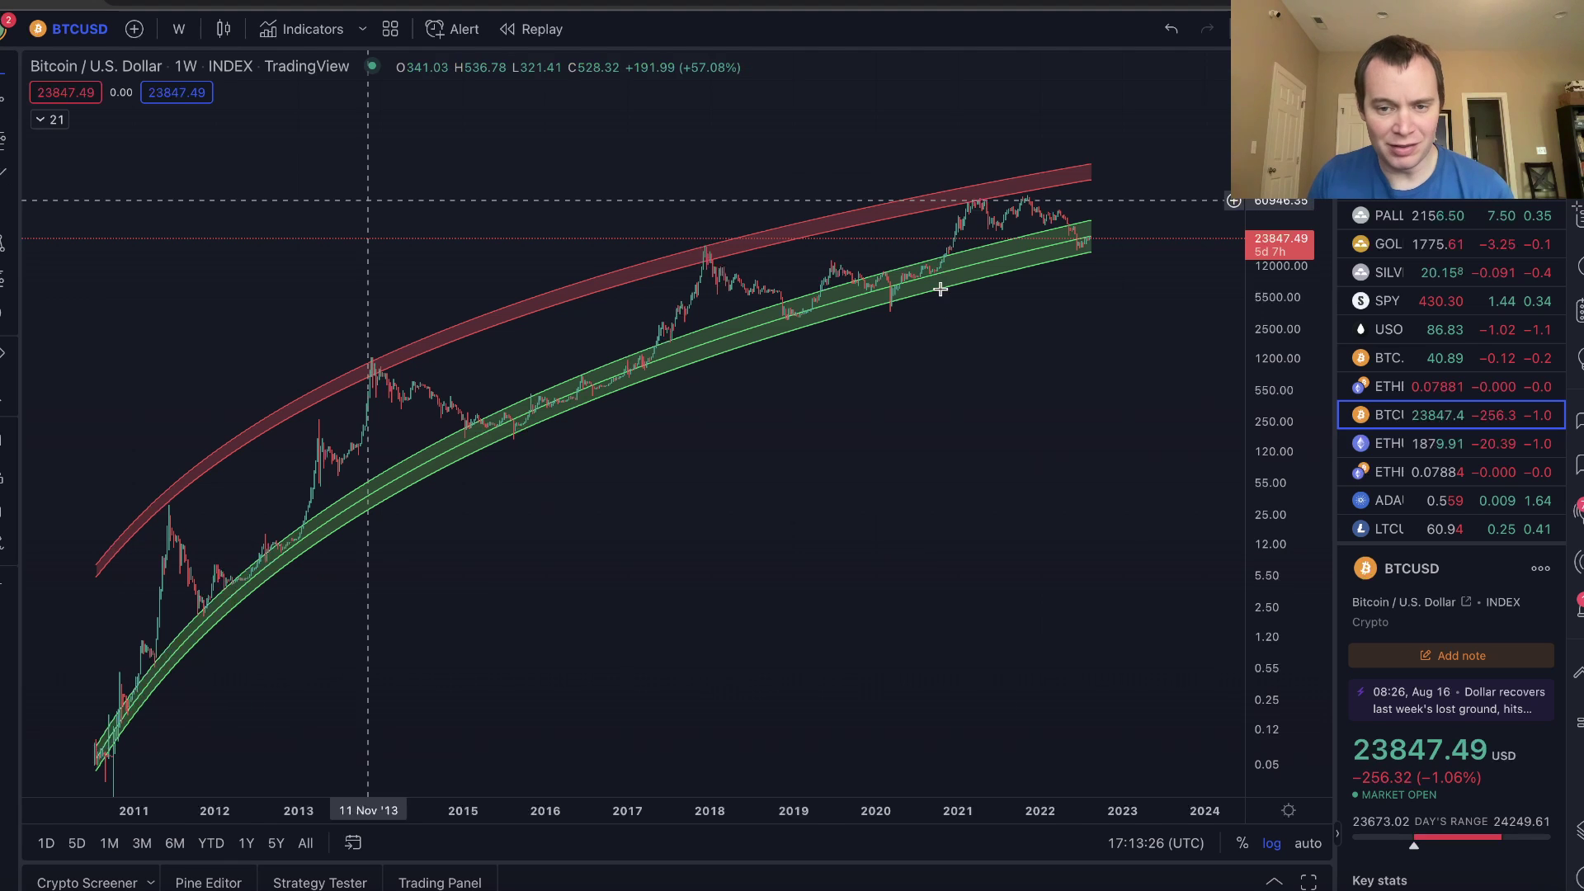
{"action": "left_click", "coordinate": [10, 174]}
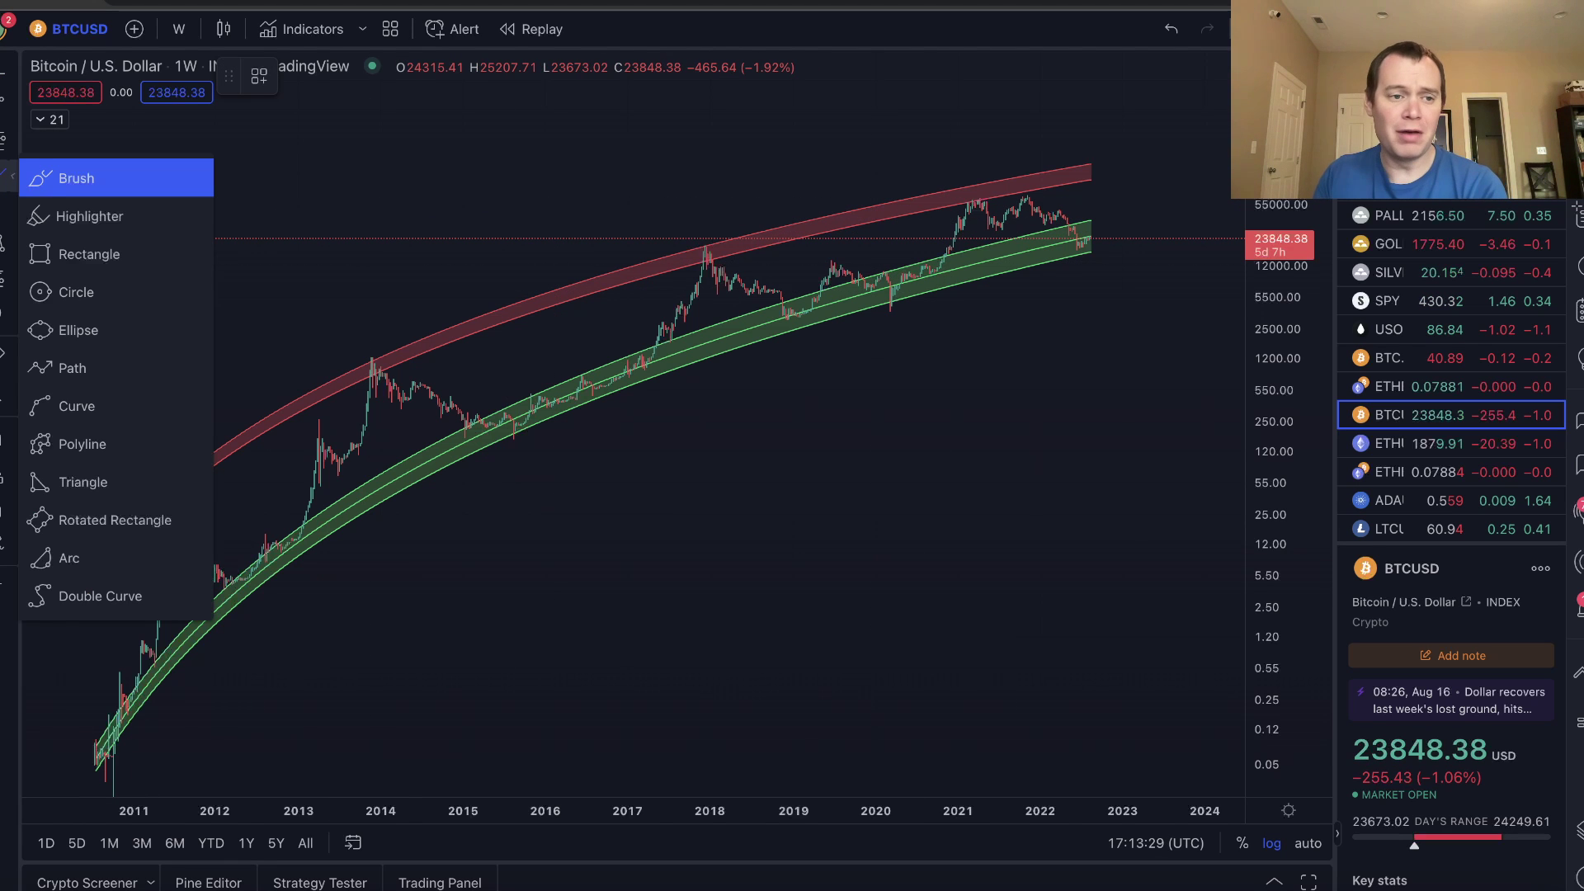
{"action": "left_click", "coordinate": [124, 178]}
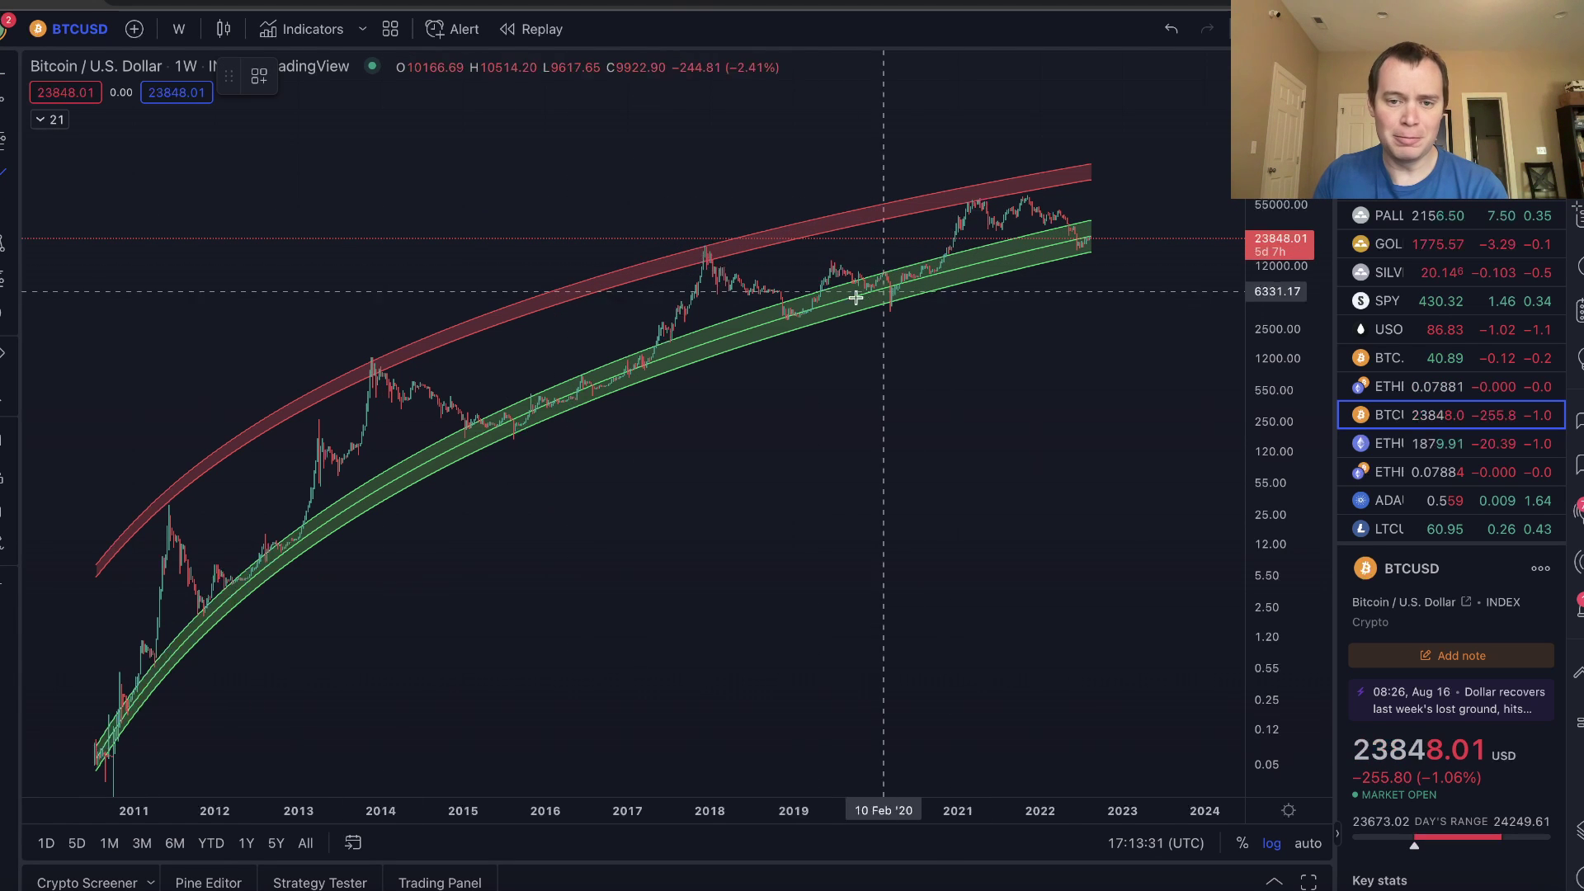
{"action": "left_click", "coordinate": [945, 262]}
{"action": "left_click_drag", "start_coordinate": [755, 329], "coordinate": [949, 265]}
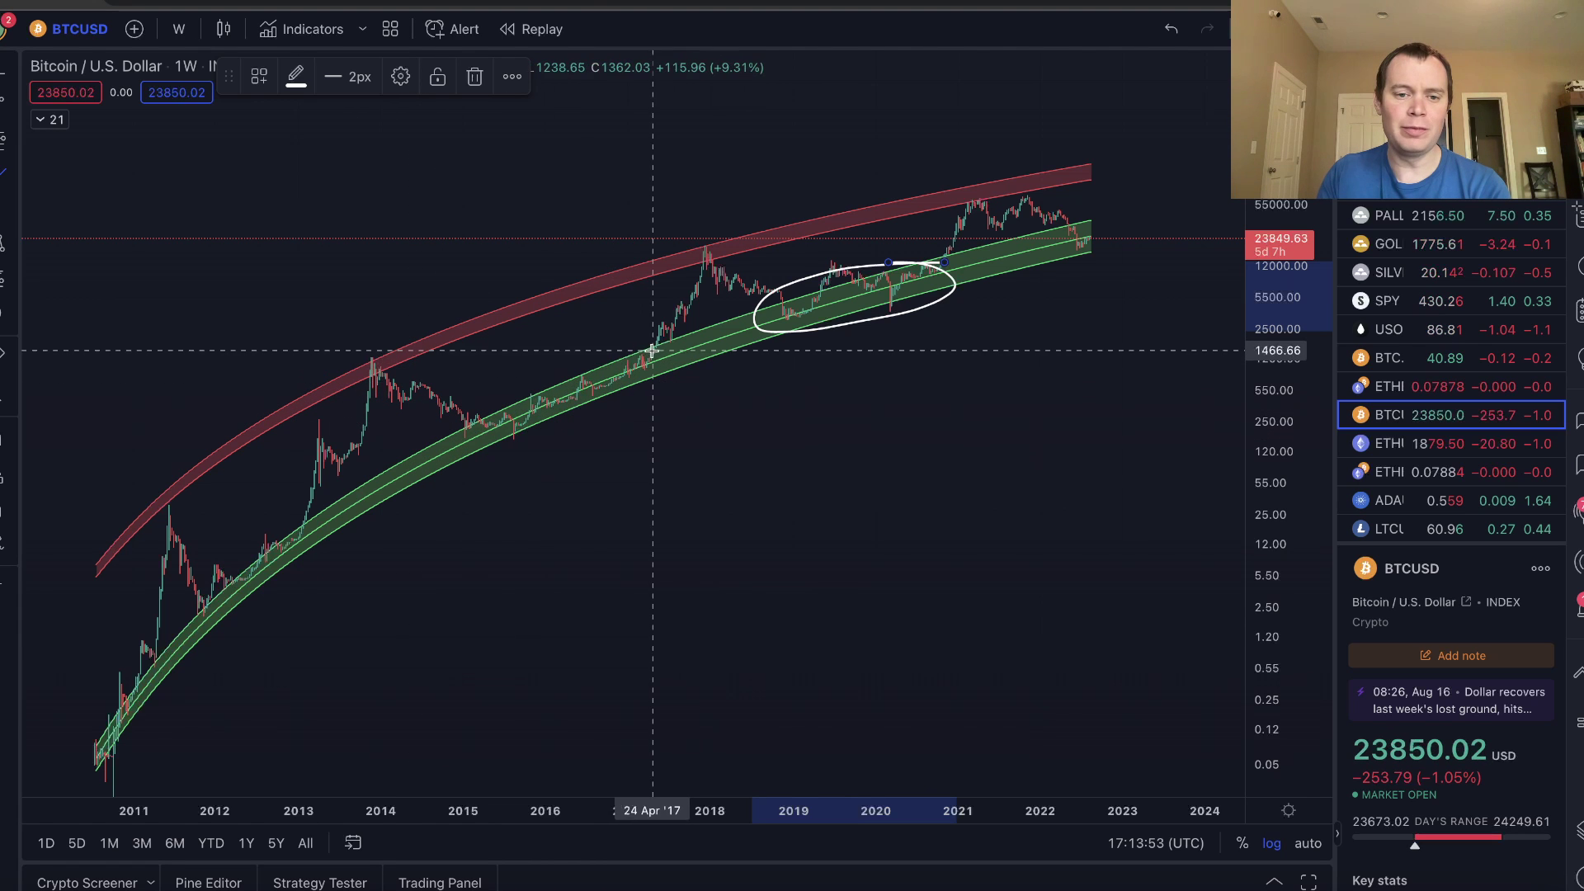
{"action": "mouse_move", "coordinate": [656, 348]}
{"action": "left_mouse_down"}
{"action": "mouse_move", "coordinate": [573, 359]}
{"action": "mouse_move", "coordinate": [531, 436]}
{"action": "mouse_move", "coordinate": [601, 427]}
{"action": "mouse_move", "coordinate": [643, 394]}
{"action": "mouse_move", "coordinate": [620, 347]}
{"action": "left_mouse_up"}
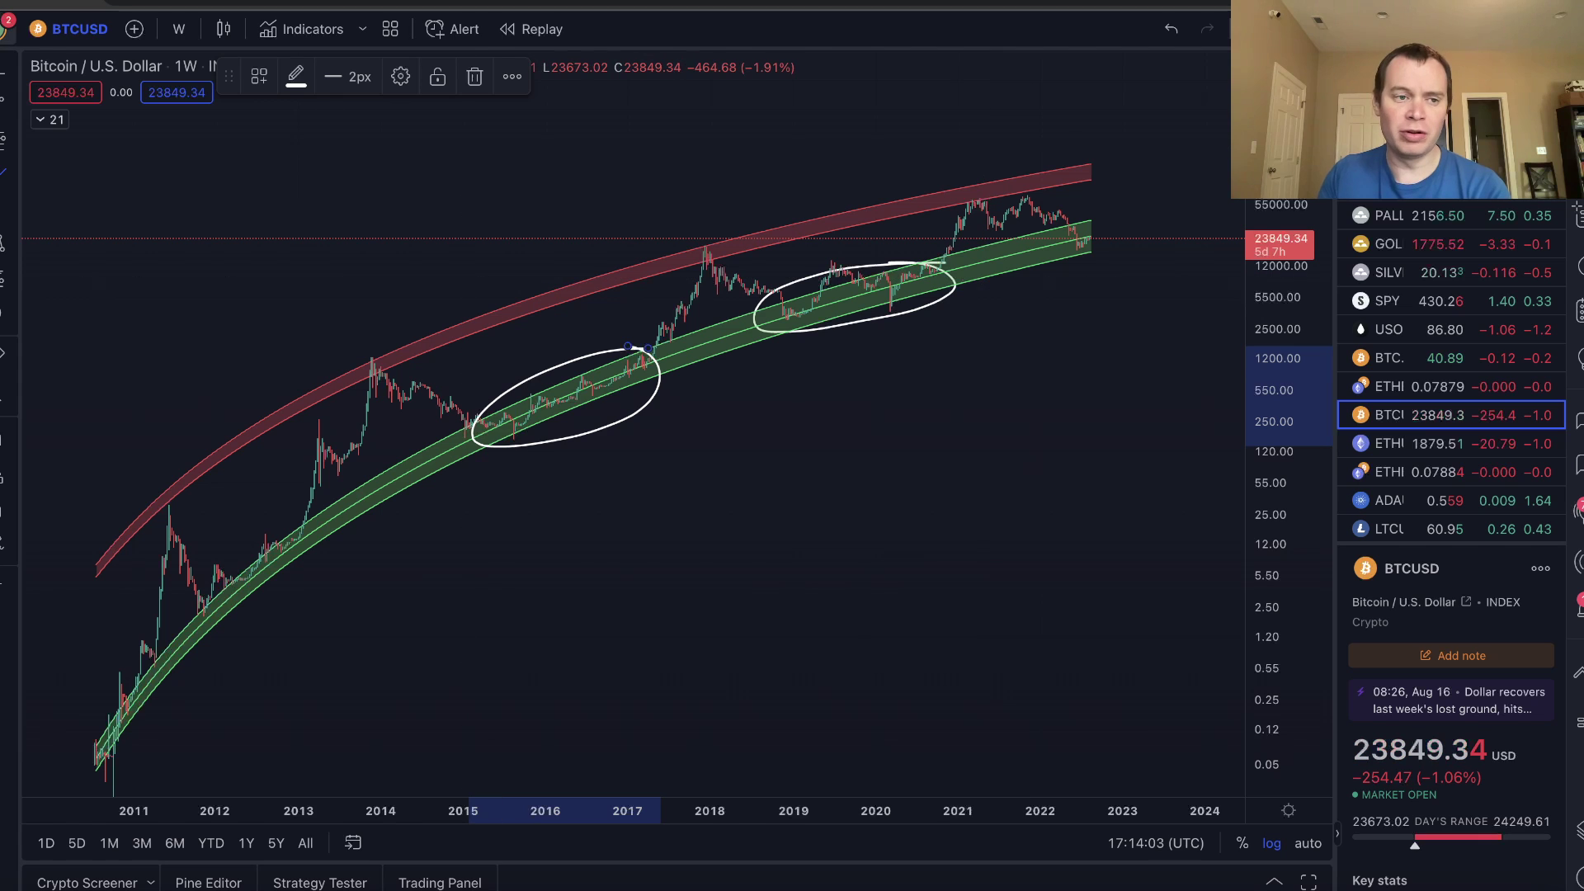
Circle the 2022–2023 stretch at the end of the green band freehand and remove all drawings from the chart
{"action": "left_click_drag", "start_coordinate": [782, 167], "coordinate": [708, 214]}
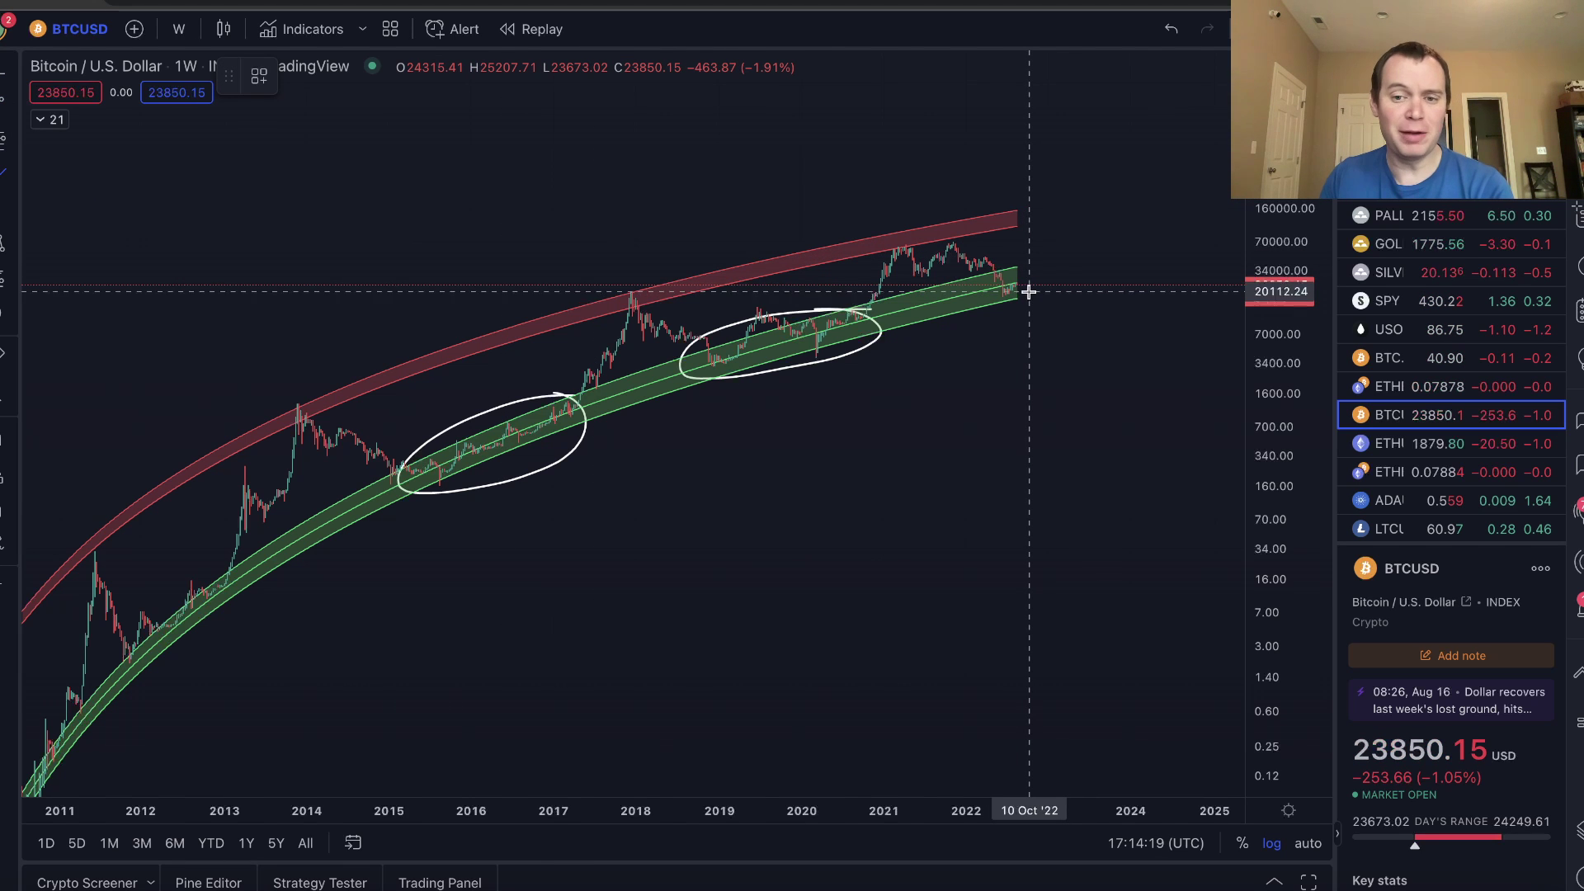
{"action": "mouse_move", "coordinate": [1069, 256]}
{"action": "left_mouse_down"}
{"action": "mouse_move", "coordinate": [987, 291]}
{"action": "mouse_move", "coordinate": [1128, 271]}
{"action": "mouse_move", "coordinate": [1021, 262]}
{"action": "left_mouse_up"}
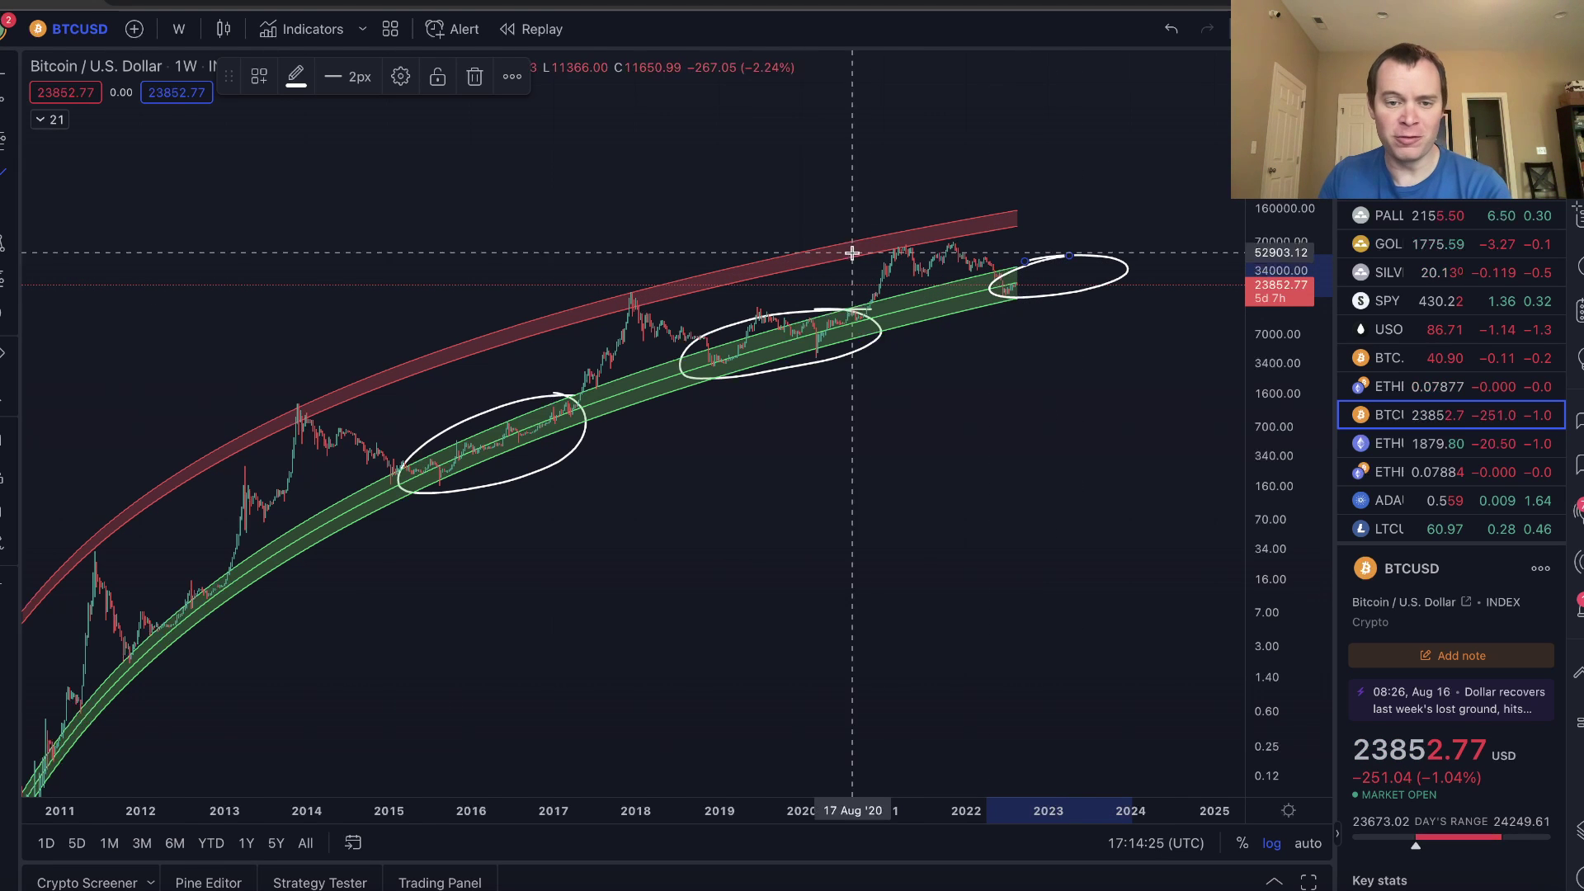
{"action": "scroll", "coordinate": [828, 448], "scroll_direction": "down", "scroll_amount": 1}
{"action": "right_click", "coordinate": [930, 466]}
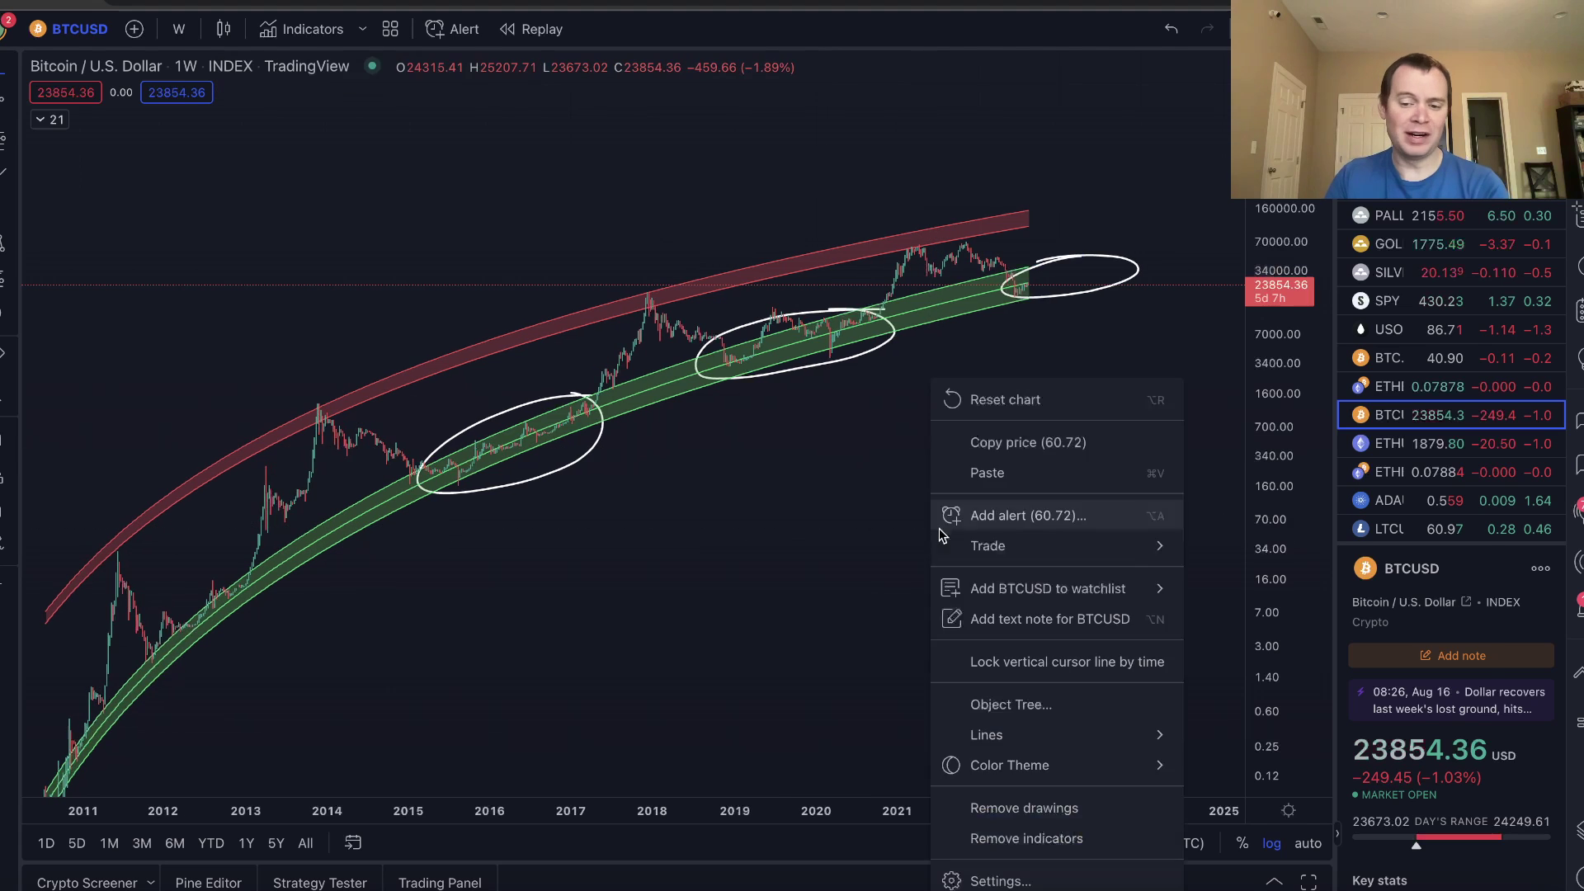
{"action": "left_click", "coordinate": [1016, 809]}
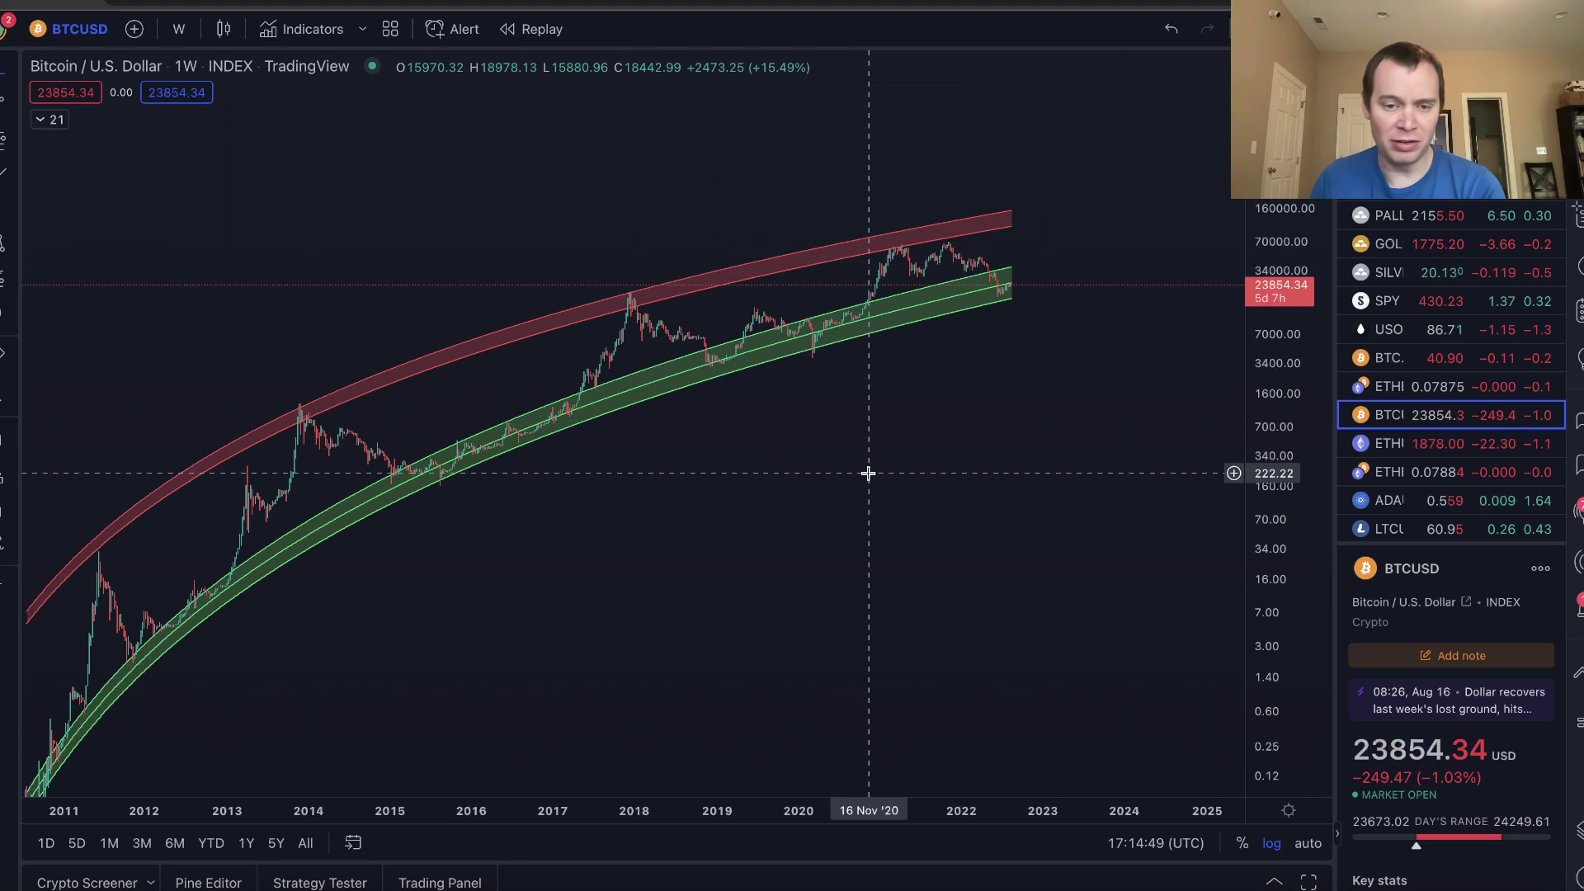
Switch to Into the Cryptoverse, open the Bitcoin Logarithmic Regression chart with the Price/Non-Bubble metric and inspect the latest band values
{"action": "scroll", "coordinate": [941, 413], "scroll_direction": "down", "scroll_amount": 3}
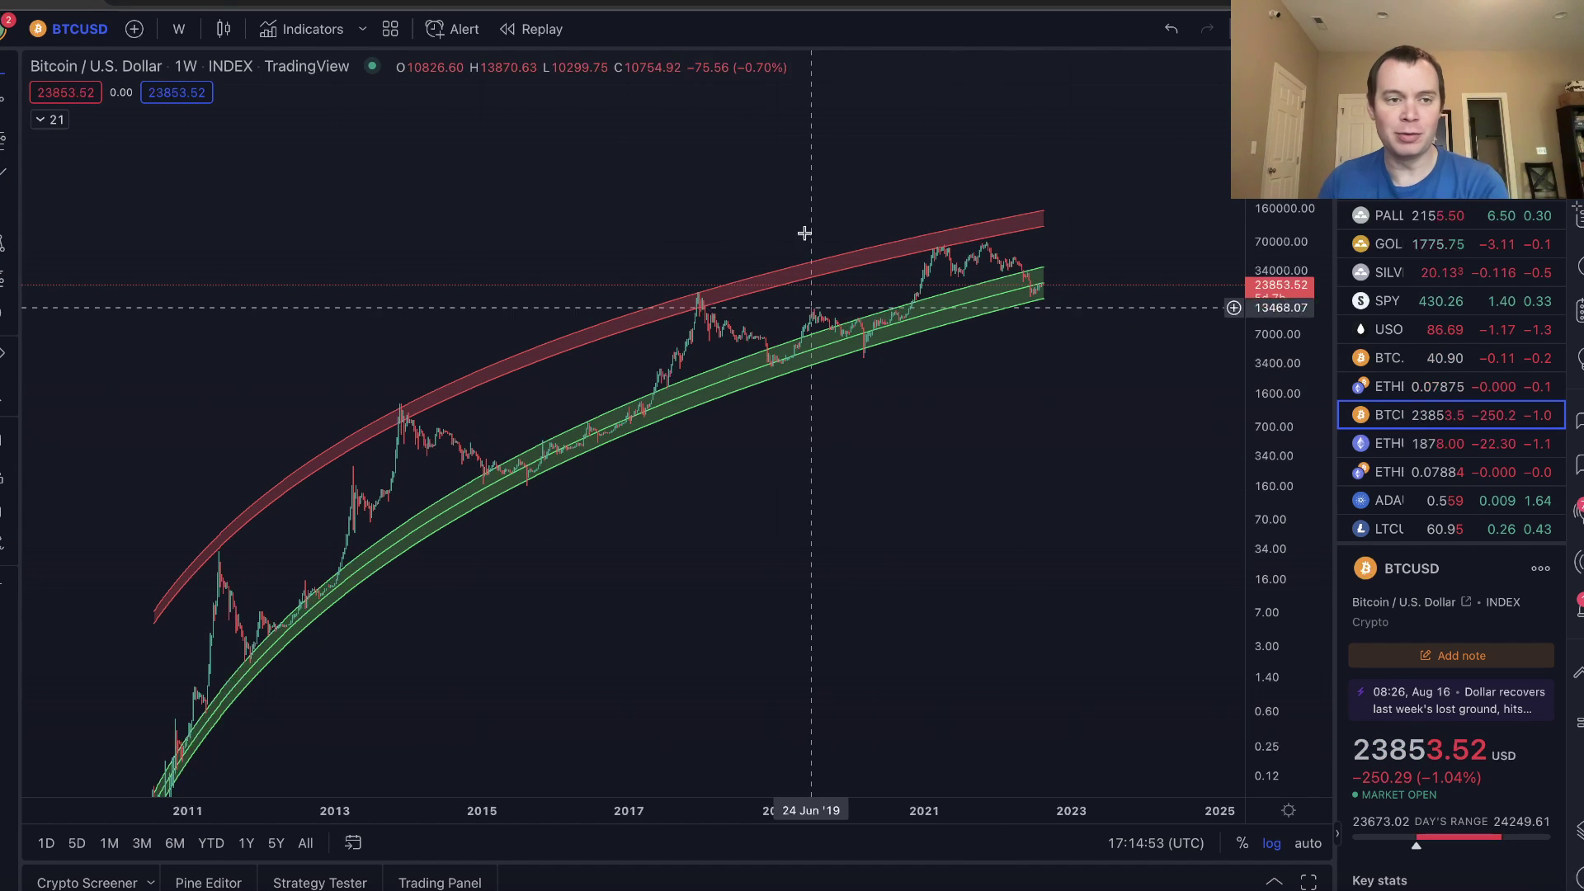
{"action": "left_click", "coordinate": [289, 3]}
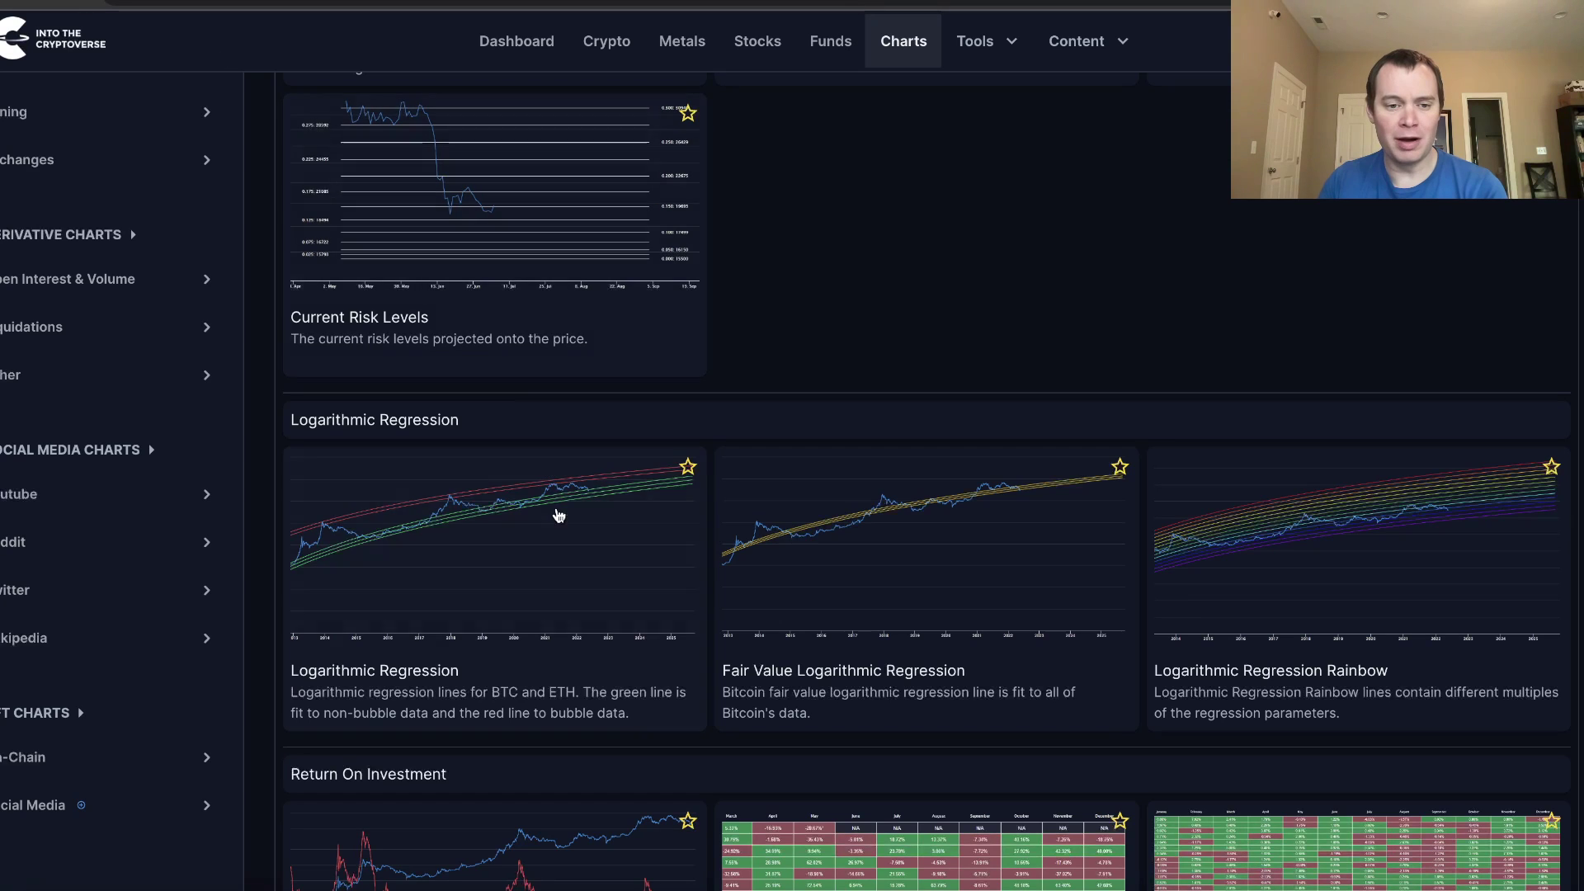
{"action": "left_click", "coordinate": [568, 519]}
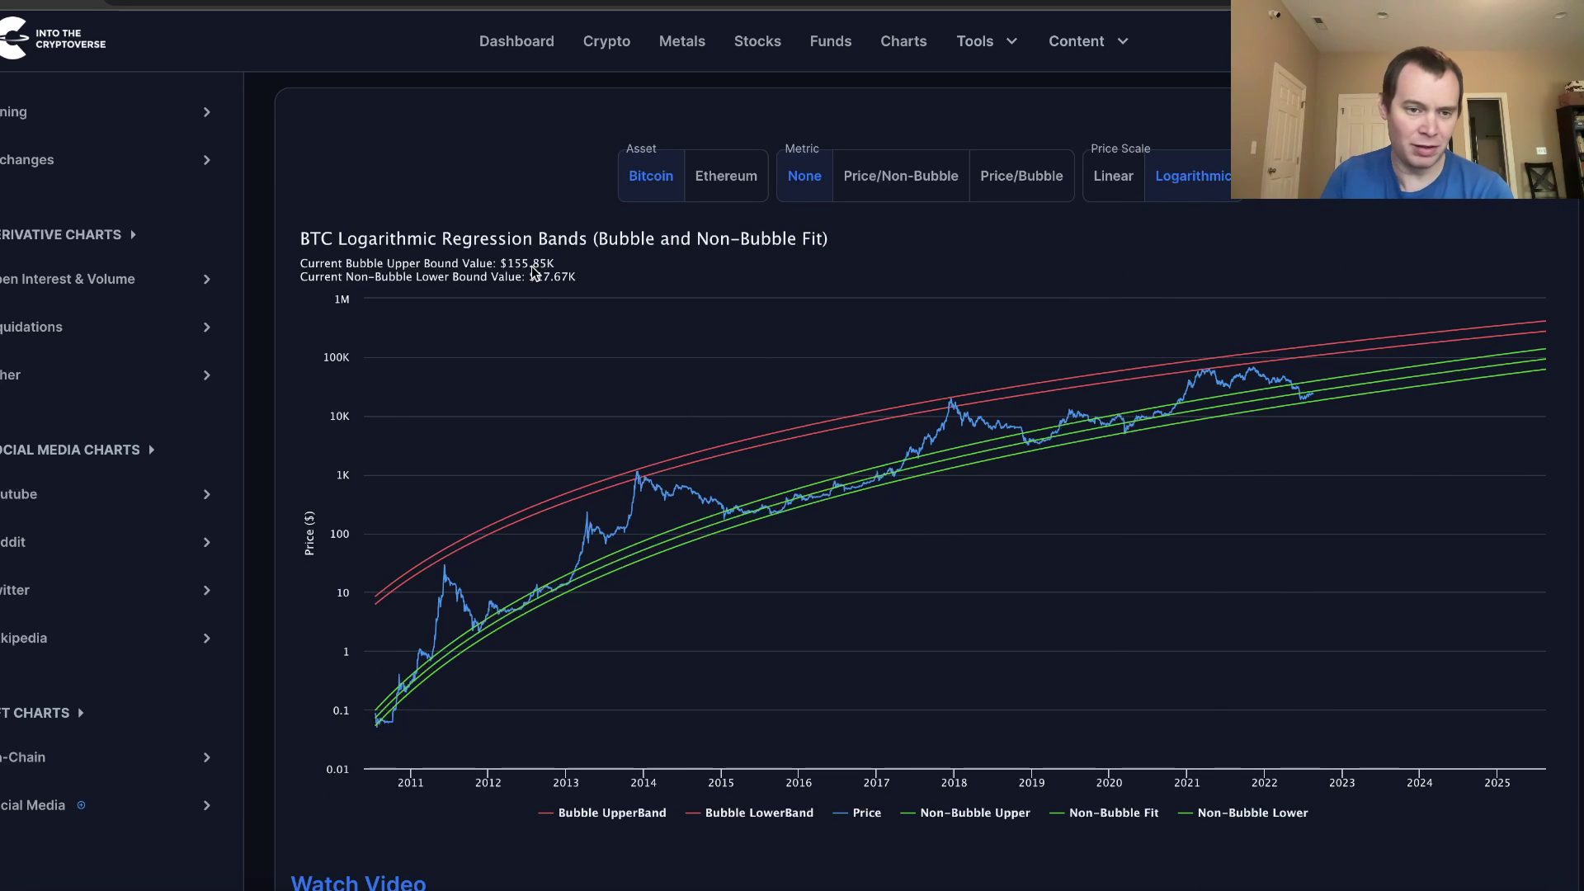
{"action": "left_click", "coordinate": [901, 176]}
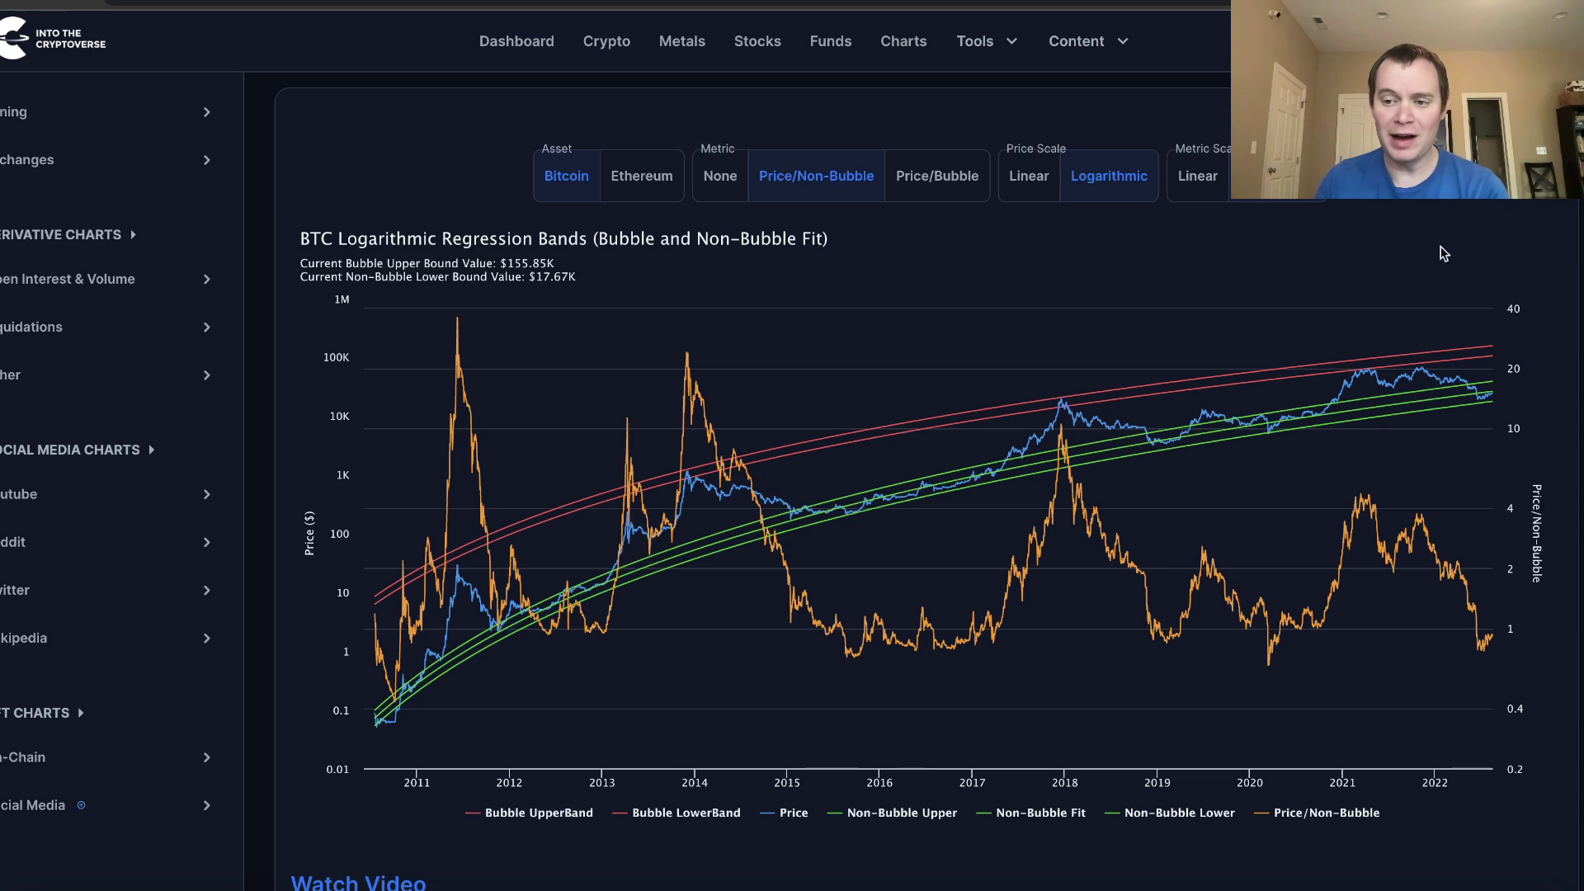
{"action": "mouse_move", "coordinate": [1493, 392]}
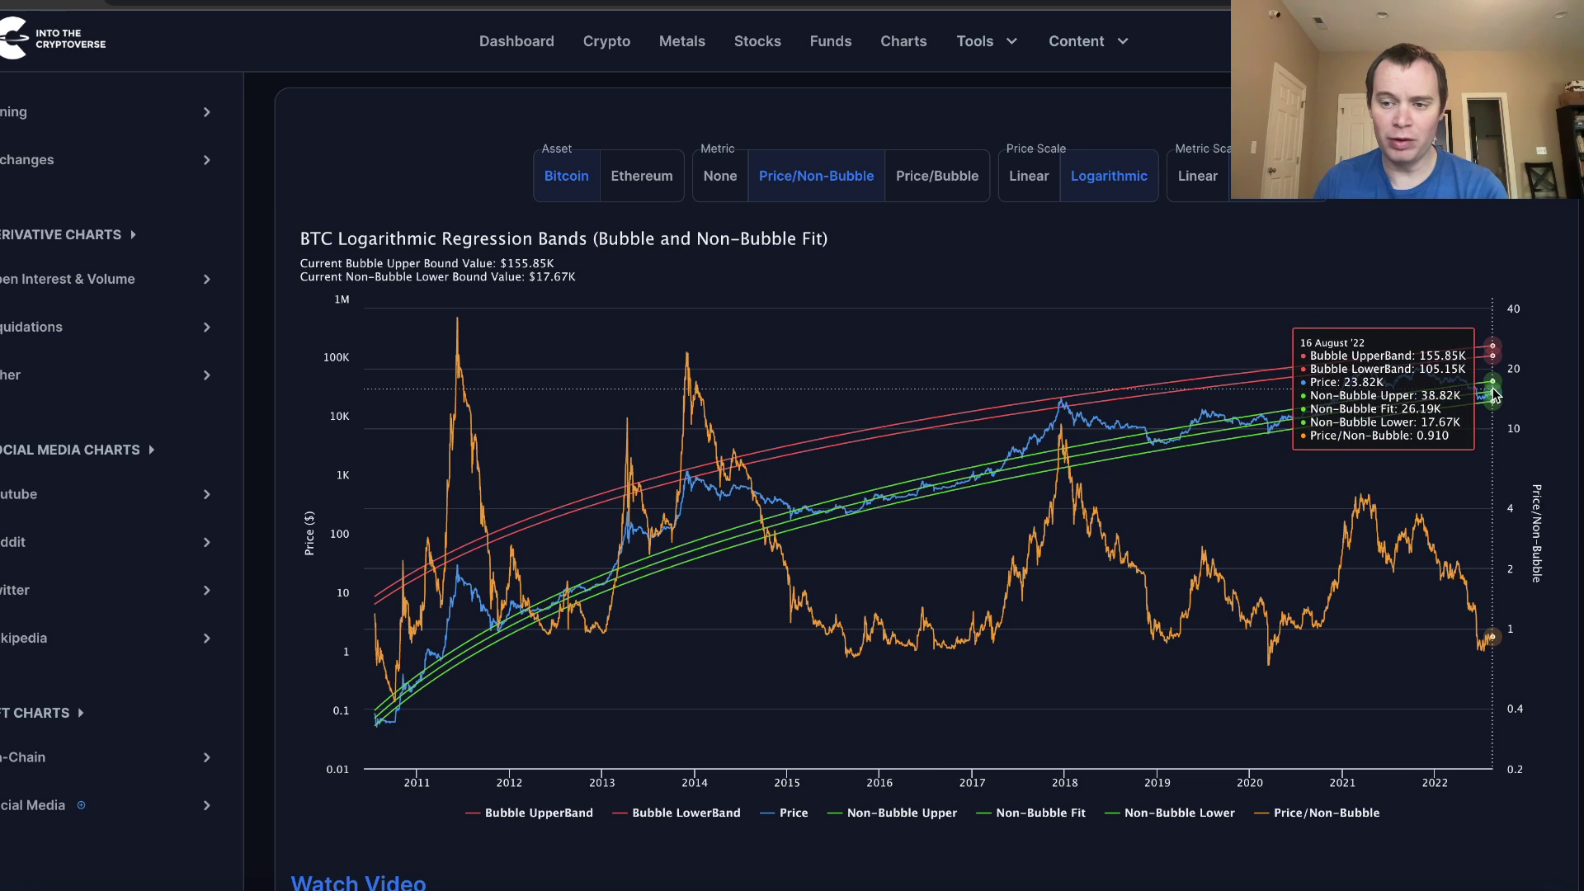
Switch back to the TradingView chart and draw a vertical line at 18 May 2020 crossing both regression bands
{"action": "left_click", "coordinate": [578, 3]}
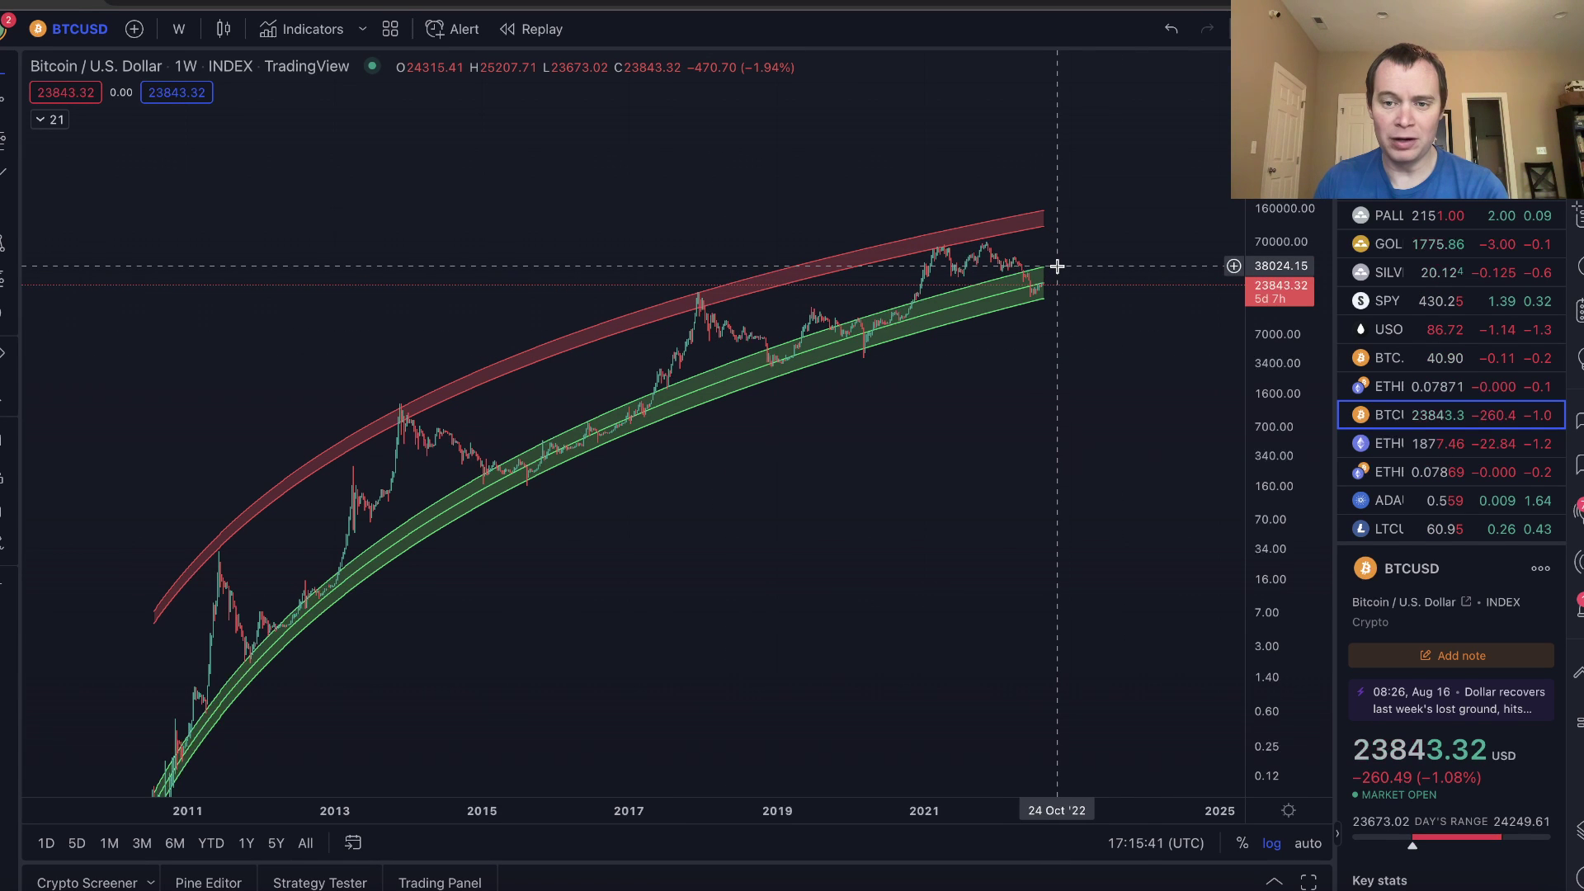
{"action": "left_click_drag", "start_coordinate": [780, 550], "coordinate": [926, 506]}
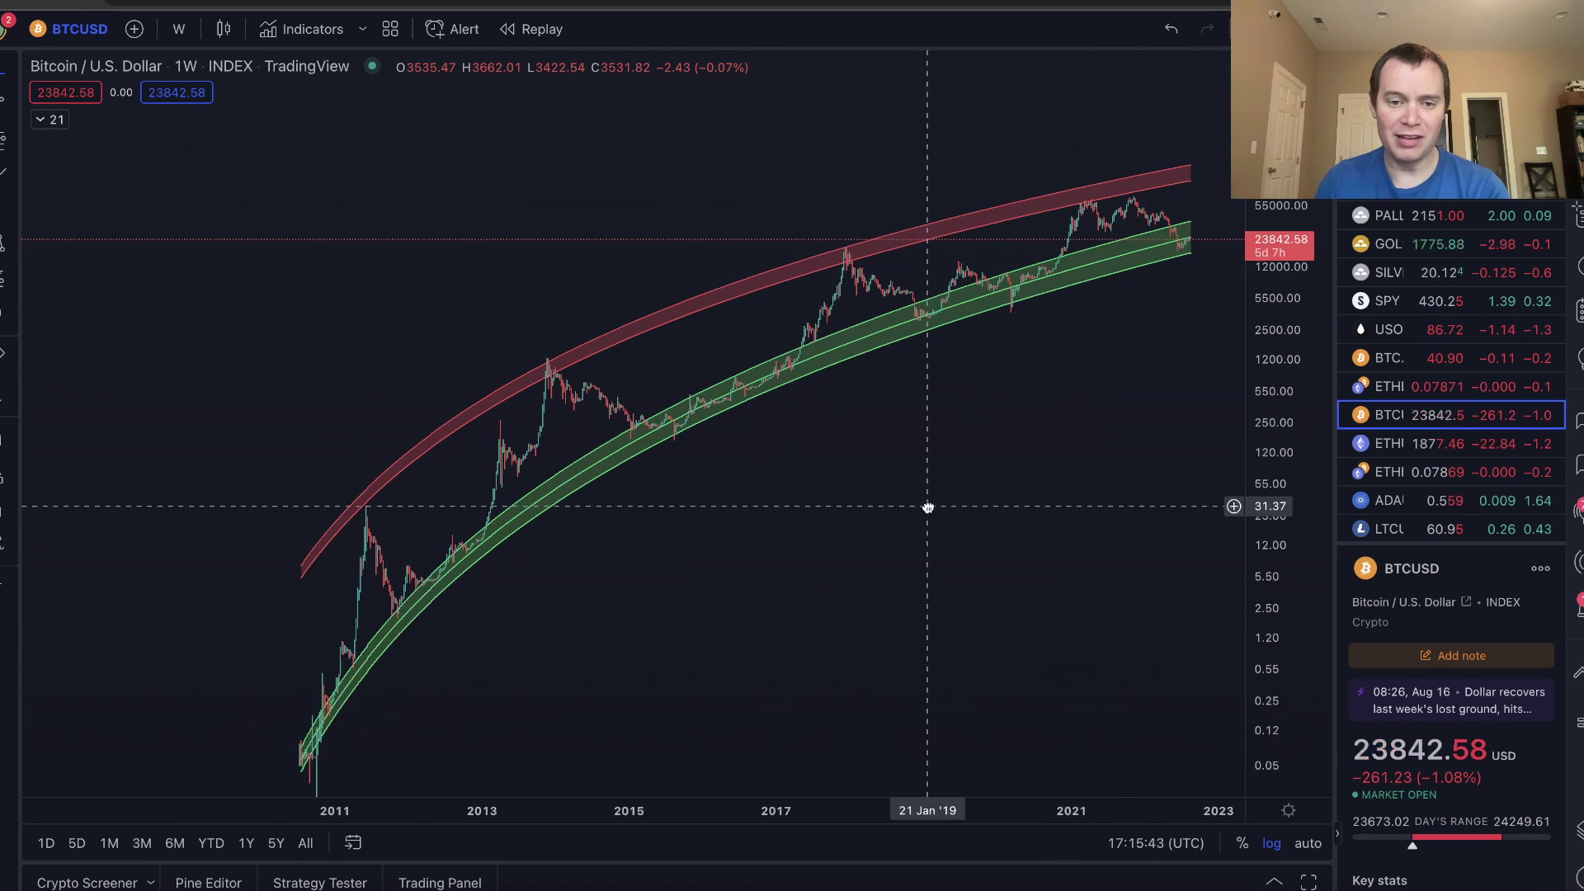
{"action": "scroll", "coordinate": [928, 505], "scroll_direction": "up", "scroll_amount": 2}
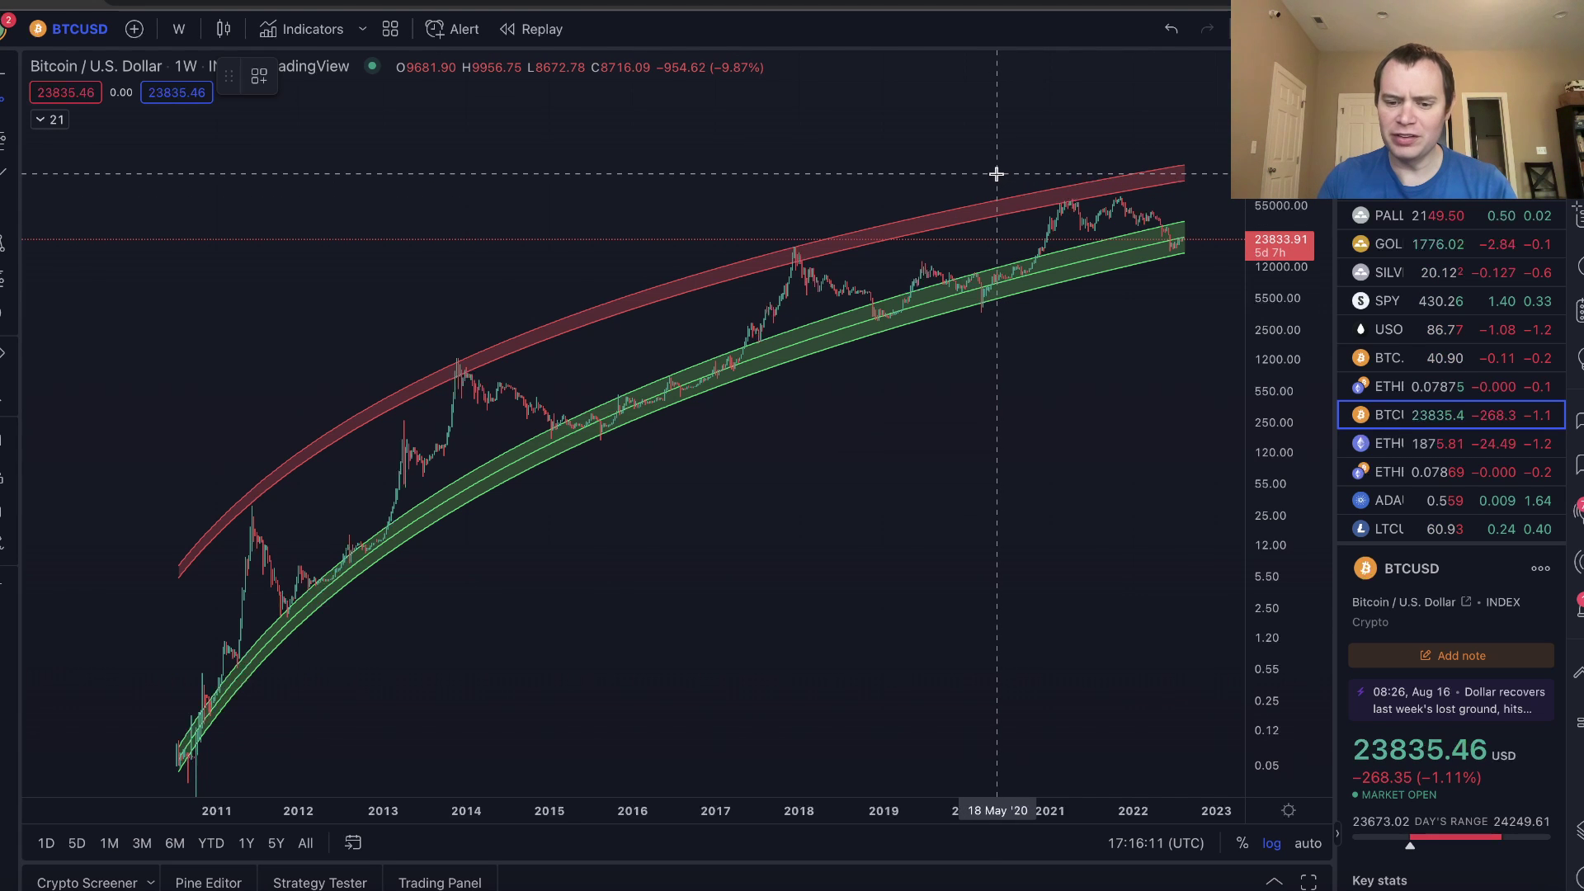
{"action": "left_click_drag", "start_coordinate": [996, 174], "coordinate": [996, 523]}
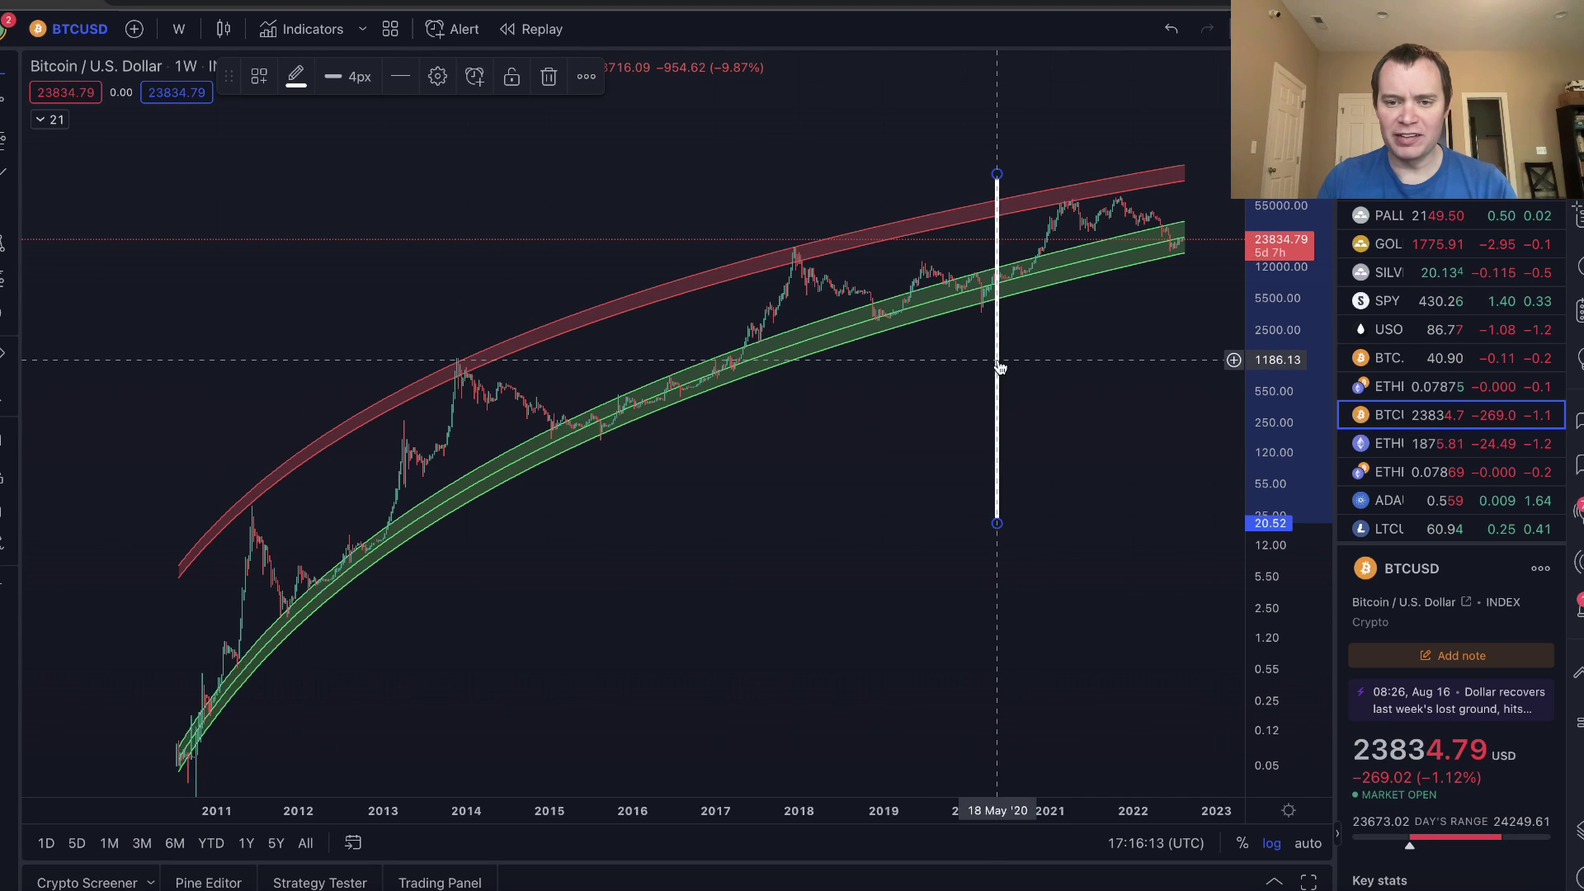
Circle the price at the May 2020 line with the Brush and draw a second vertical line at 18 July 2016
{"action": "left_click", "coordinate": [6, 172]}
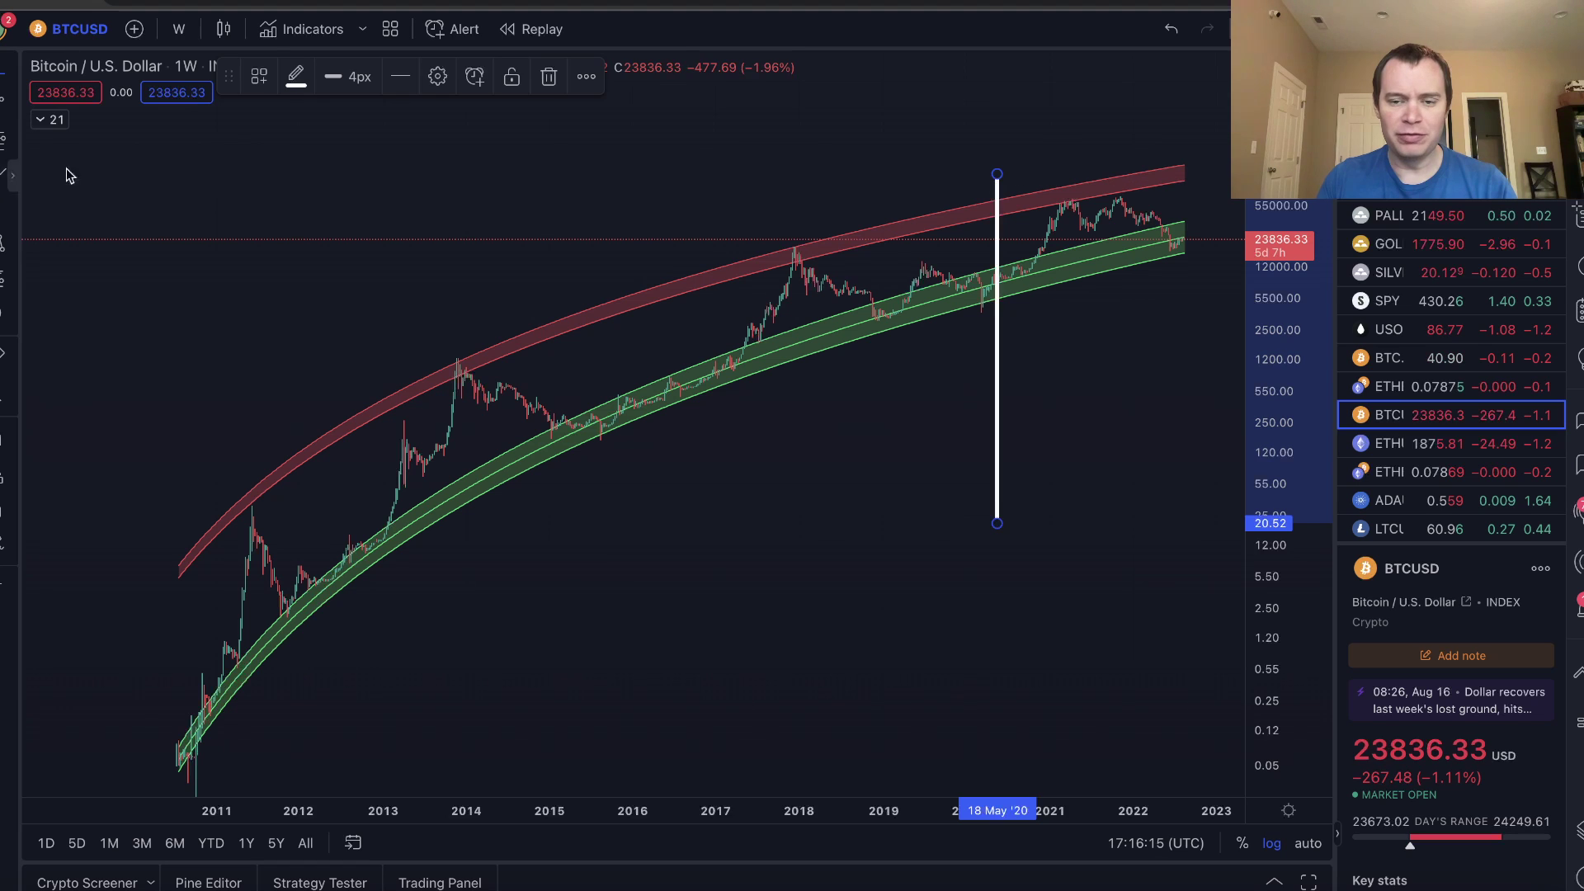
{"action": "mouse_move", "coordinate": [1005, 272]}
{"action": "left_mouse_down"}
{"action": "mouse_move", "coordinate": [995, 289]}
{"action": "mouse_move", "coordinate": [990, 270]}
{"action": "left_mouse_up"}
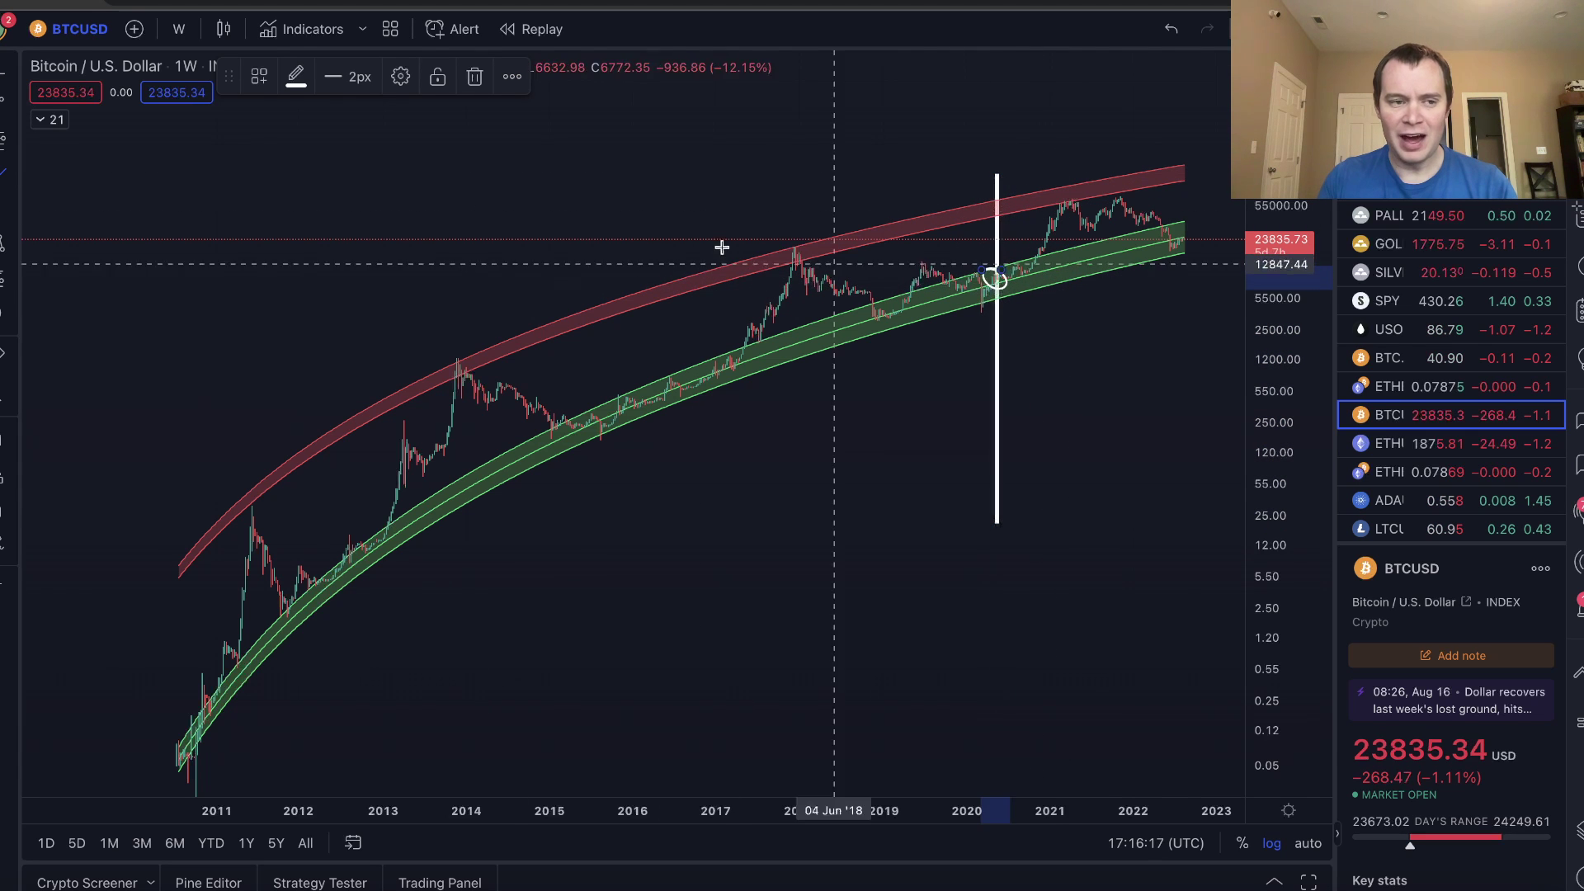
{"action": "left_click", "coordinate": [7, 99]}
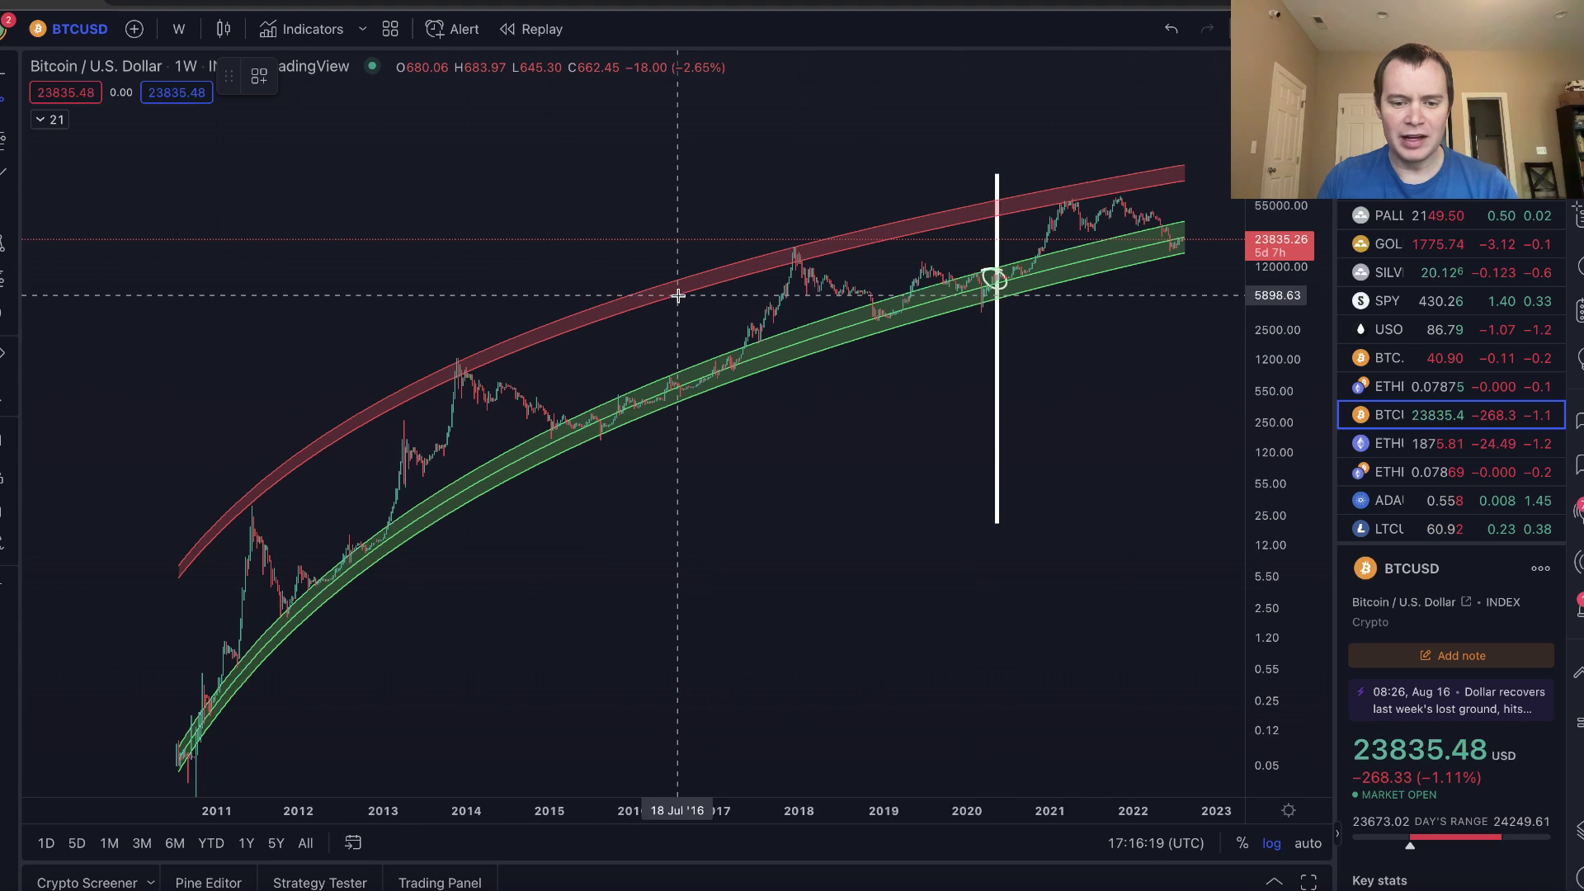
{"action": "left_click_drag", "start_coordinate": [677, 294], "coordinate": [677, 524]}
{"action": "left_click", "coordinate": [662, 322]}
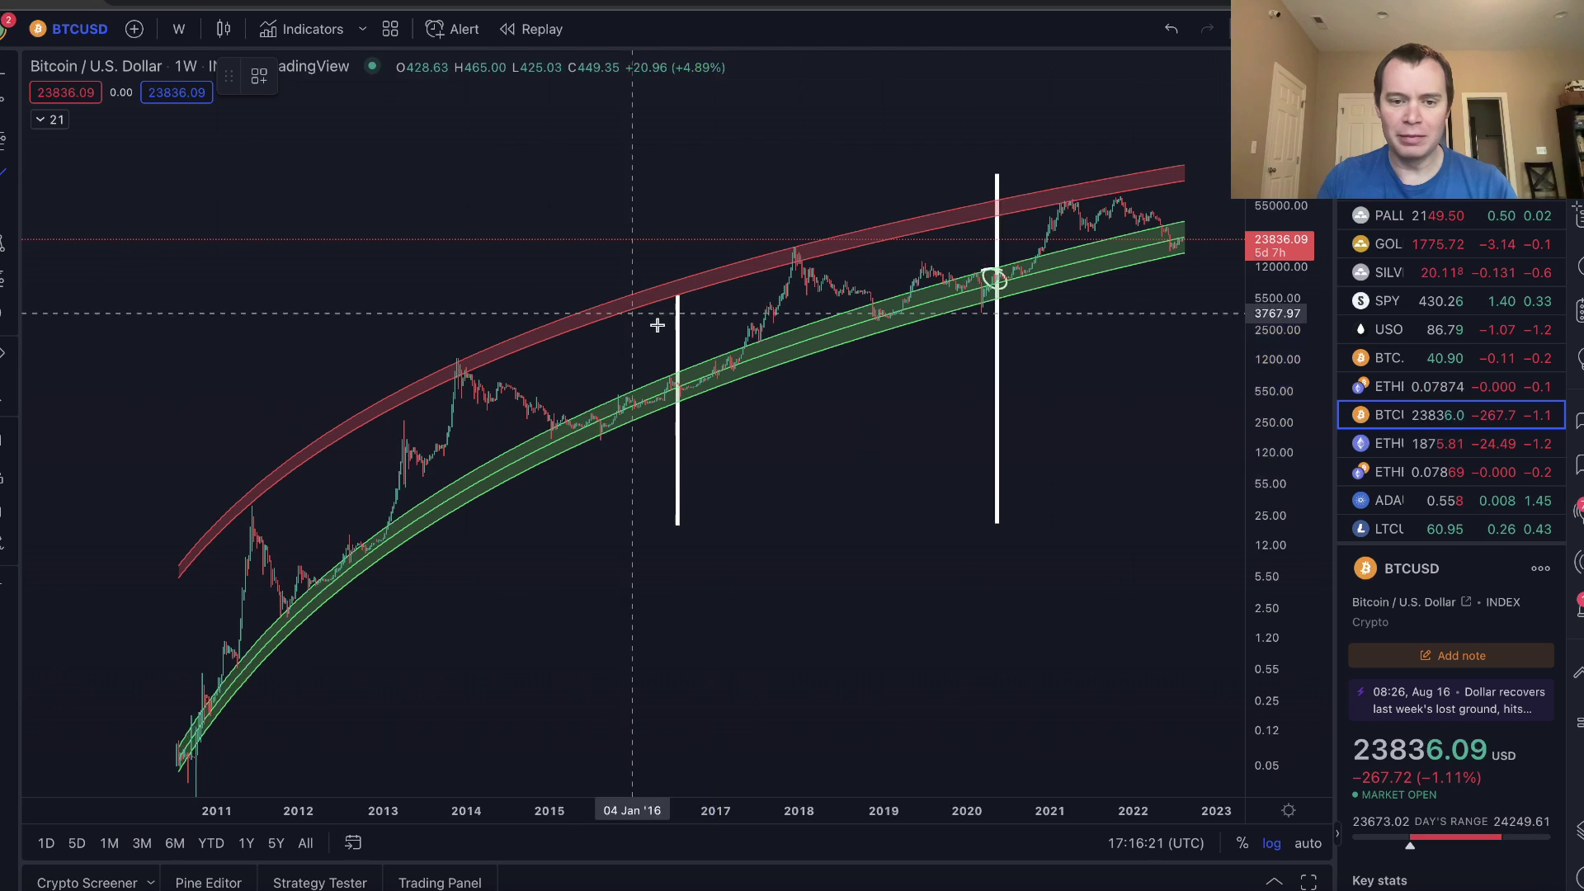
Circle the price at the July 2016 line and mark 26 November 2012 with a vertical line and a circle around the price
{"action": "left_click_drag", "start_coordinate": [684, 384], "coordinate": [677, 388]}
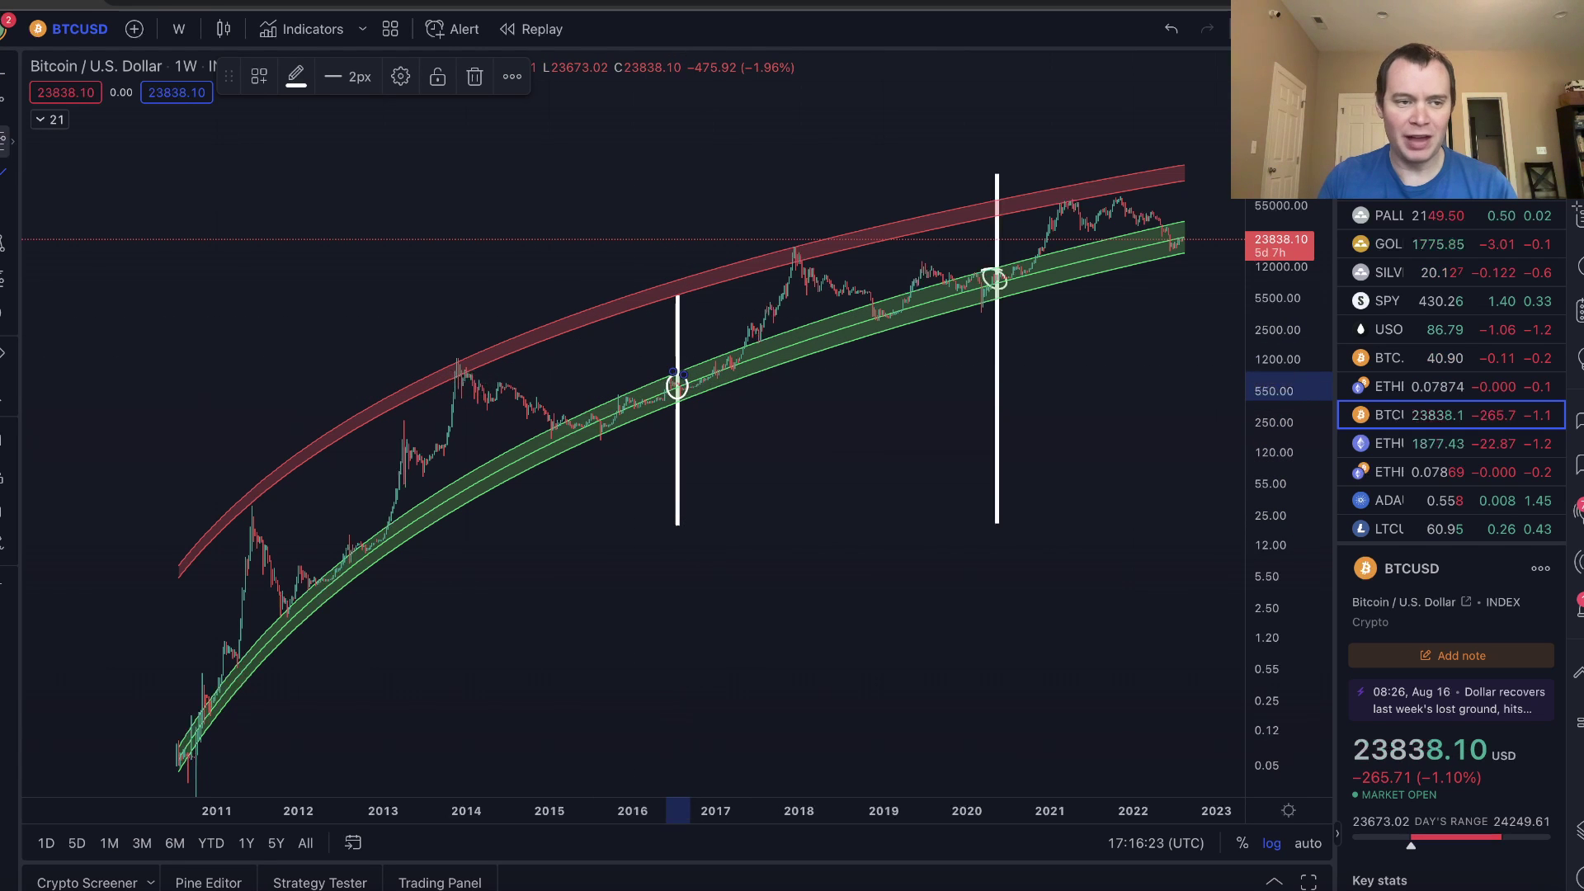
{"action": "left_click", "coordinate": [5, 107]}
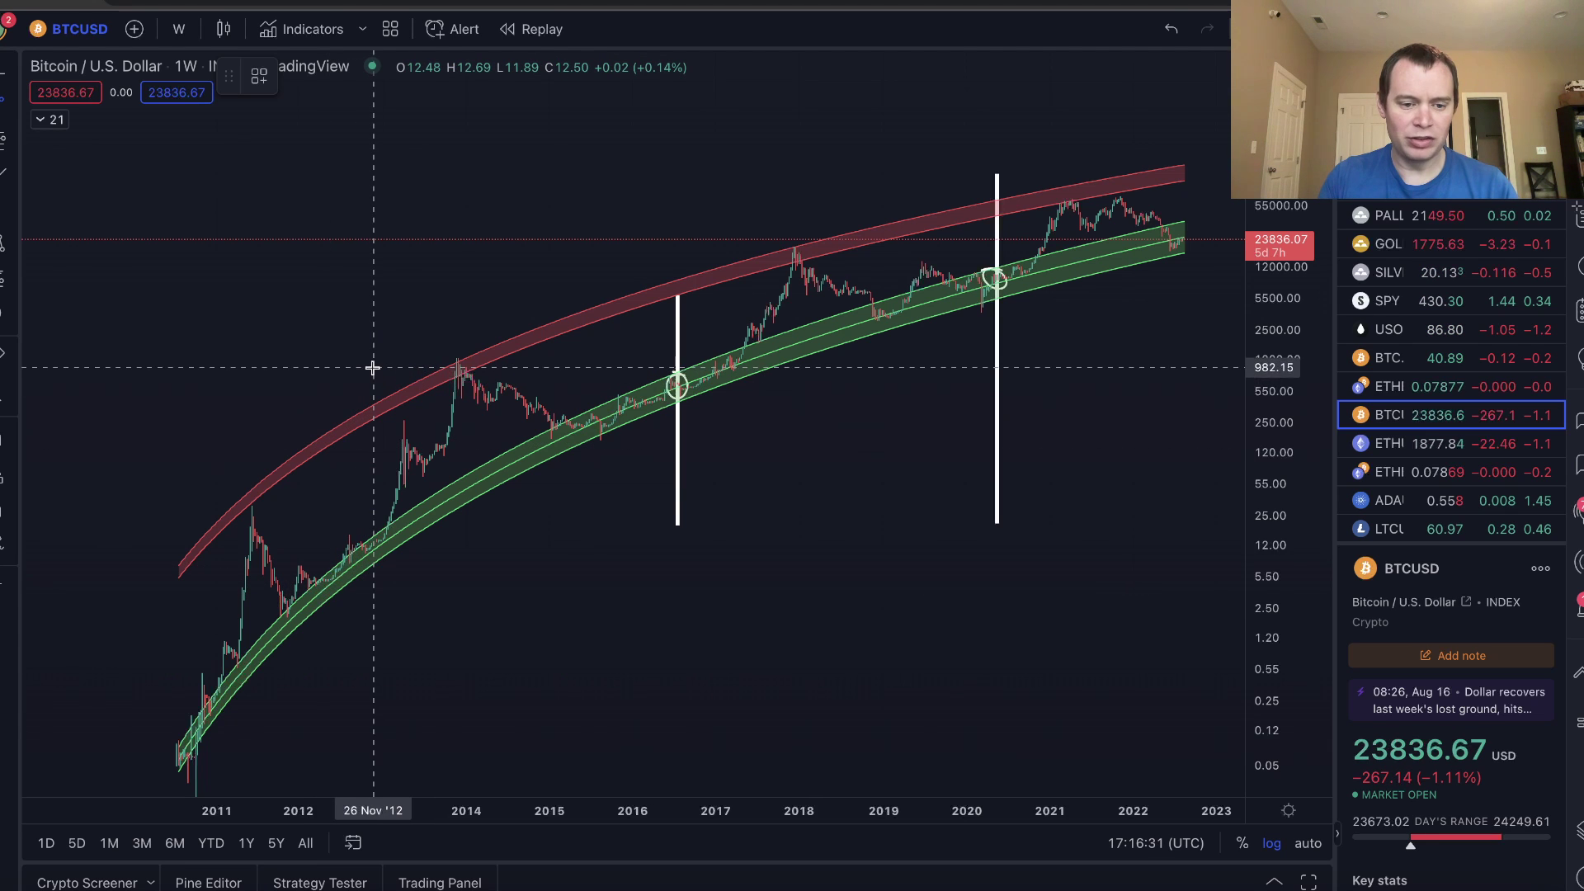
{"action": "left_click_drag", "start_coordinate": [372, 370], "coordinate": [373, 675]}
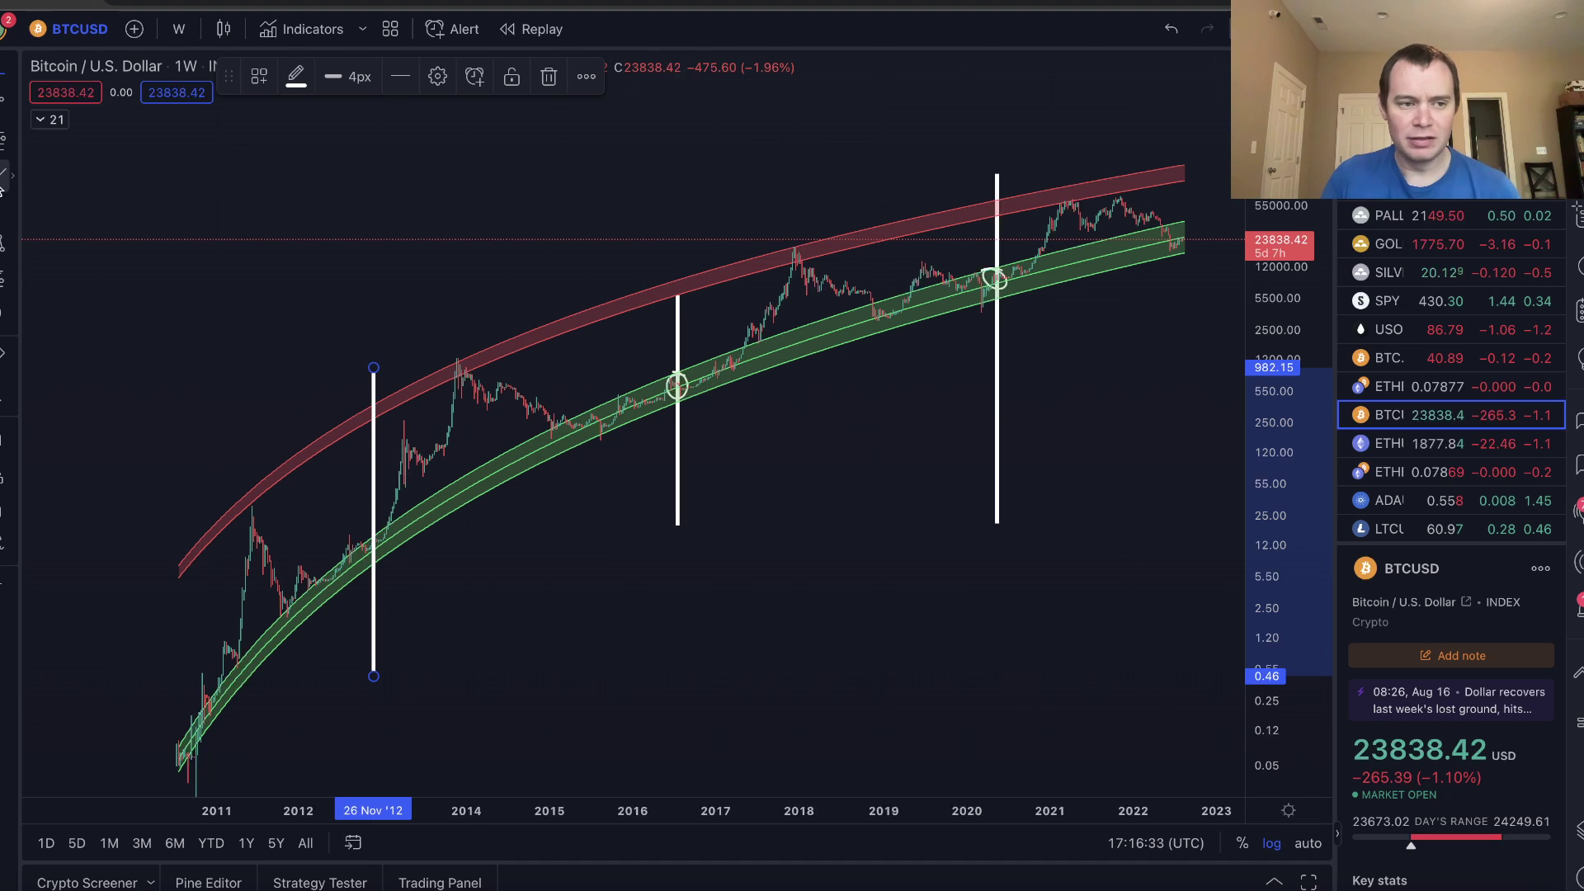
{"action": "left_click_drag", "start_coordinate": [365, 534], "coordinate": [369, 533]}
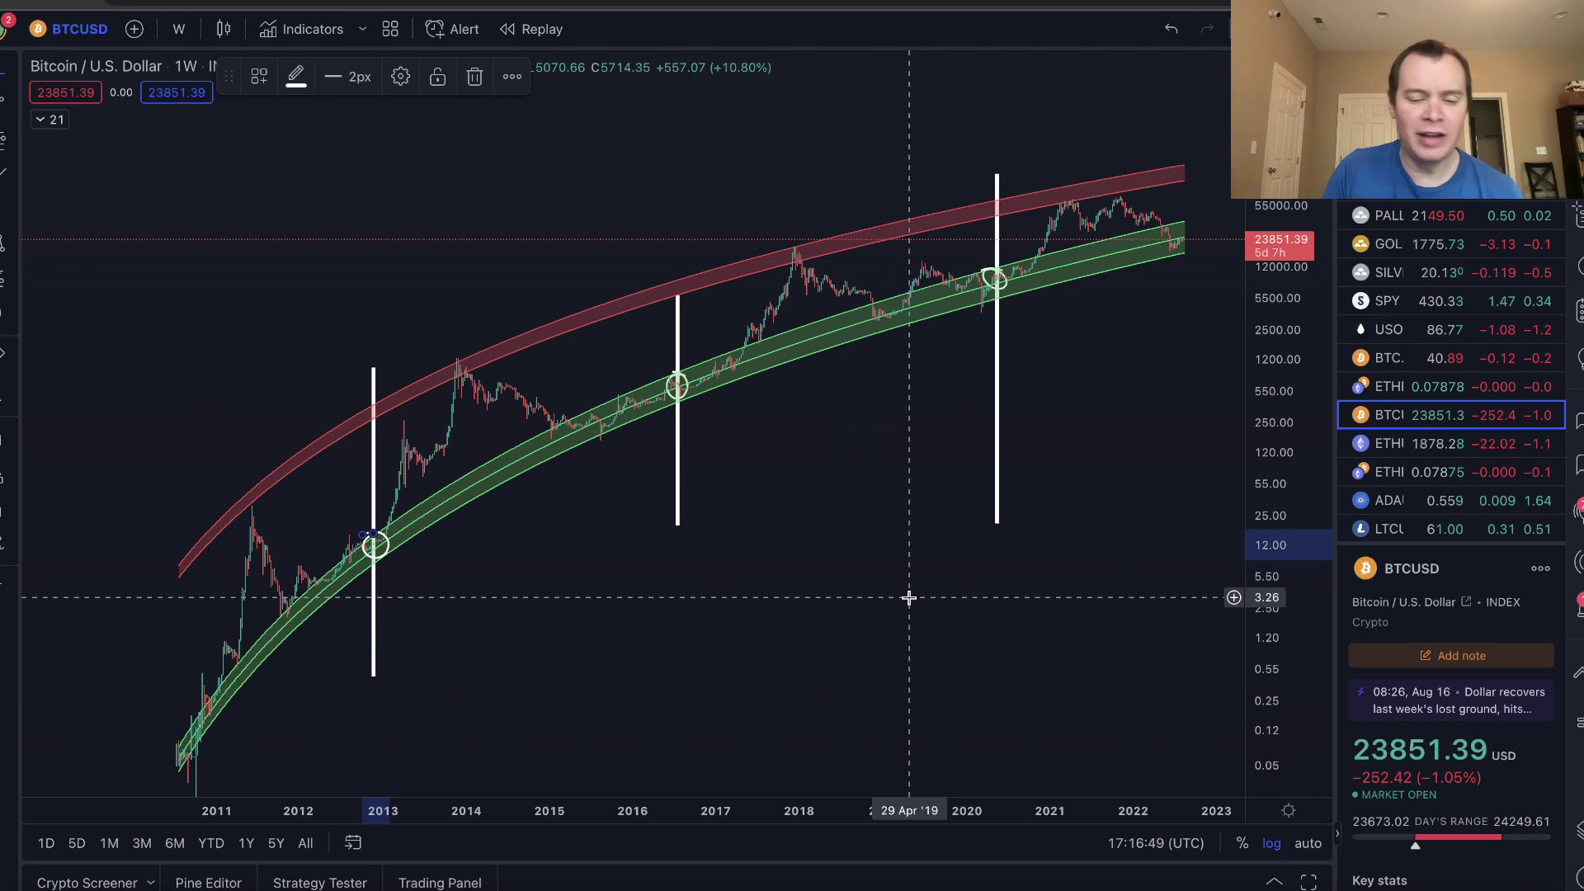
Brush freehand arrows along the rallies up to the 2011, 2013, 2017 and 2021 price peaks
{"action": "left_click", "coordinate": [6, 171]}
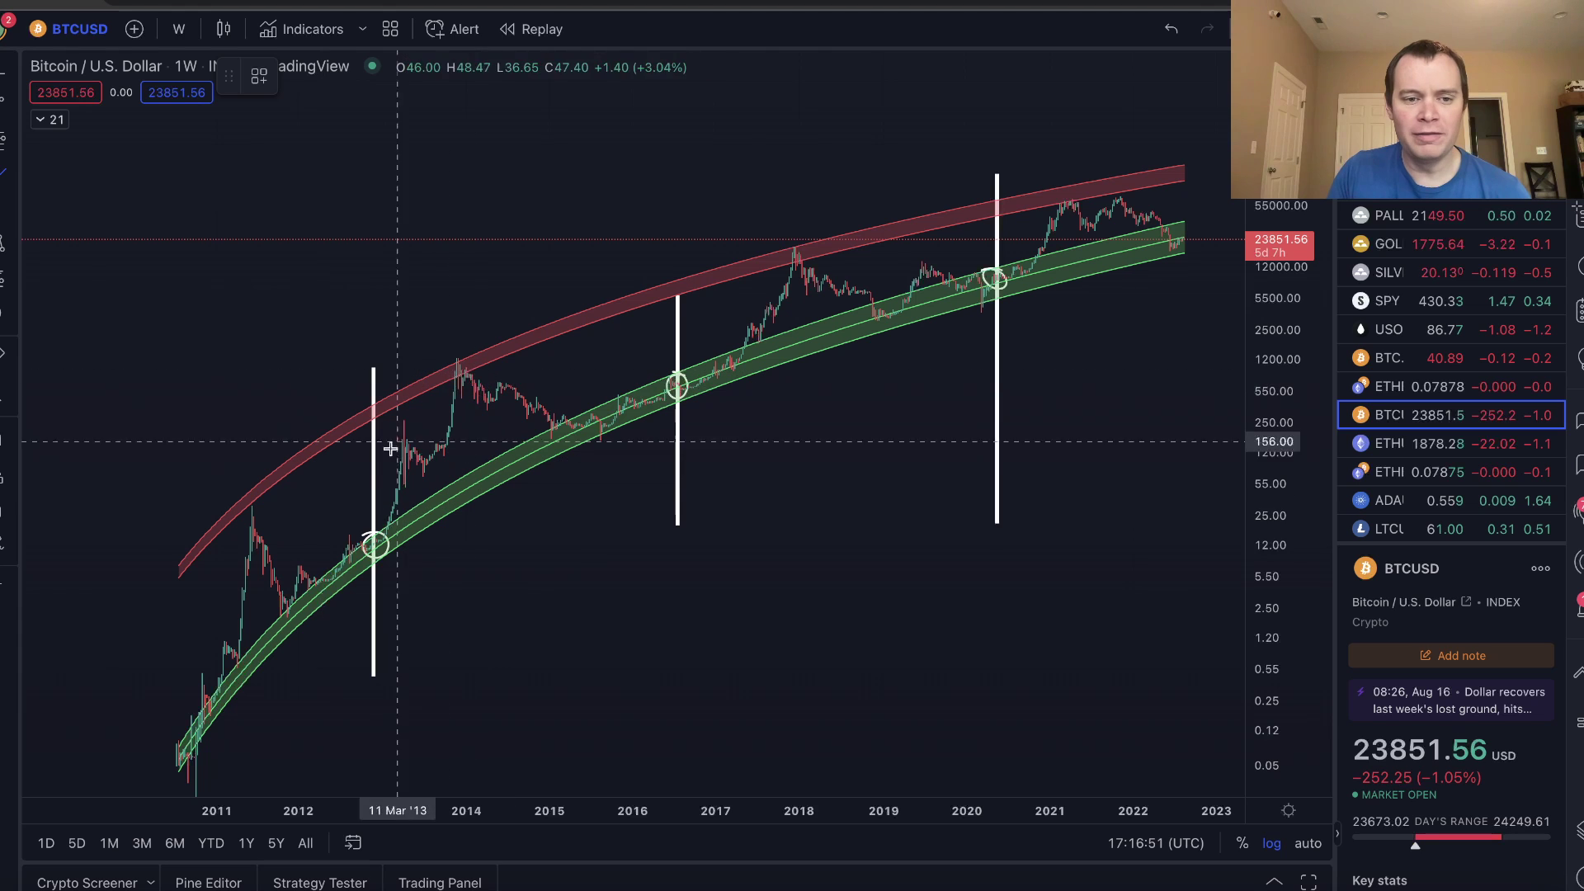
{"action": "mouse_move", "coordinate": [208, 681]}
{"action": "left_mouse_down"}
{"action": "mouse_move", "coordinate": [237, 618]}
{"action": "mouse_move", "coordinate": [250, 504]}
{"action": "mouse_move", "coordinate": [289, 505]}
{"action": "left_mouse_up"}
{"action": "mouse_move", "coordinate": [382, 521]}
{"action": "left_mouse_down"}
{"action": "mouse_move", "coordinate": [468, 355]}
{"action": "mouse_move", "coordinate": [442, 357]}
{"action": "left_mouse_up"}
{"action": "mouse_move", "coordinate": [742, 346]}
{"action": "left_mouse_down"}
{"action": "mouse_move", "coordinate": [797, 244]}
{"action": "mouse_move", "coordinate": [810, 271]}
{"action": "mouse_move", "coordinate": [771, 242]}
{"action": "left_mouse_up"}
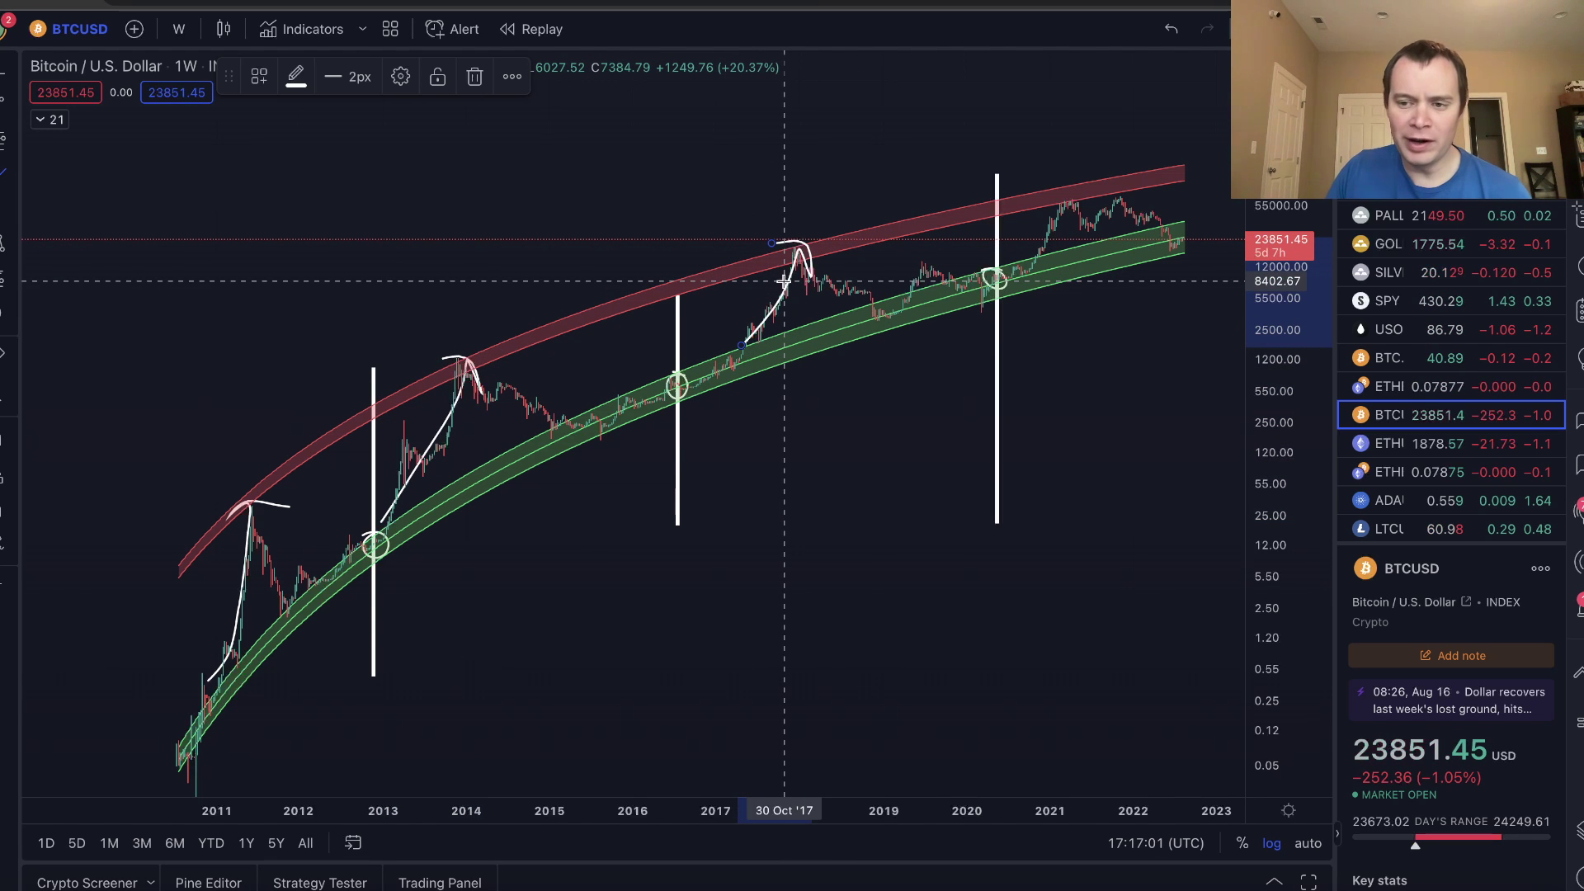
{"action": "mouse_move", "coordinate": [1041, 246]}
{"action": "left_mouse_down"}
{"action": "mouse_move", "coordinate": [1072, 197]}
{"action": "mouse_move", "coordinate": [1057, 184]}
{"action": "left_mouse_up"}
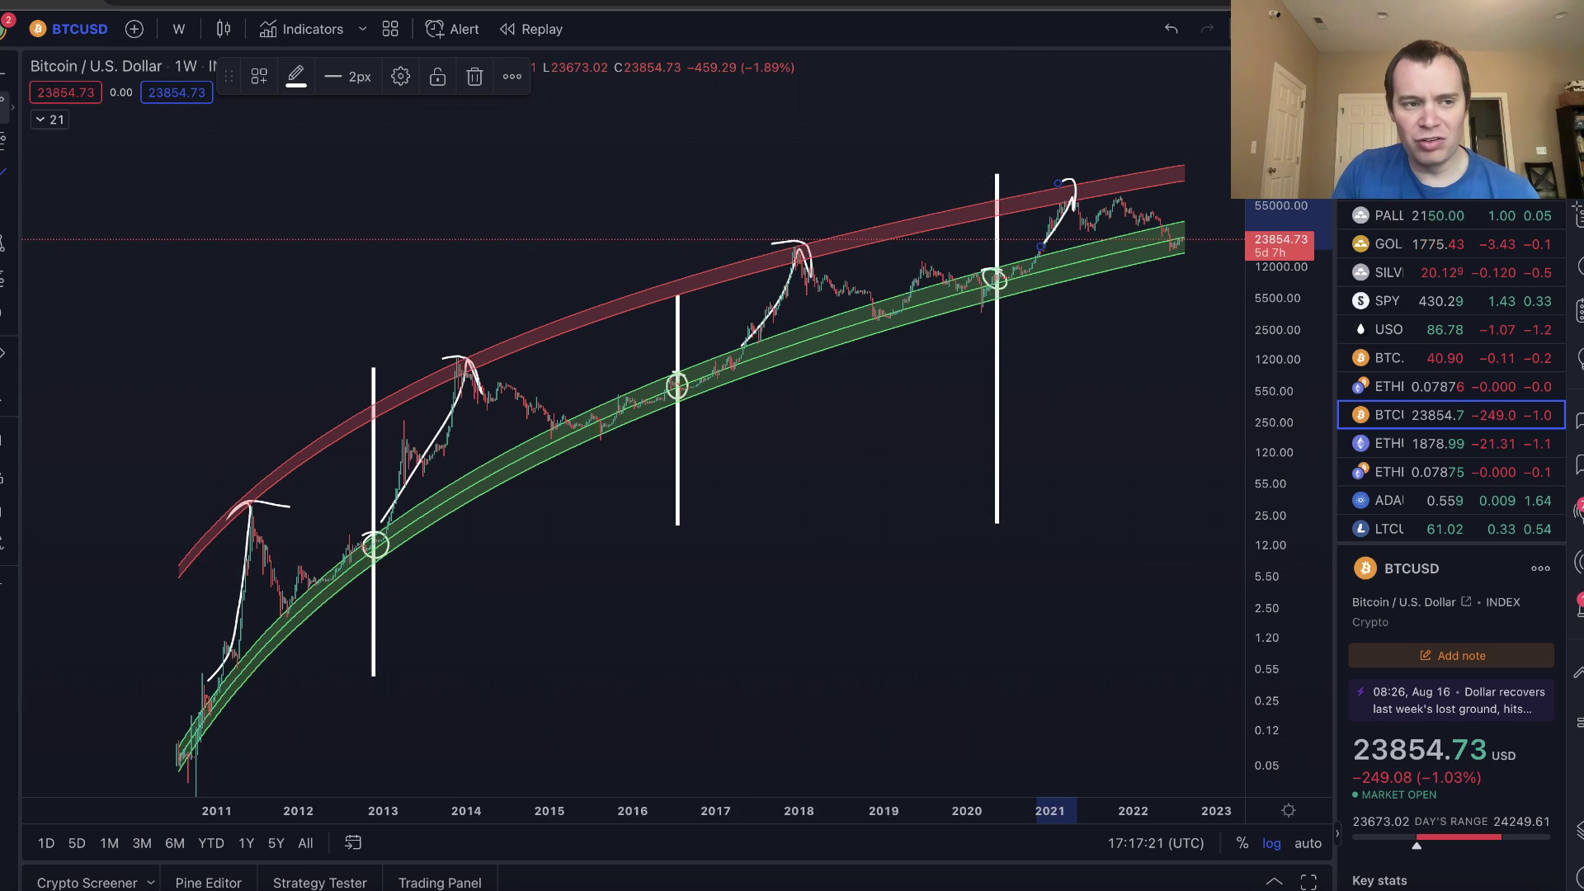
Circle the latest 2022 price at the end of the green band with the Brush
{"action": "left_click_drag", "start_coordinate": [986, 453], "coordinate": [798, 497]}
{"action": "left_click", "coordinate": [6, 172]}
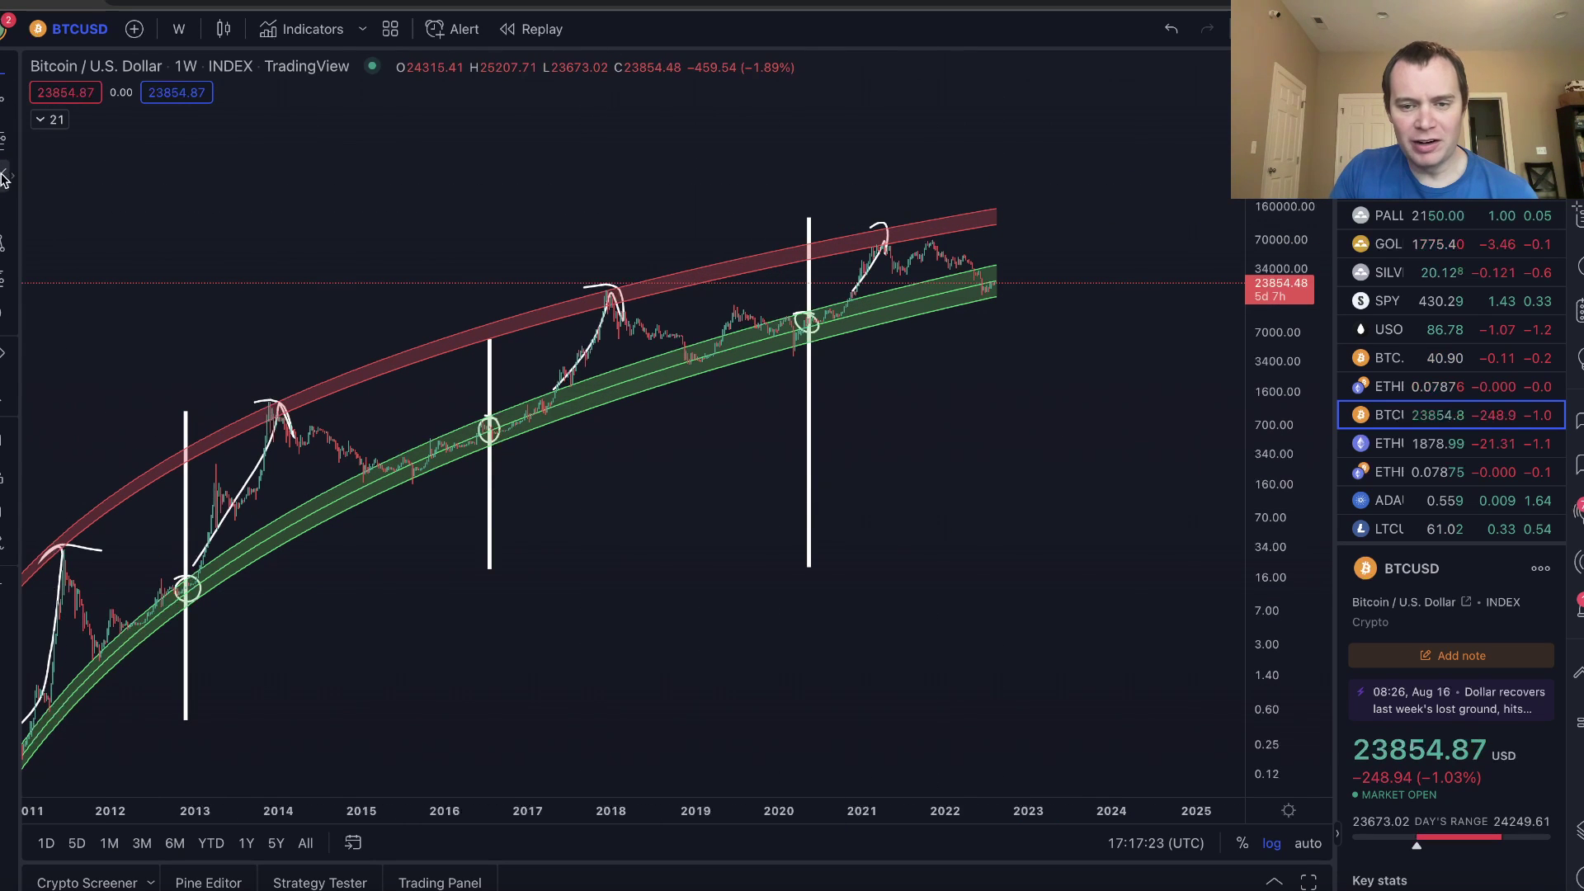
{"action": "mouse_move", "coordinate": [1007, 272]}
{"action": "left_mouse_down"}
{"action": "mouse_move", "coordinate": [963, 286]}
{"action": "mouse_move", "coordinate": [1021, 270]}
{"action": "mouse_move", "coordinate": [973, 272]}
{"action": "left_mouse_up"}
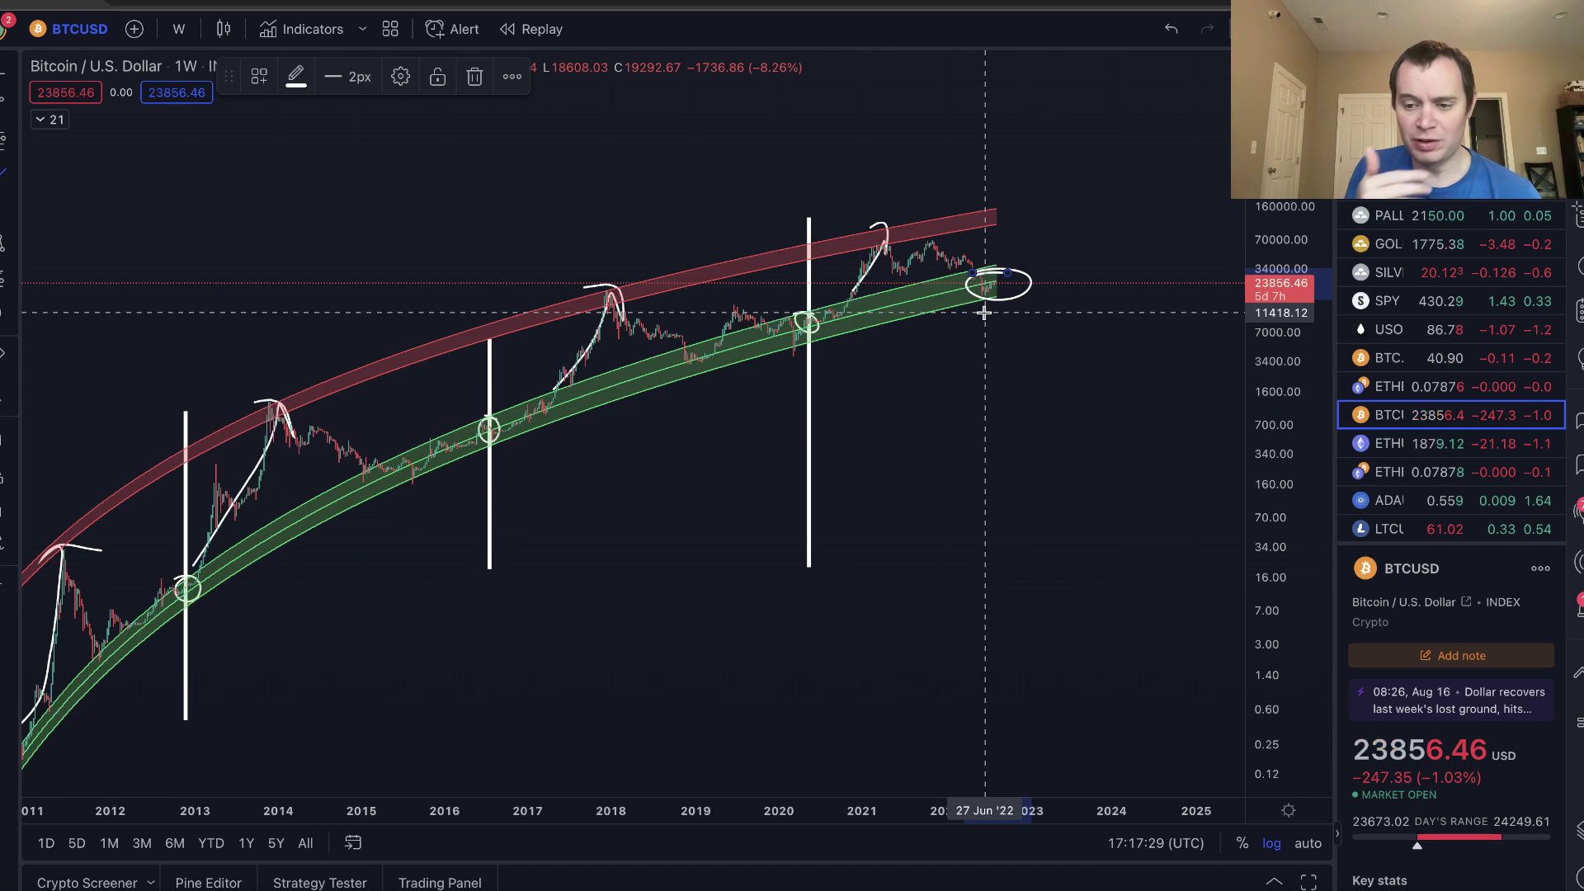
{"action": "scroll", "coordinate": [979, 311], "scroll_direction": "left", "scroll_amount": 2}
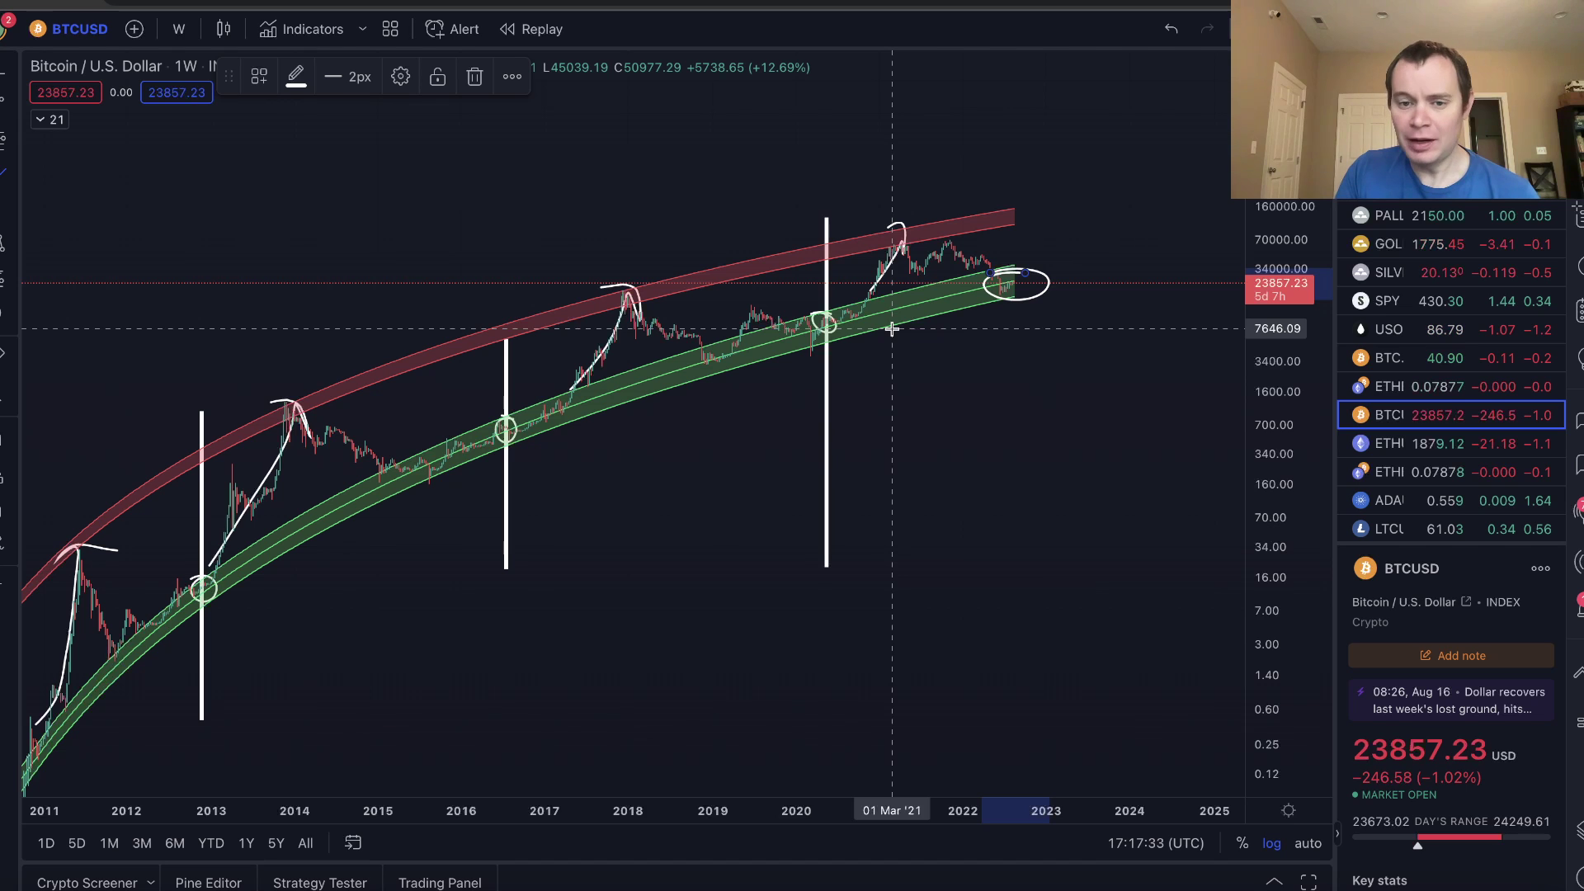
Circle the price low near the start of 2019 and brush an upward arrow pointing at the circled 2022 price
{"action": "mouse_move", "coordinate": [727, 349]}
{"action": "left_mouse_down"}
{"action": "mouse_move", "coordinate": [693, 362]}
{"action": "mouse_move", "coordinate": [708, 357]}
{"action": "left_mouse_up"}
{"action": "left_click", "coordinate": [474, 77]}
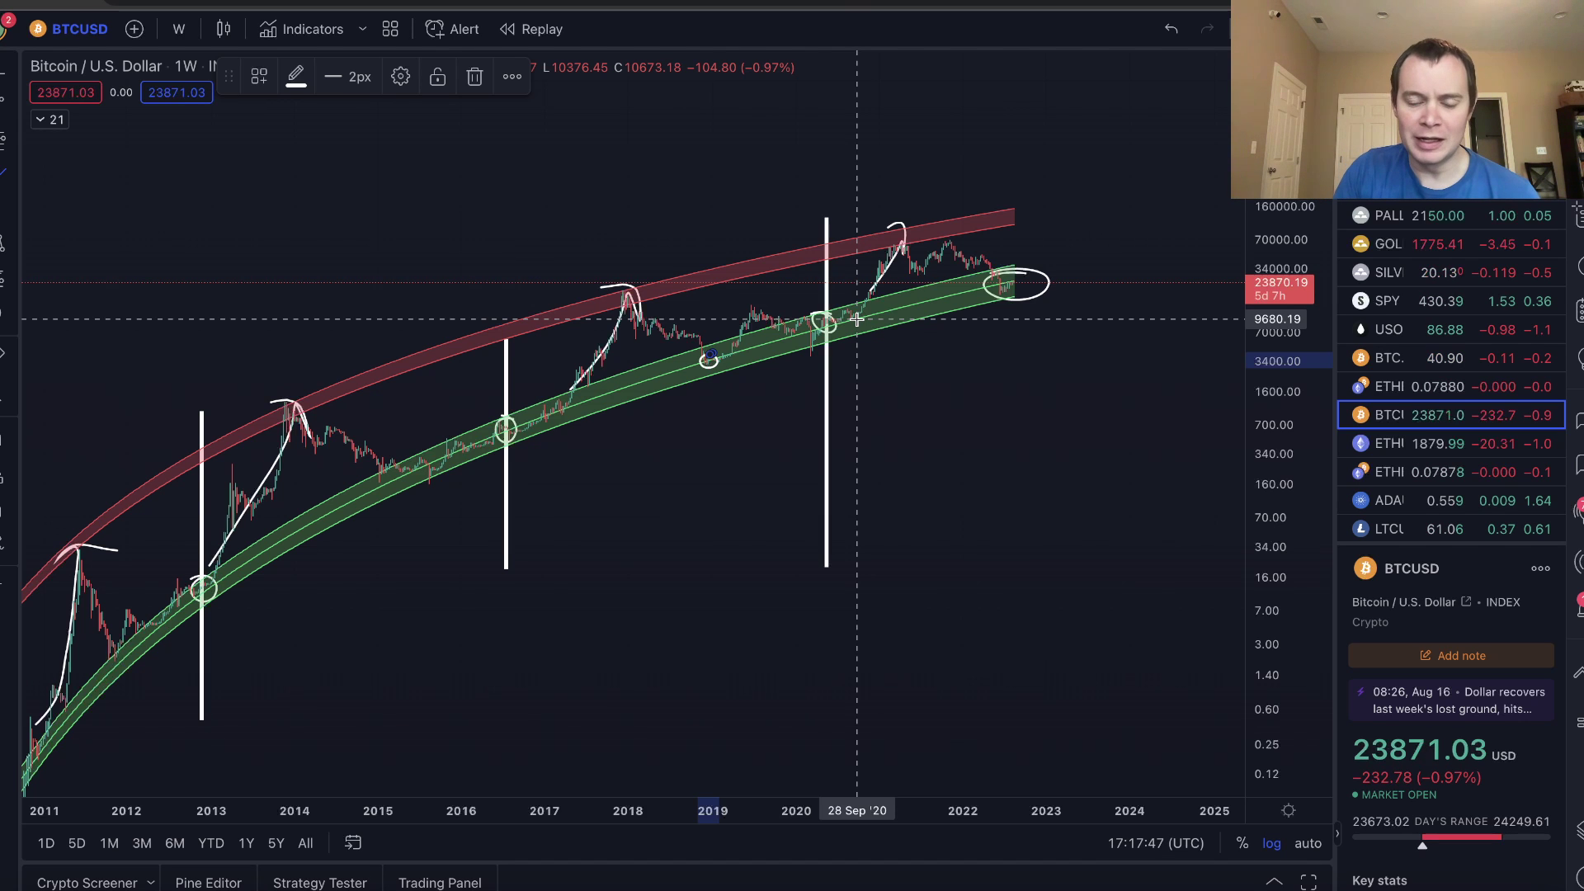
{"action": "mouse_move", "coordinate": [1007, 381]}
{"action": "left_mouse_down"}
{"action": "mouse_move", "coordinate": [1011, 284]}
{"action": "mouse_move", "coordinate": [1025, 297]}
{"action": "left_mouse_up"}
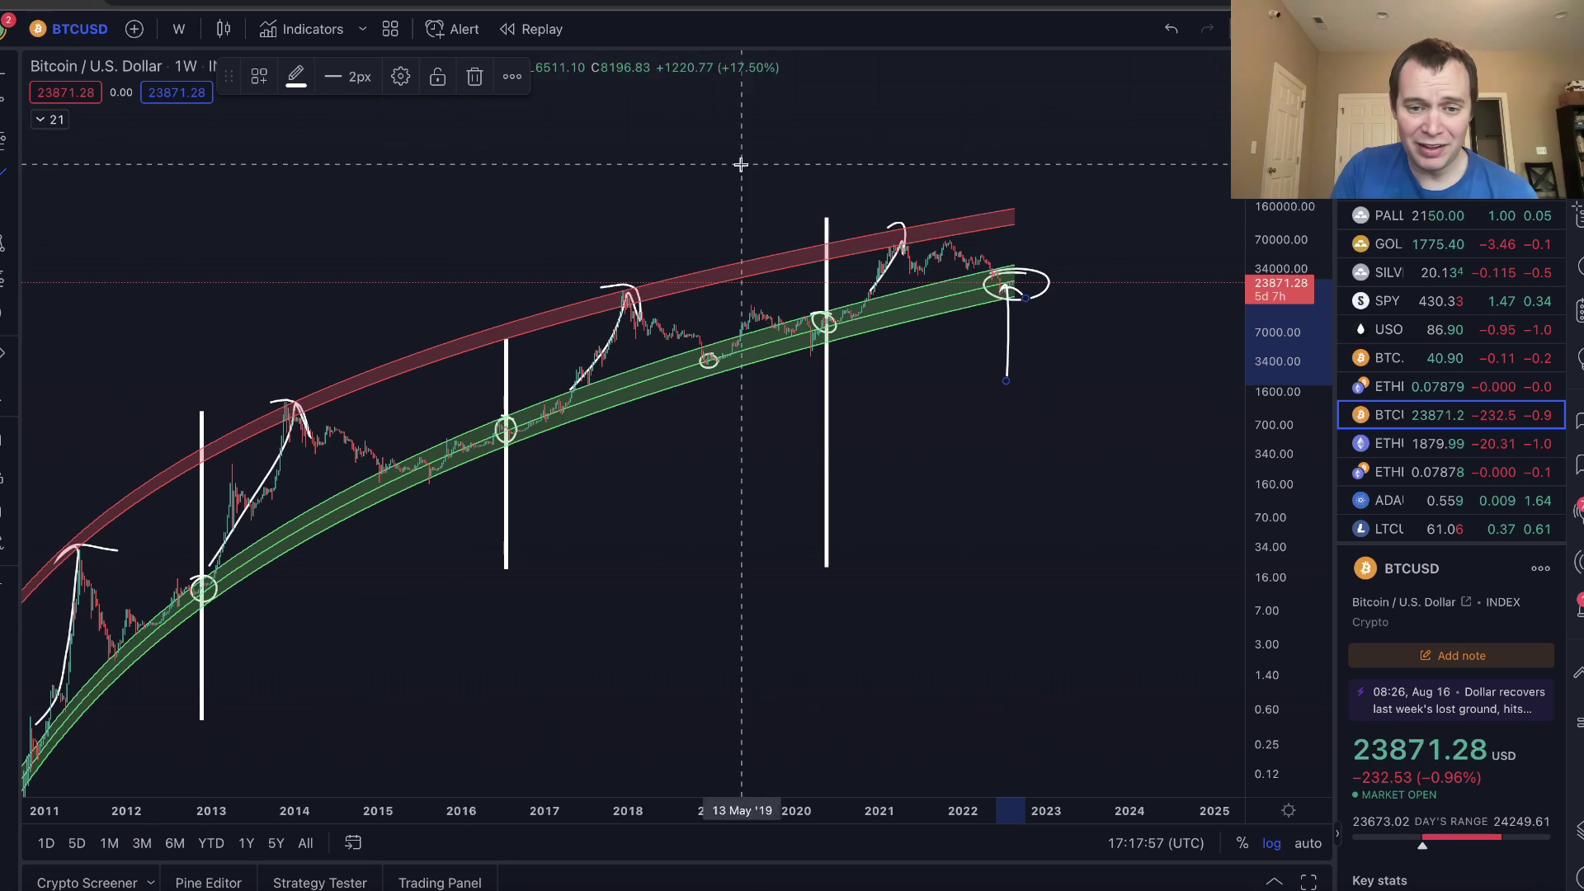
Expand the chart's indicator list and remove all drawings from the chart
{"action": "left_click", "coordinate": [115, 138]}
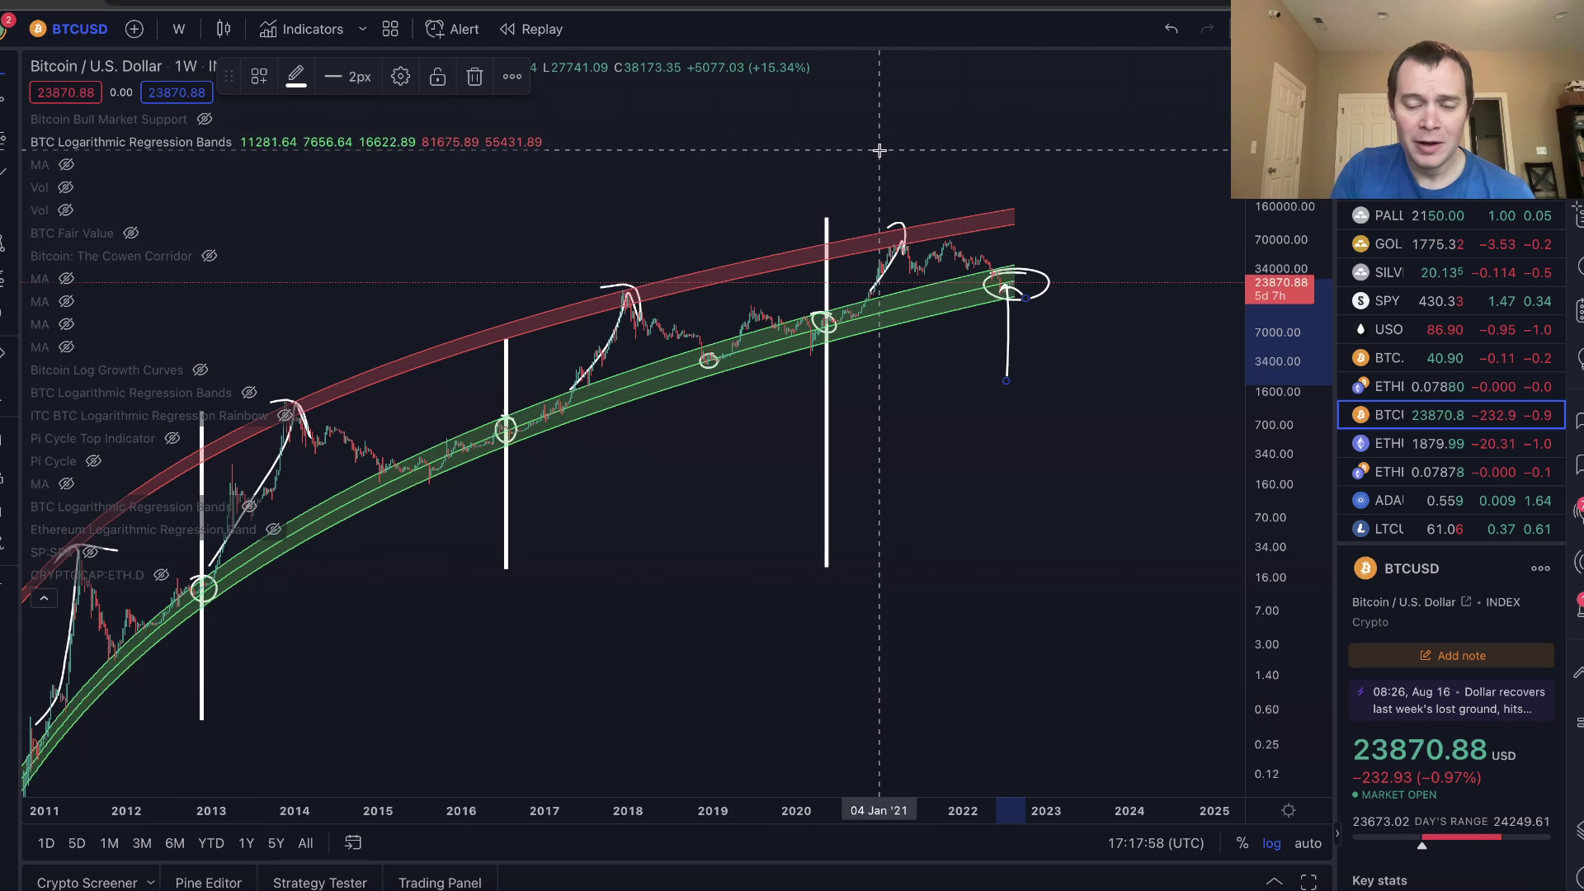
{"action": "right_click", "coordinate": [993, 637]}
{"action": "left_click", "coordinate": [1083, 807]}
Set the chart interval to 1 day and collapse the indicator list
{"action": "scroll", "coordinate": [1138, 459], "scroll_direction": "up", "scroll_amount": 5}
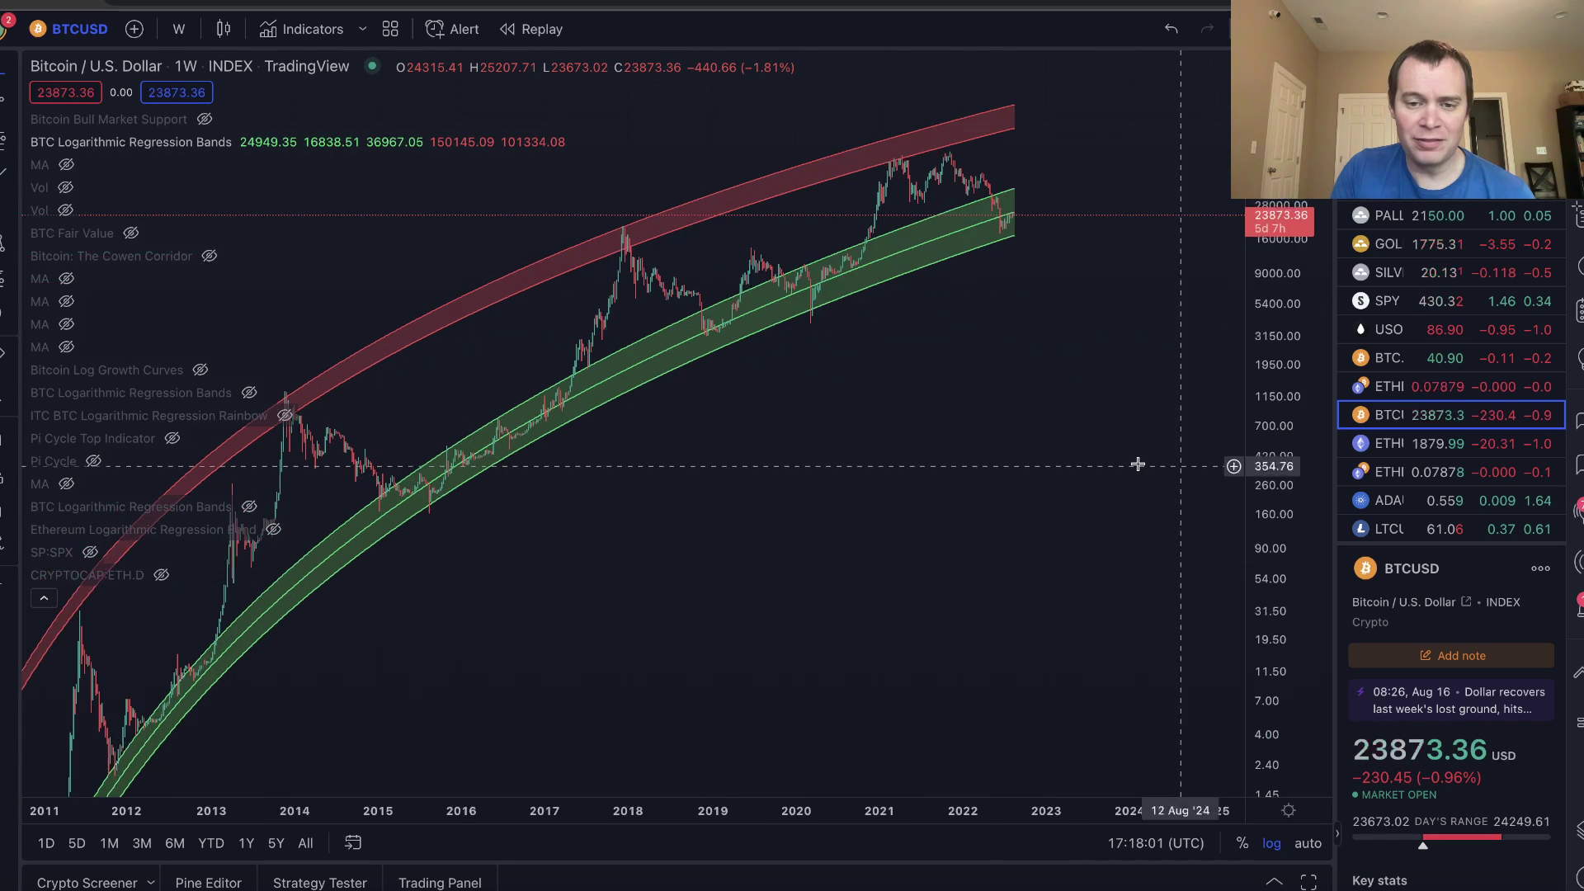
{"action": "left_click_drag", "start_coordinate": [1220, 520], "coordinate": [1231, 363]}
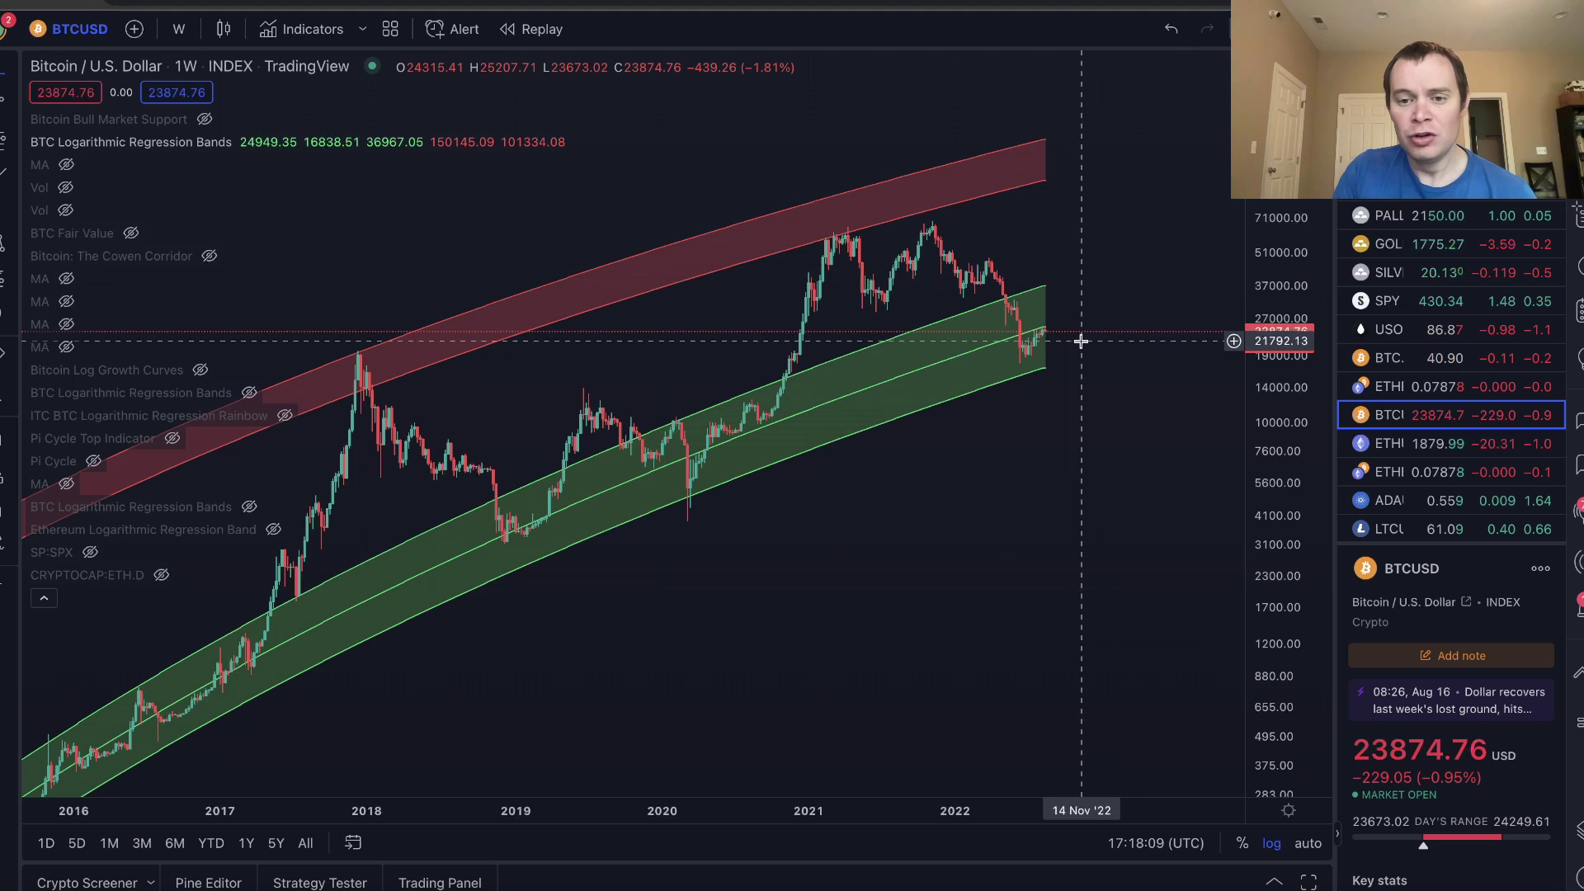
{"action": "scroll", "coordinate": [537, 140], "scroll_direction": "up", "scroll_amount": 2}
{"action": "left_click", "coordinate": [180, 37]}
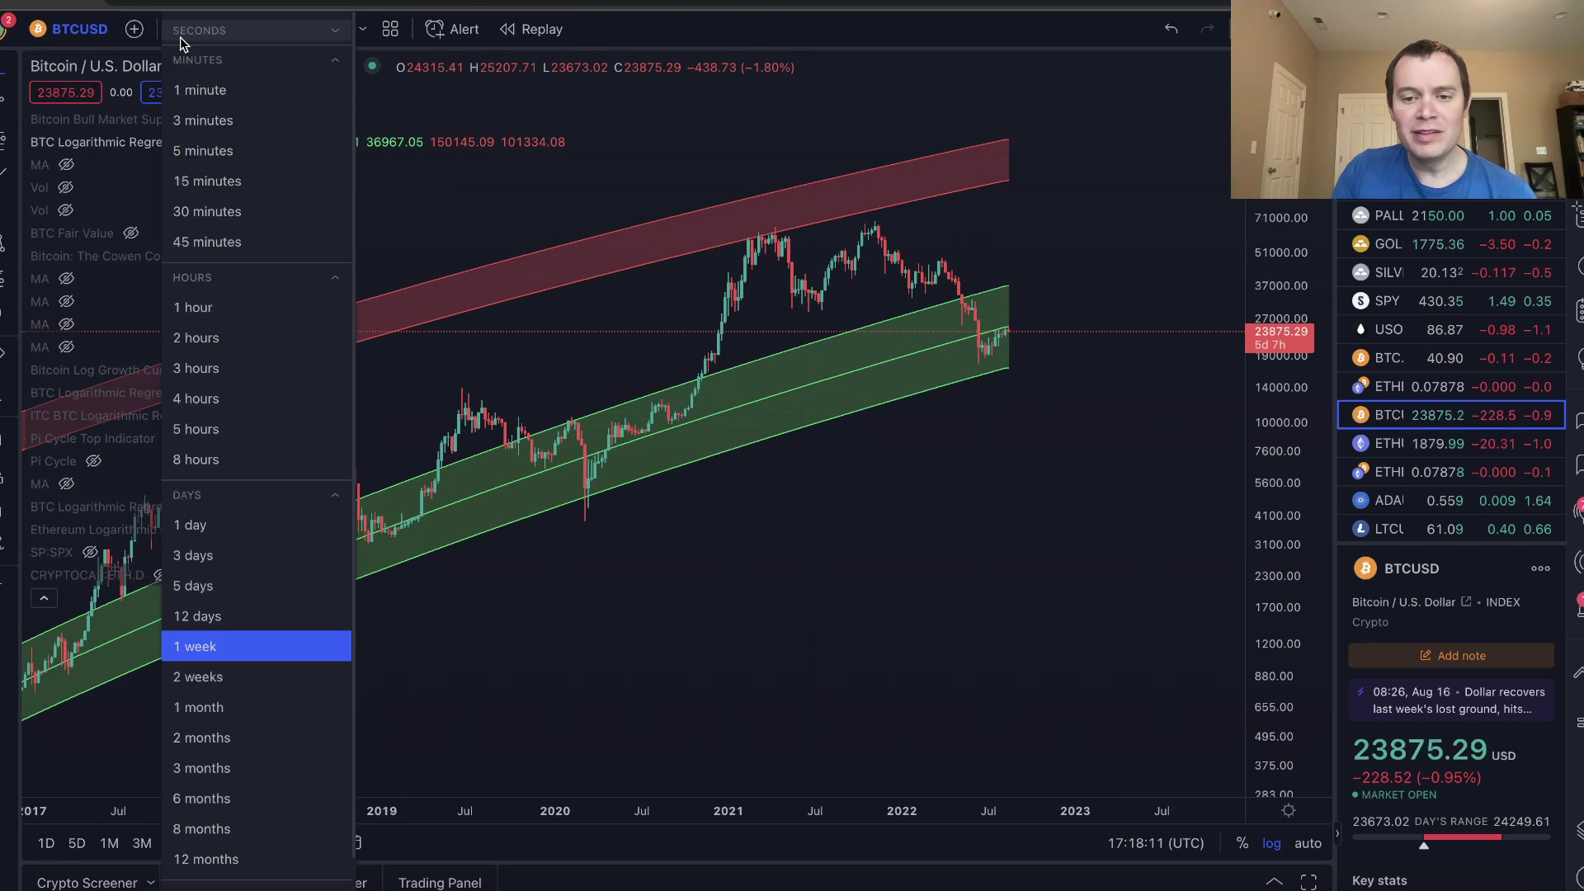
{"action": "left_click", "coordinate": [204, 530]}
{"action": "left_click", "coordinate": [44, 602]}
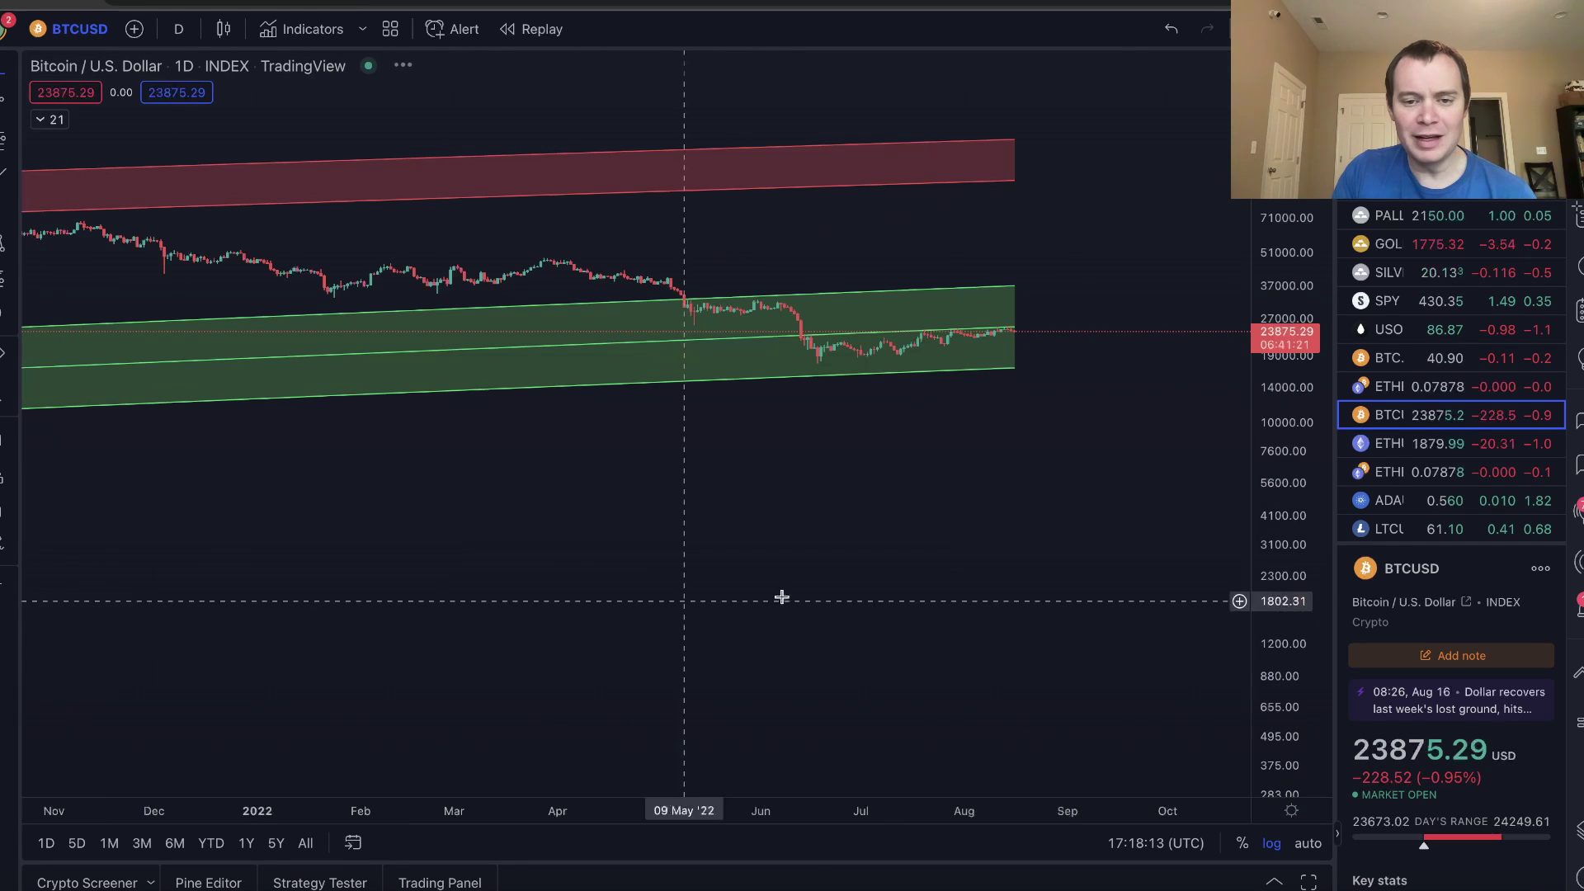
Draw a trend line along the green band's middle line from 12 June 2022 to about 19 September 2022
{"action": "scroll", "coordinate": [1155, 577], "scroll_direction": "down", "scroll_amount": 4}
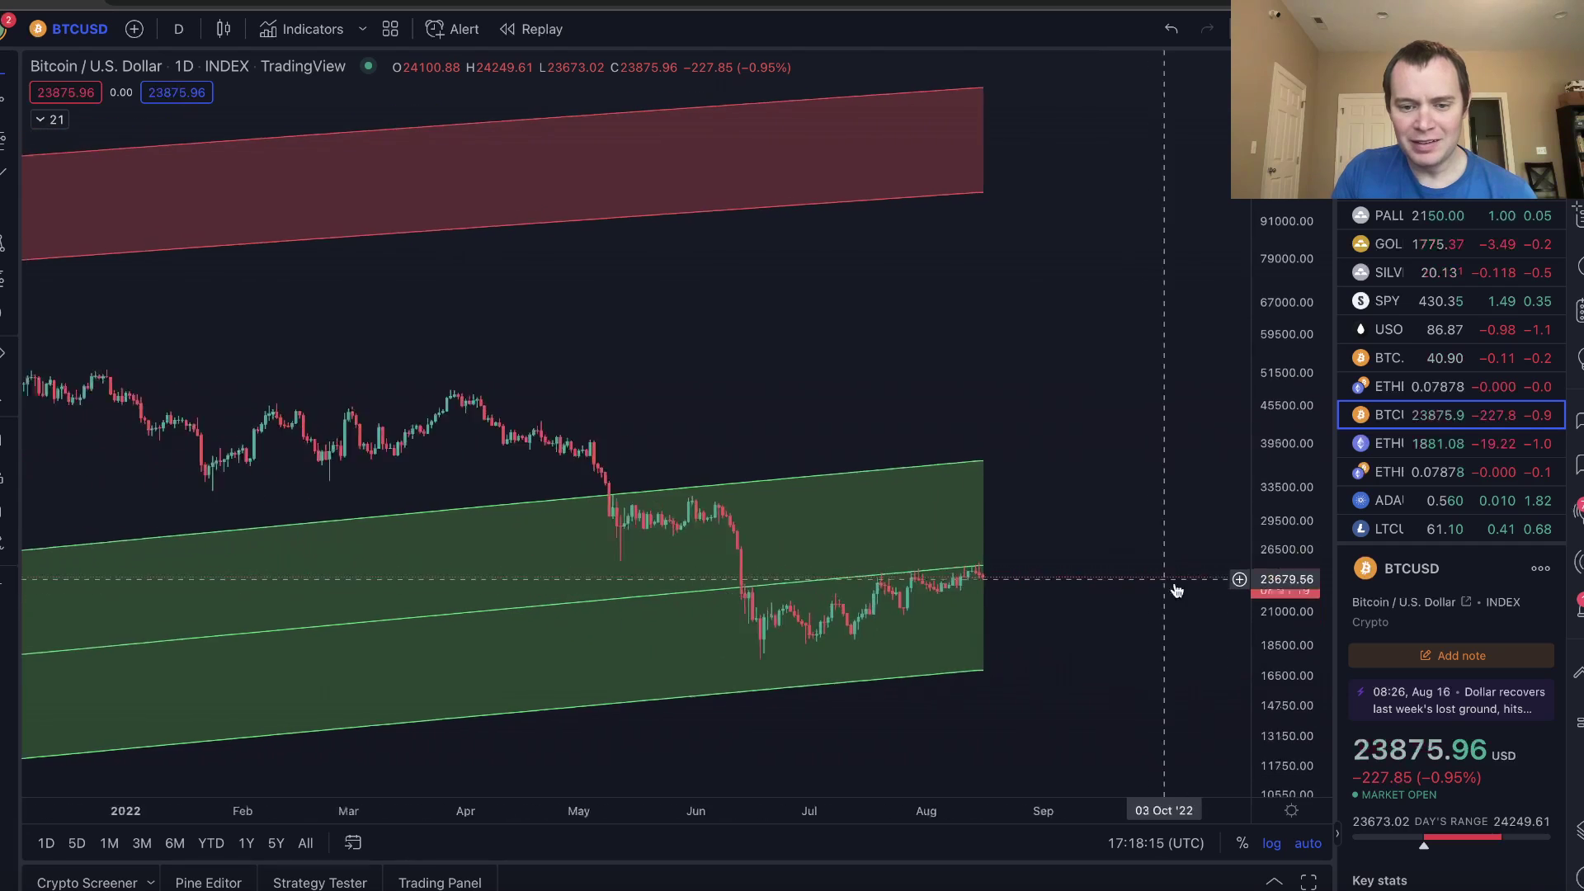
{"action": "left_click_drag", "start_coordinate": [1294, 682], "coordinate": [1293, 384]}
{"action": "left_click_drag", "start_coordinate": [1146, 577], "coordinate": [961, 201]}
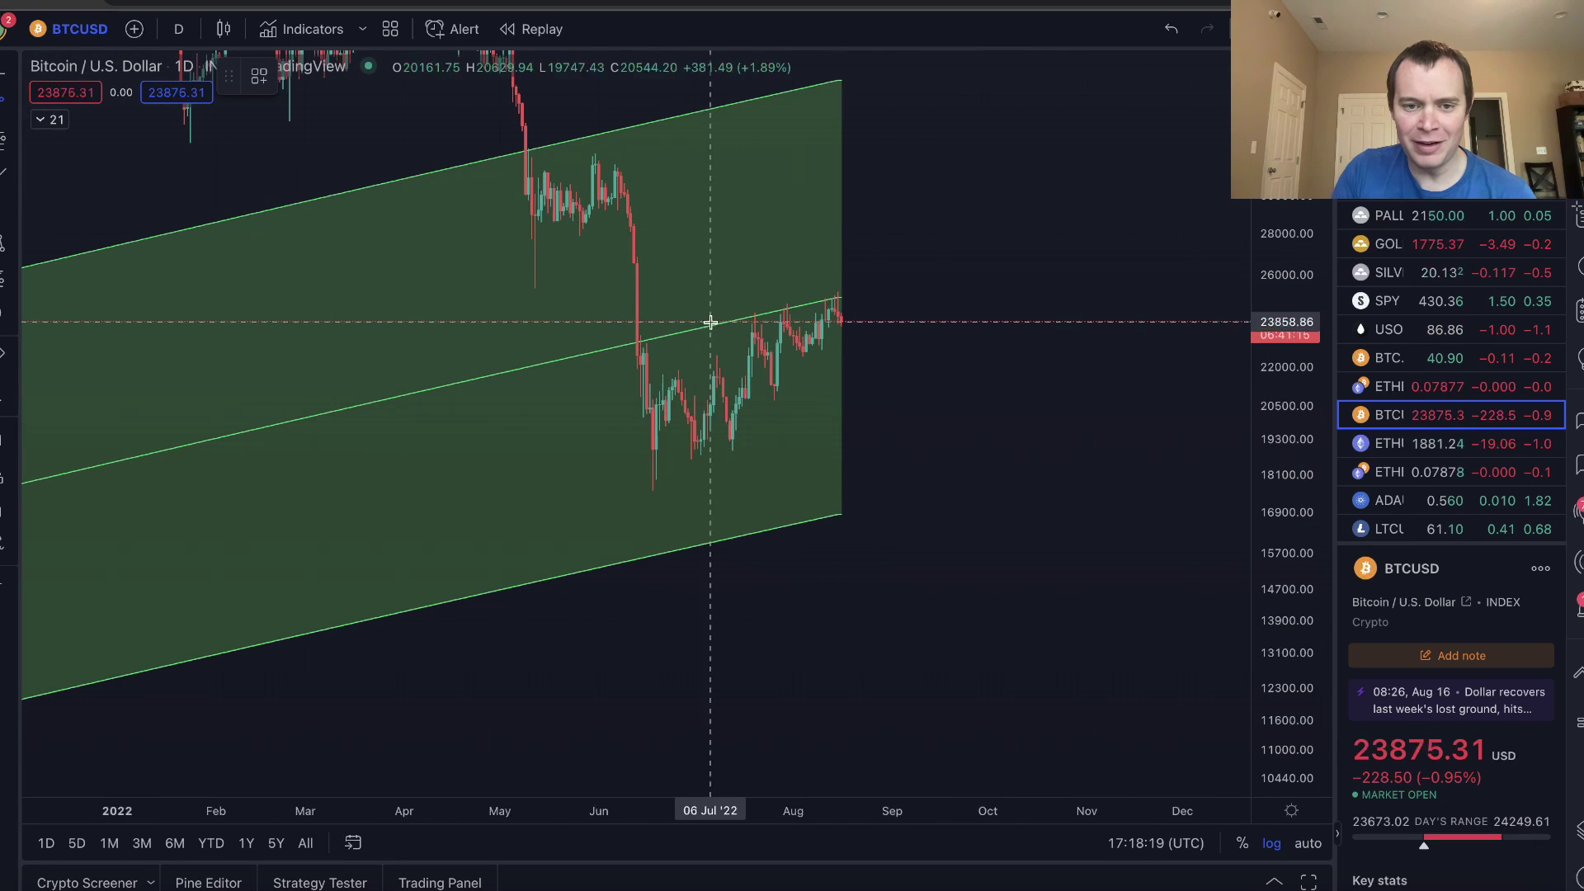
{"action": "left_click", "coordinate": [632, 343]}
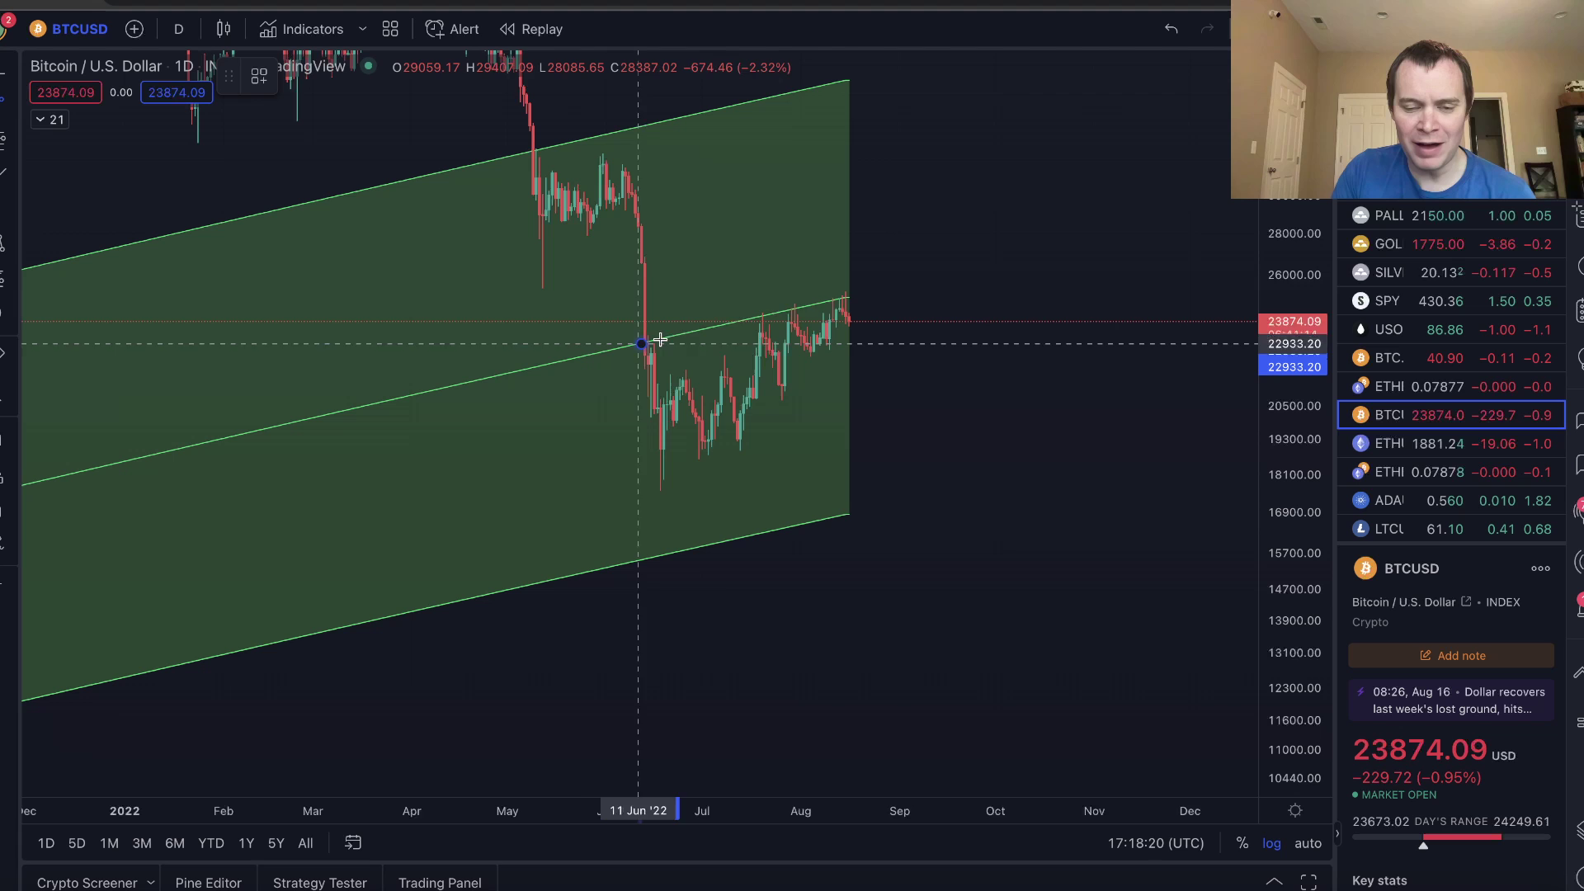
{"action": "left_click", "coordinate": [959, 269]}
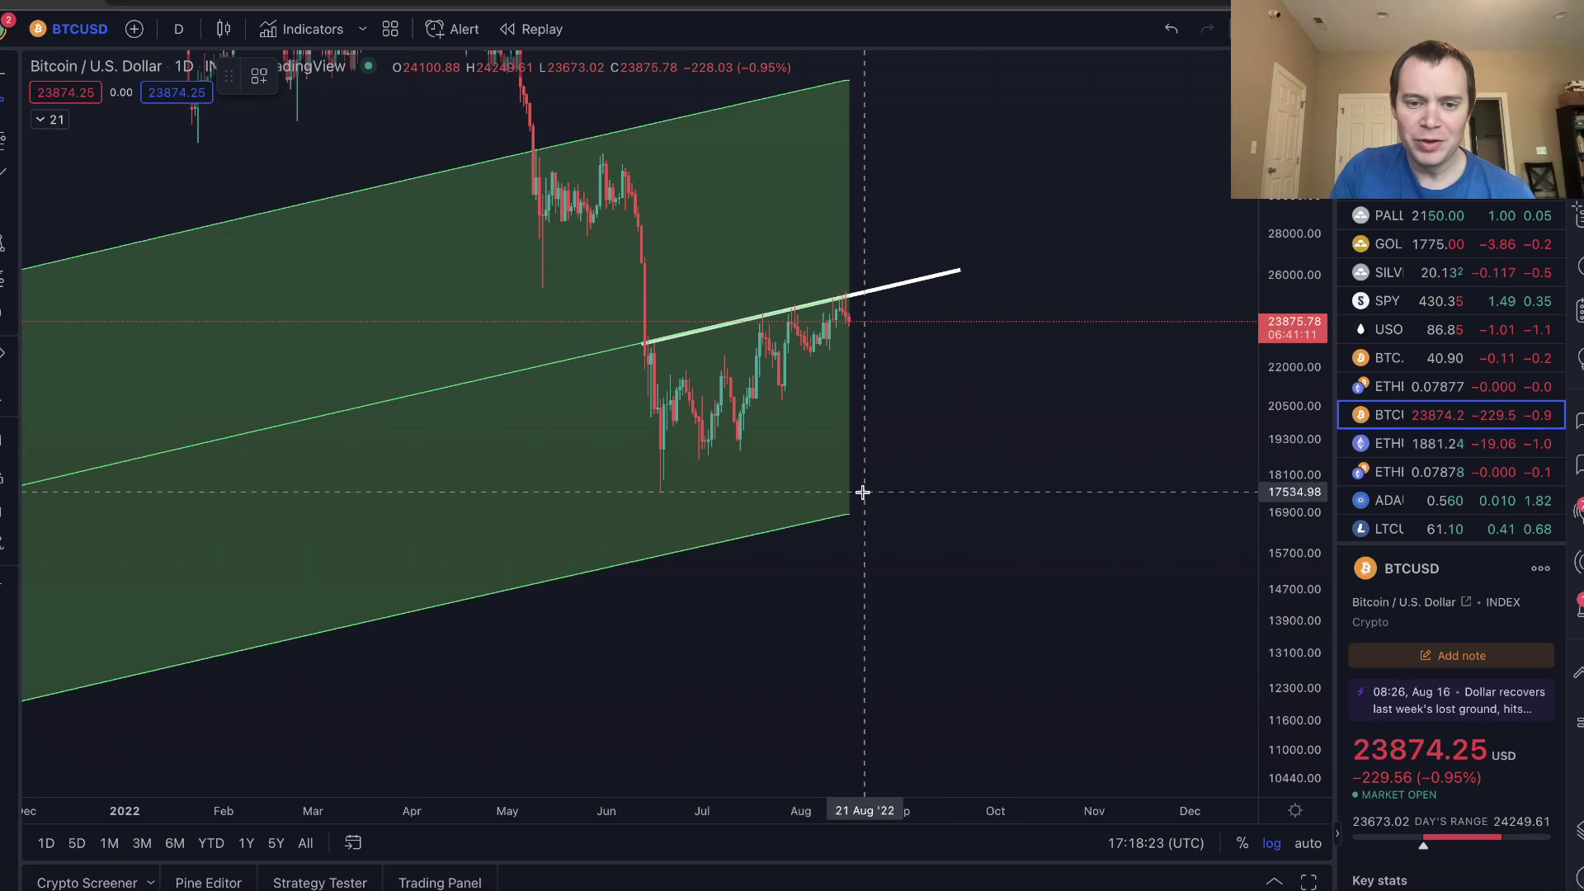
Draw a rising support line from the 13 July 2022 low to 27 August 2022 and brush an upward arrow from the latest price
{"action": "left_click", "coordinate": [740, 450]}
{"action": "left_click", "coordinate": [883, 289]}
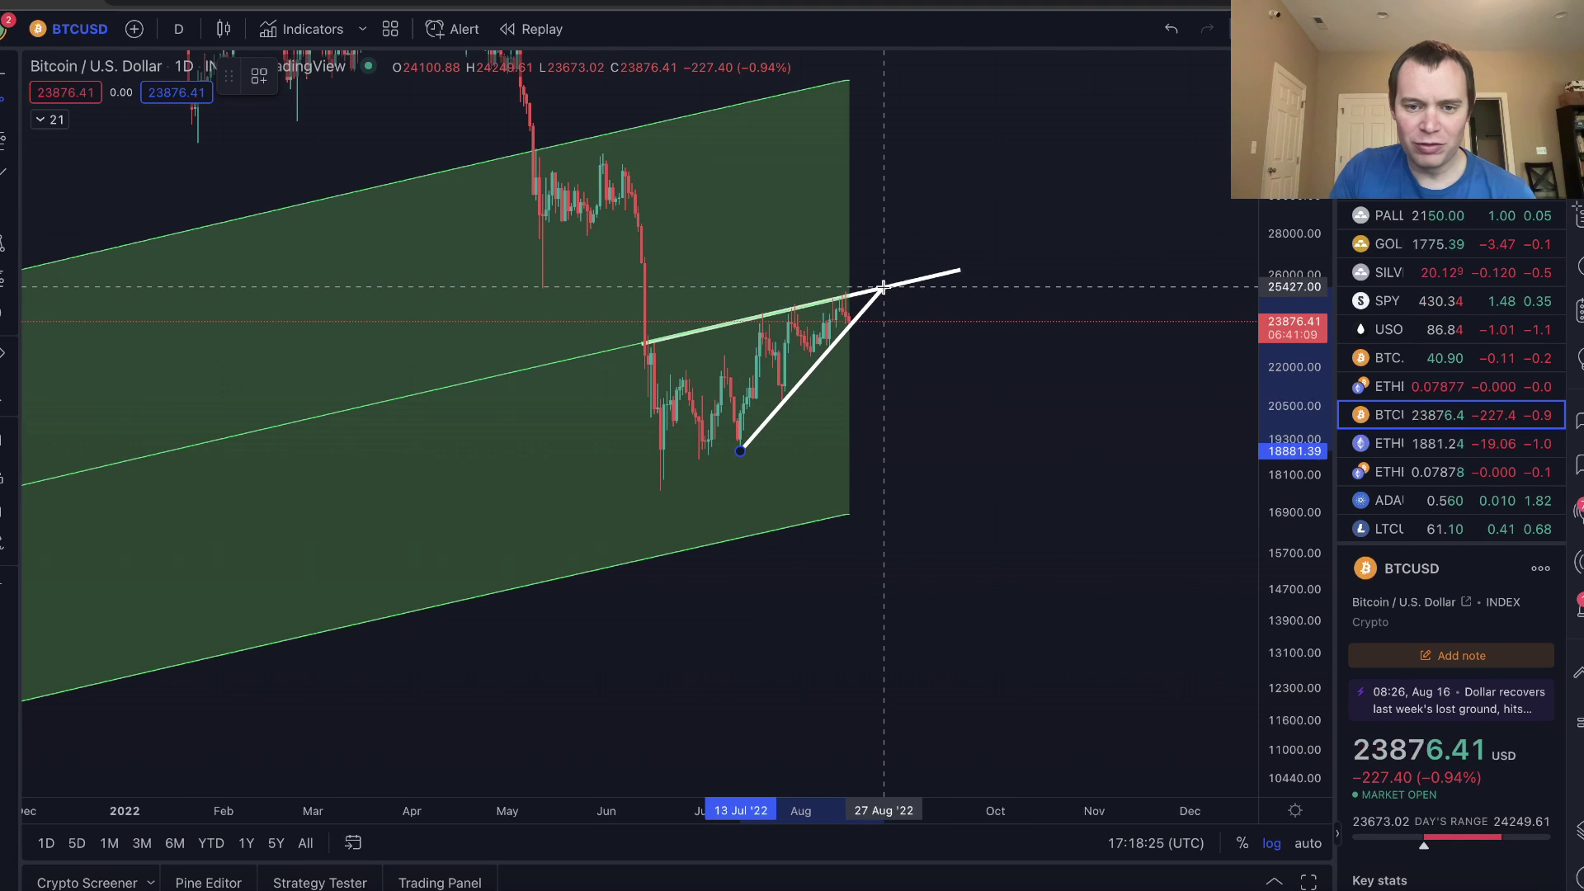
{"action": "left_click", "coordinate": [5, 172]}
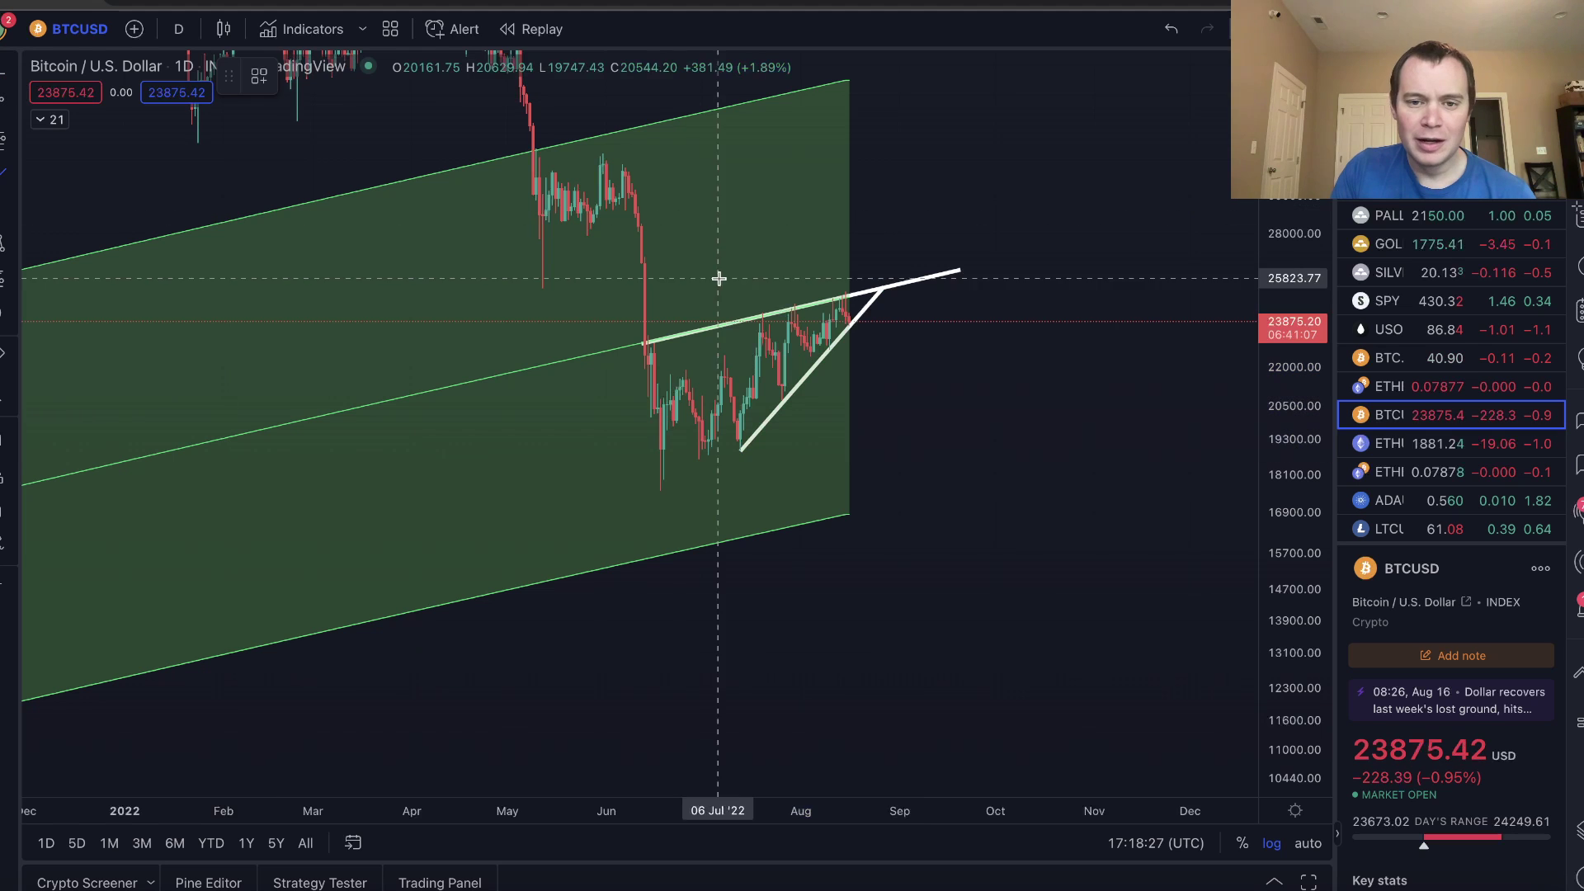
{"action": "mouse_move", "coordinate": [846, 322]}
{"action": "left_mouse_down"}
{"action": "mouse_move", "coordinate": [870, 227]}
{"action": "mouse_move", "coordinate": [845, 244]}
{"action": "left_mouse_up"}
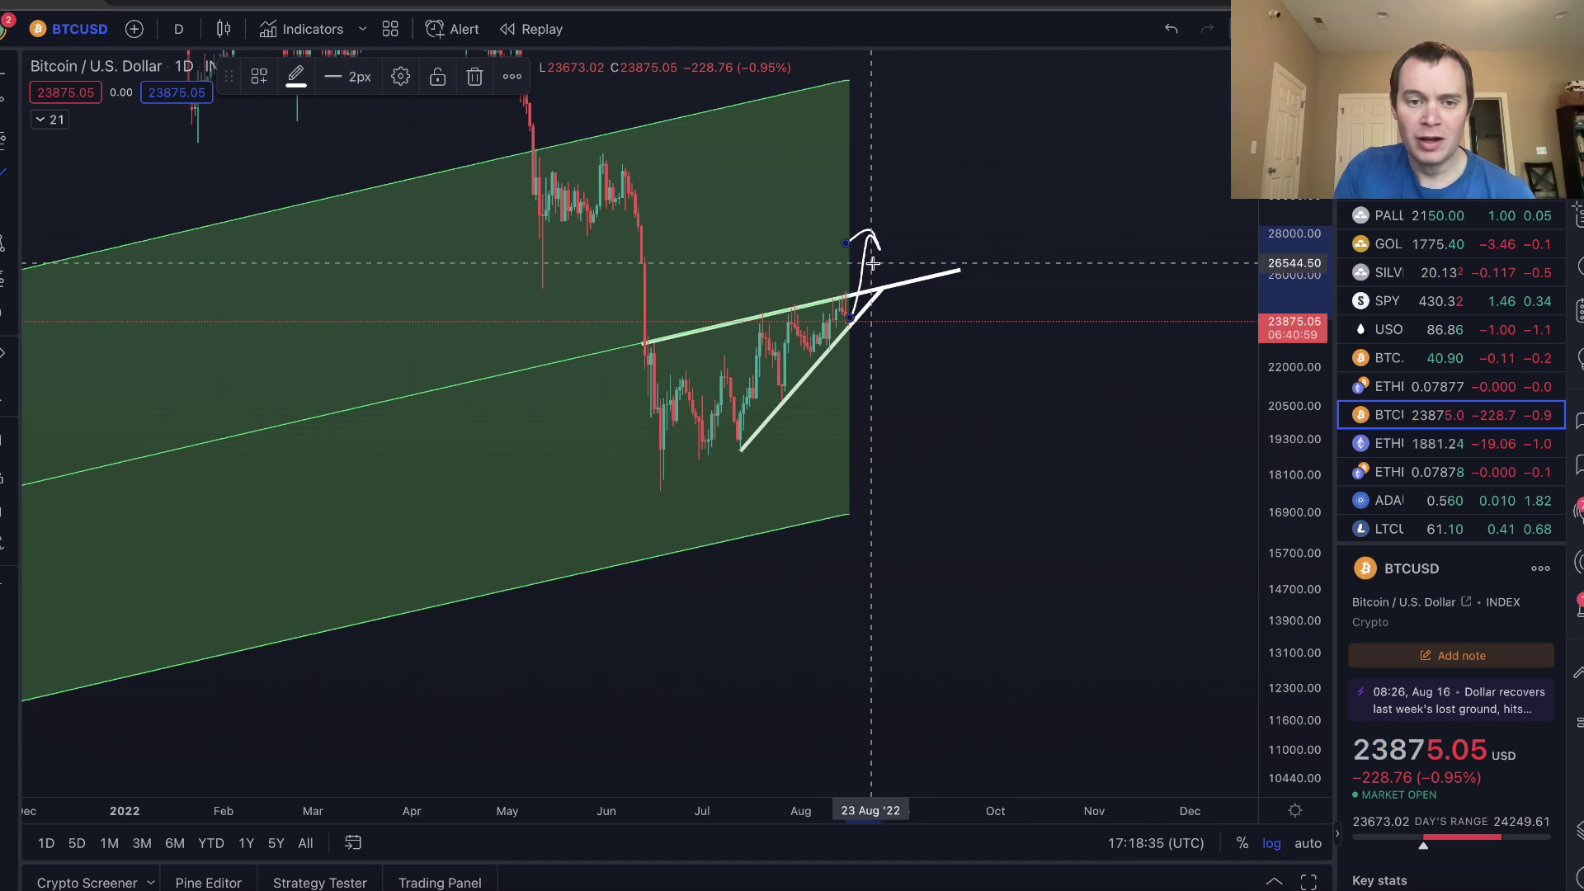
Bring the 2017–2022 stretch of both regression bands into view and remove the trend lines and arrow
{"action": "scroll", "coordinate": [1000, 290], "scroll_direction": "down", "scroll_amount": 3}
{"action": "left_click_drag", "start_coordinate": [1291, 237], "coordinate": [1291, 468]}
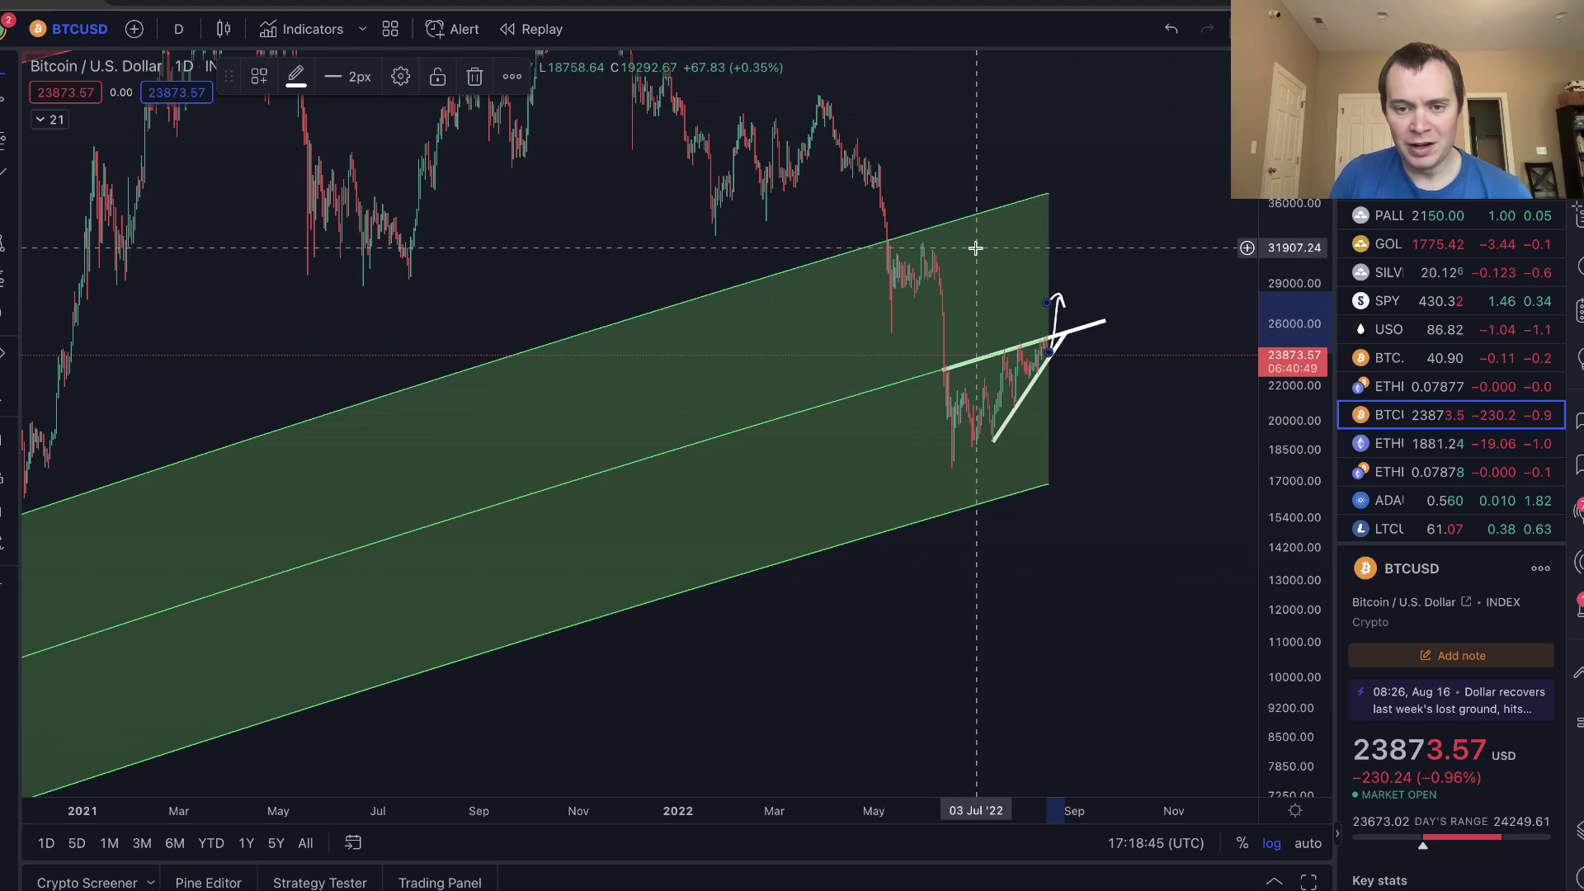
{"action": "scroll", "coordinate": [1050, 240], "scroll_direction": "down", "scroll_amount": 5}
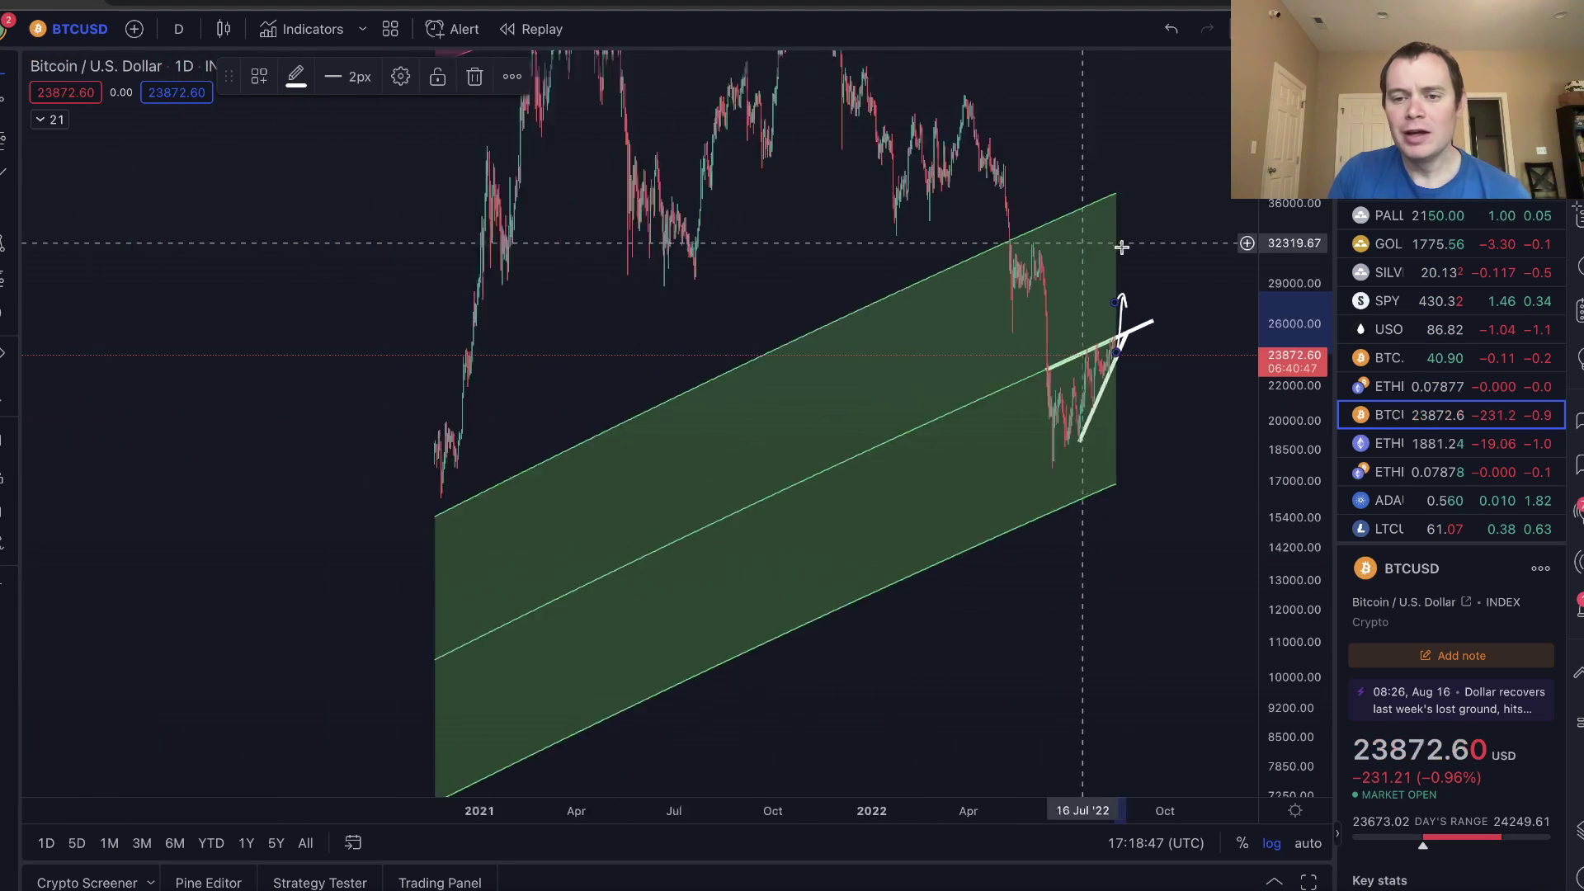
{"action": "scroll", "coordinate": [1017, 406], "scroll_direction": "down", "scroll_amount": 5}
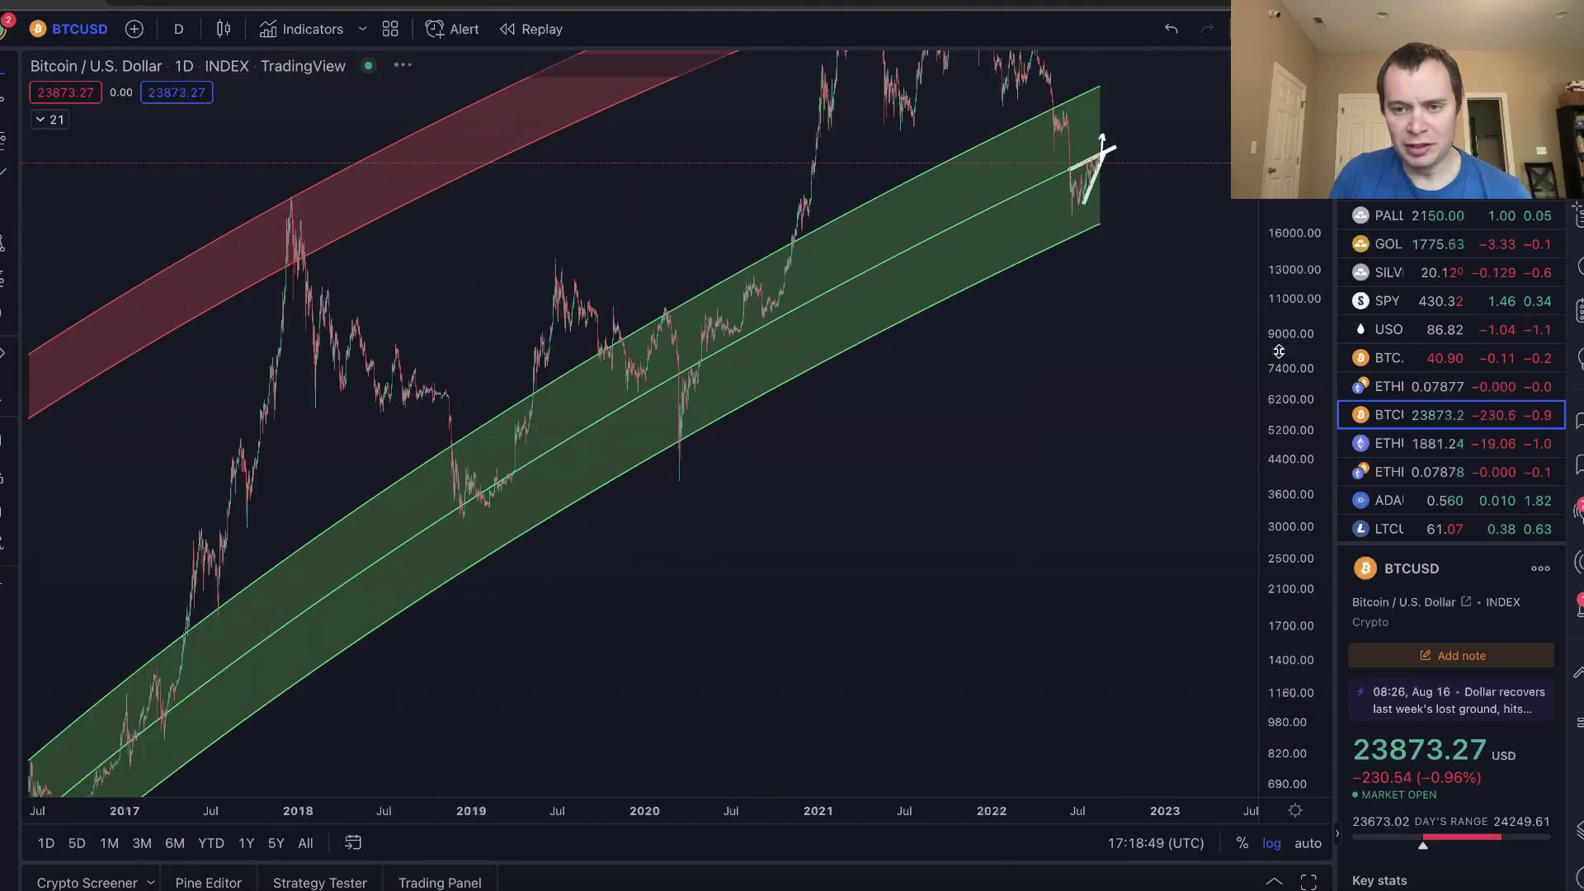
{"action": "right_click", "coordinate": [1097, 456]}
{"action": "left_click", "coordinate": [1205, 794]}
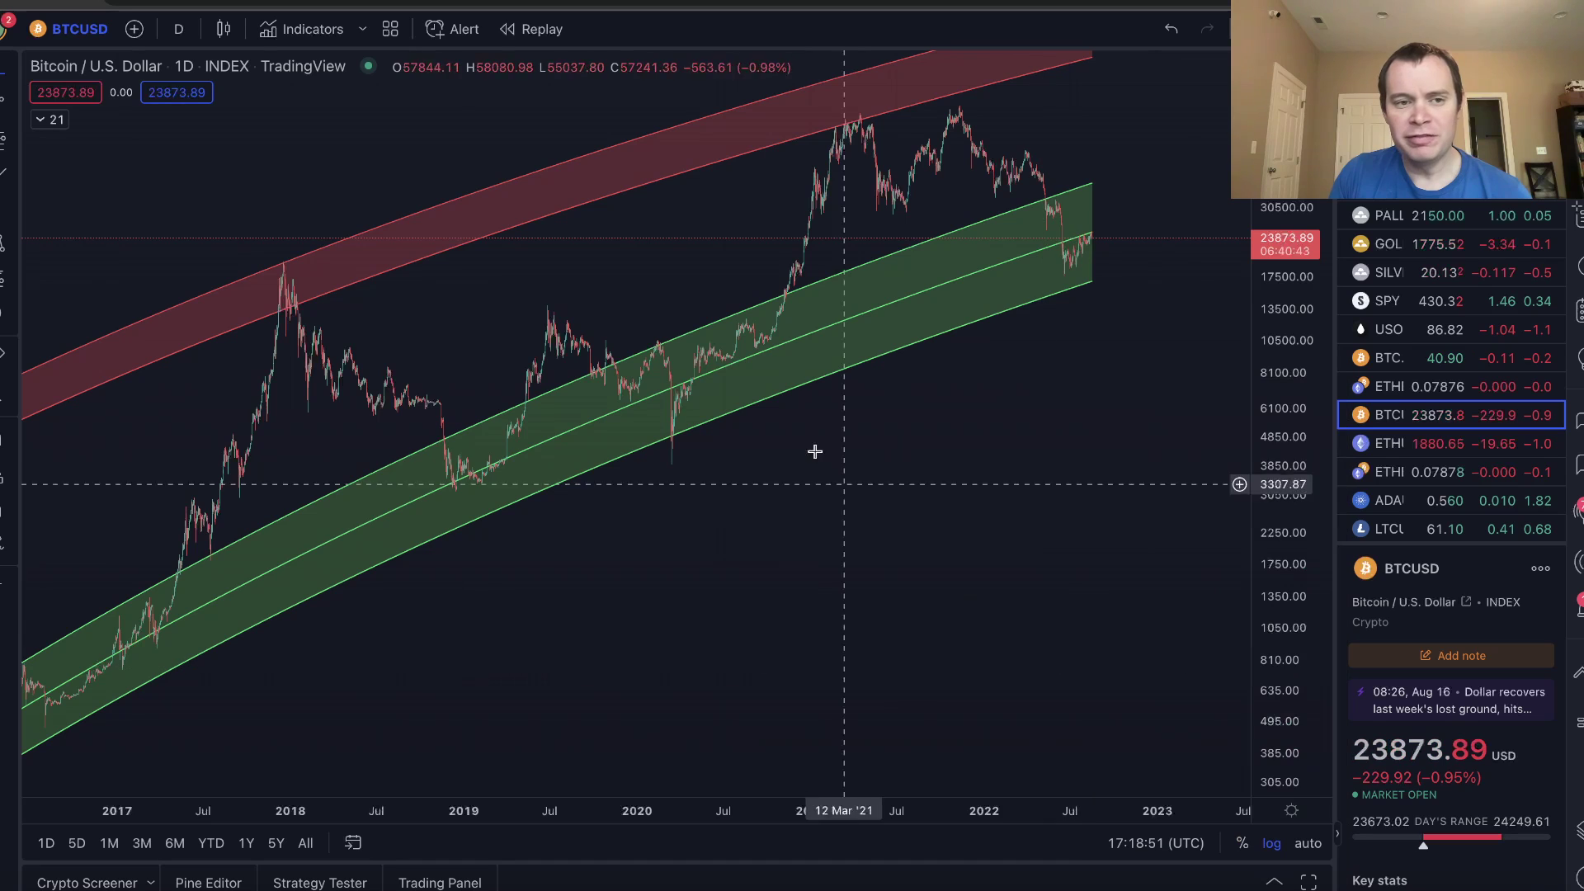
Hide the BTC Logarithmic Regression Bands, show the BTC Fair Value indicator instead and collapse the indicator list
{"action": "left_click", "coordinate": [43, 119]}
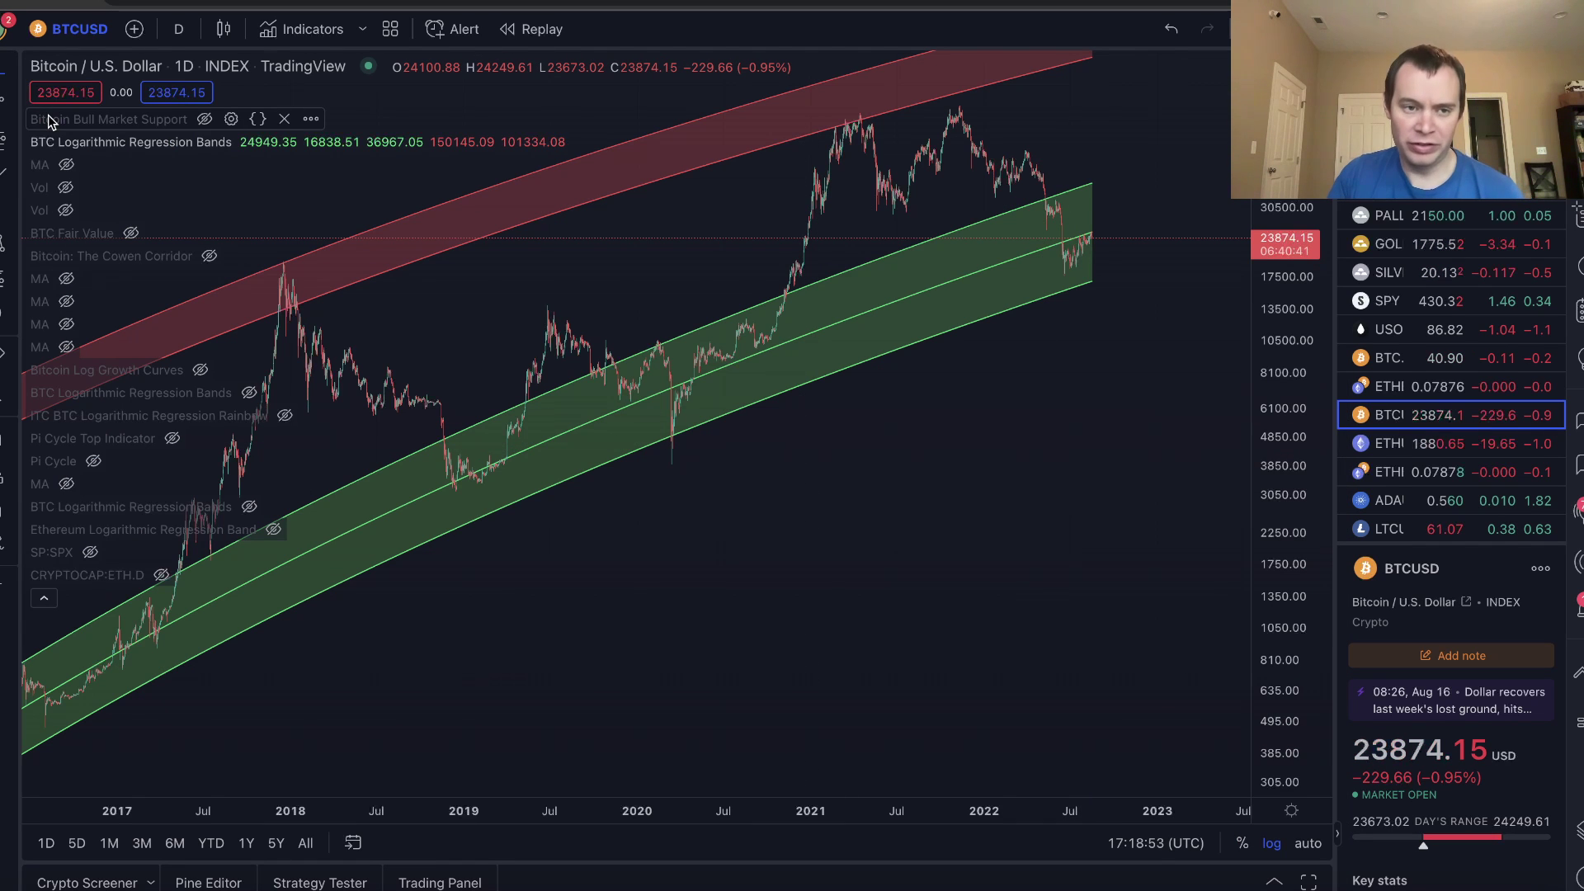
{"action": "left_click", "coordinate": [249, 142]}
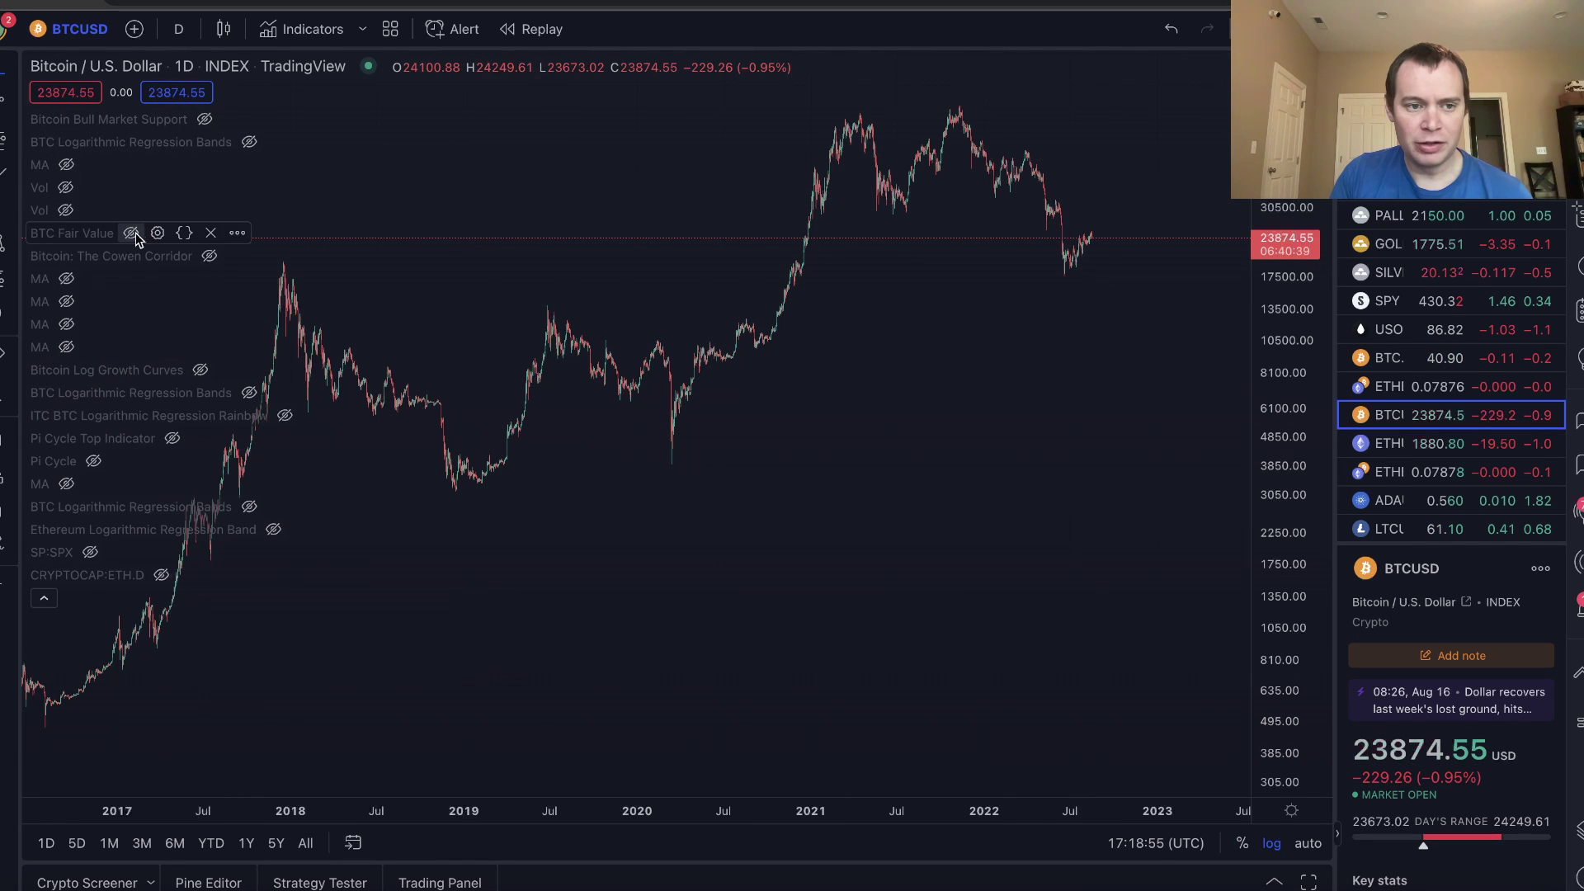
{"action": "left_click", "coordinate": [208, 255]}
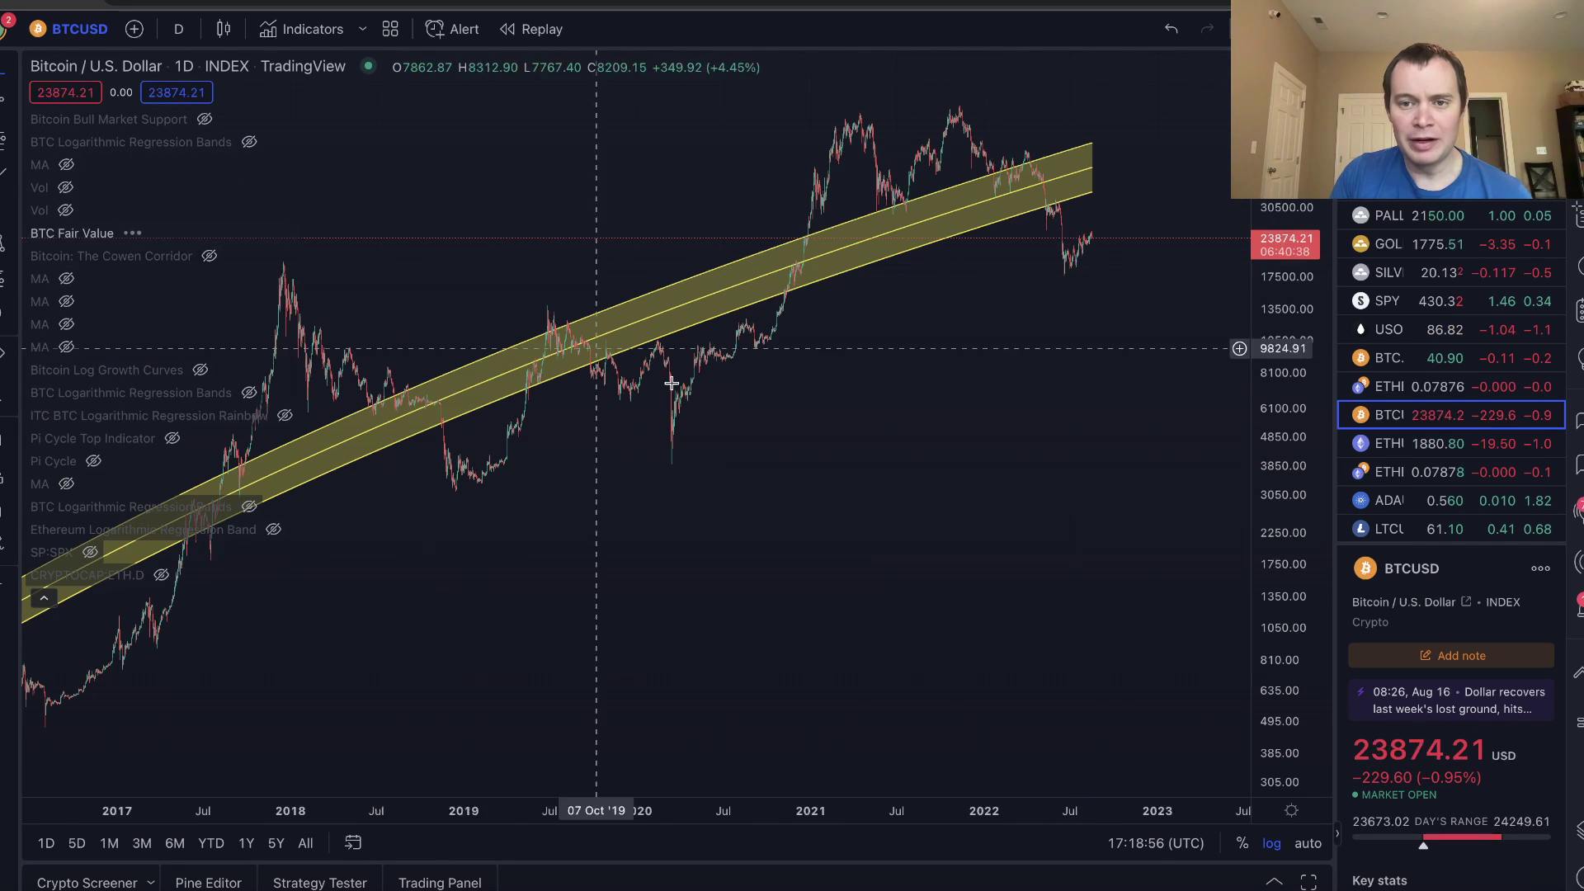
{"action": "left_click", "coordinate": [43, 597]}
Set the chart interval to 1 week and fit the whole price history with the fair value band in view
{"action": "left_click", "coordinate": [178, 29]}
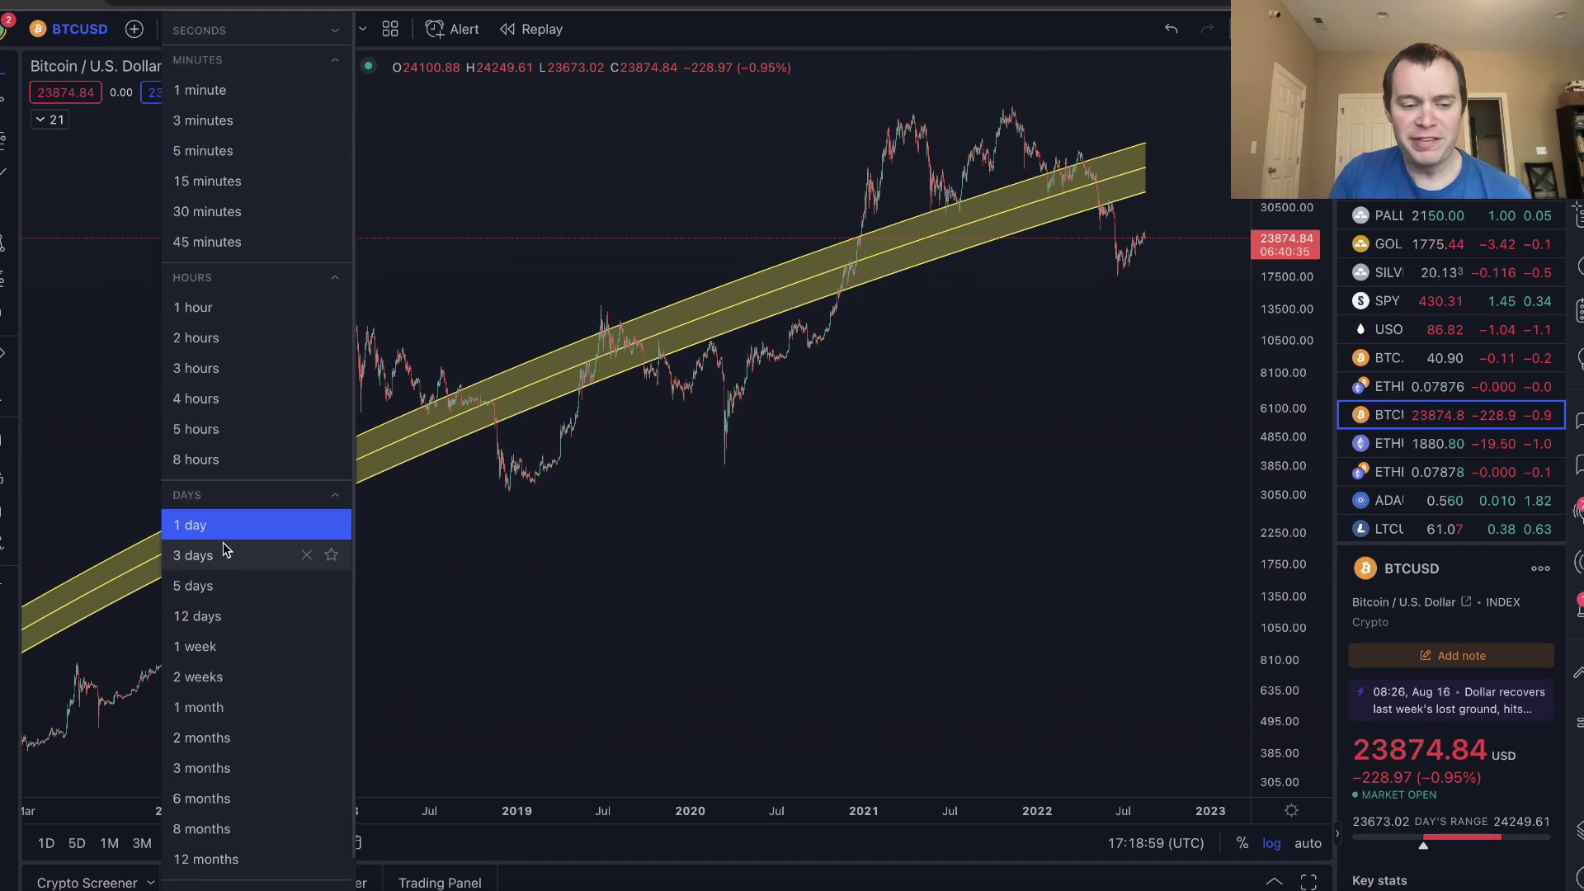
{"action": "left_click", "coordinate": [213, 644]}
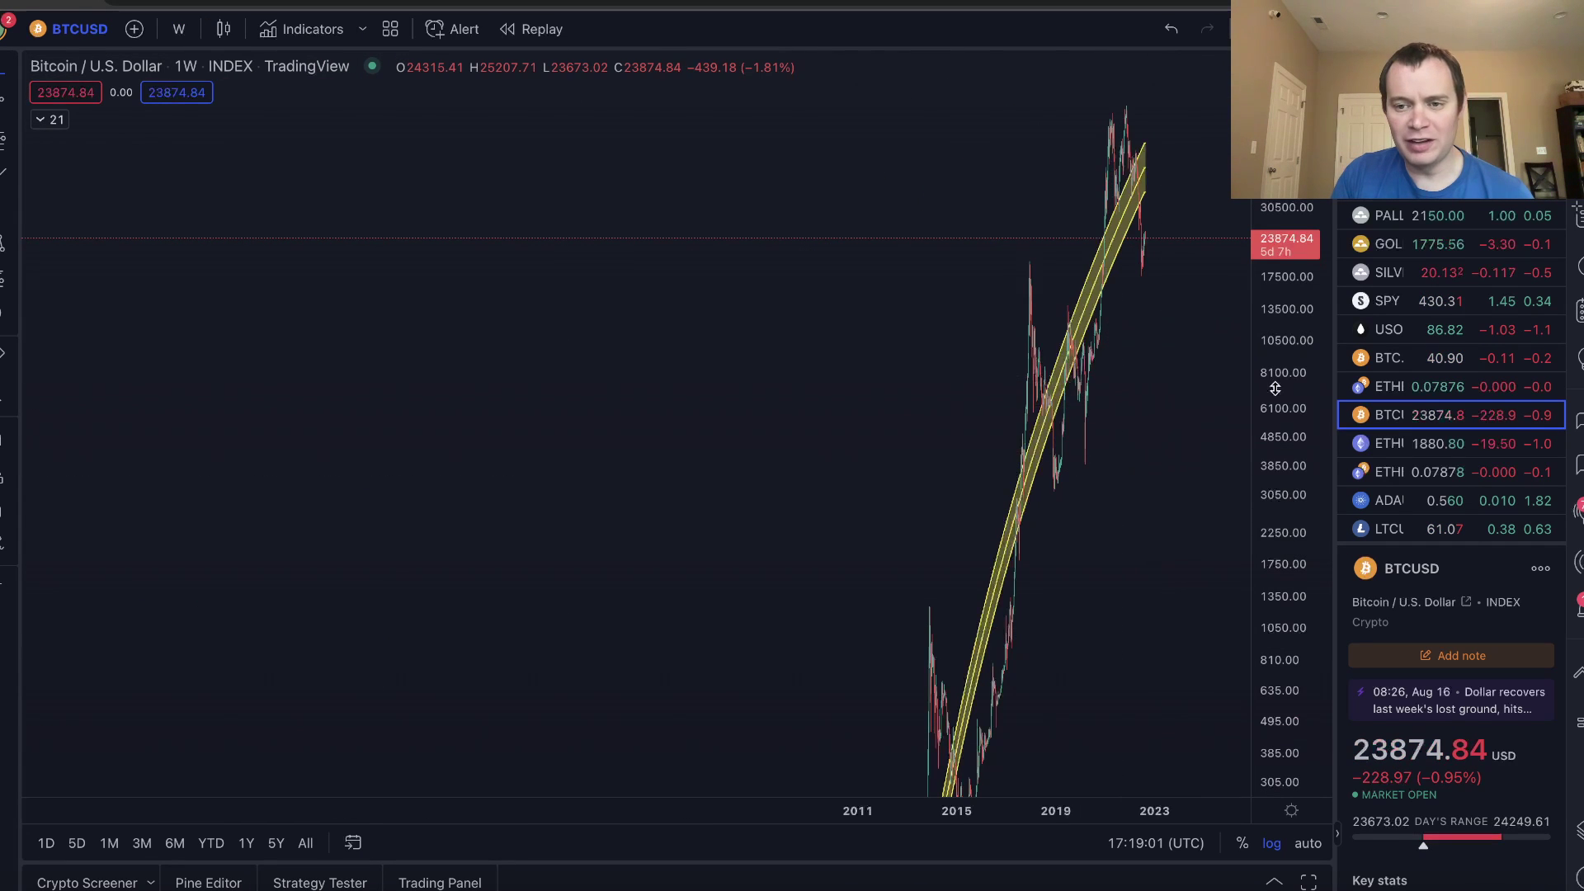
{"action": "scroll", "coordinate": [1124, 676], "scroll_direction": "up", "scroll_amount": 10}
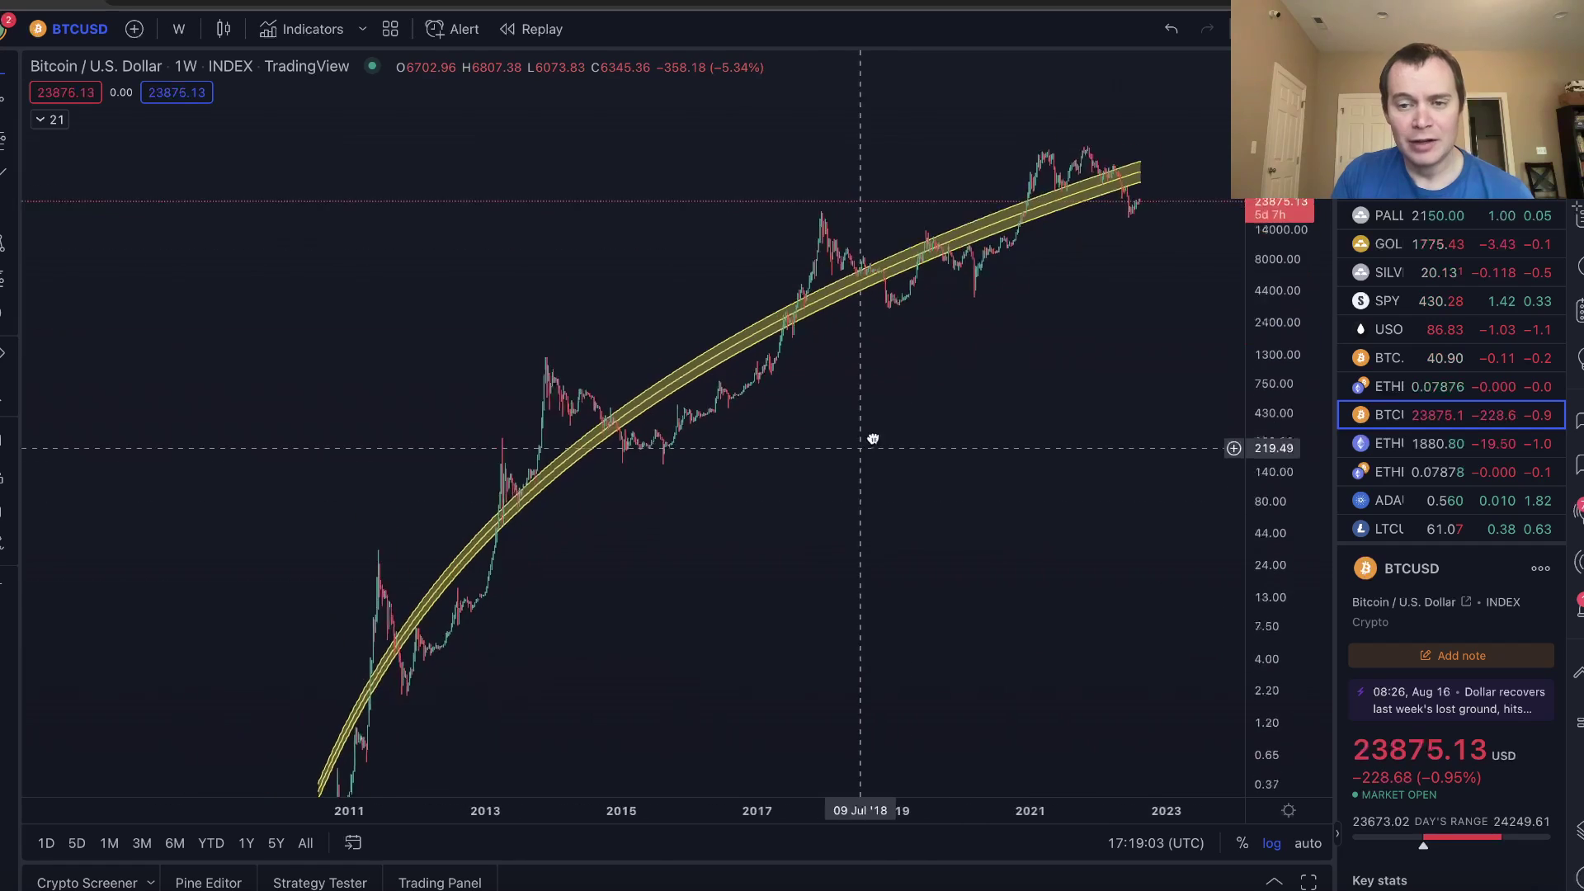
{"action": "scroll", "coordinate": [1100, 524], "scroll_direction": "up", "scroll_amount": 5}
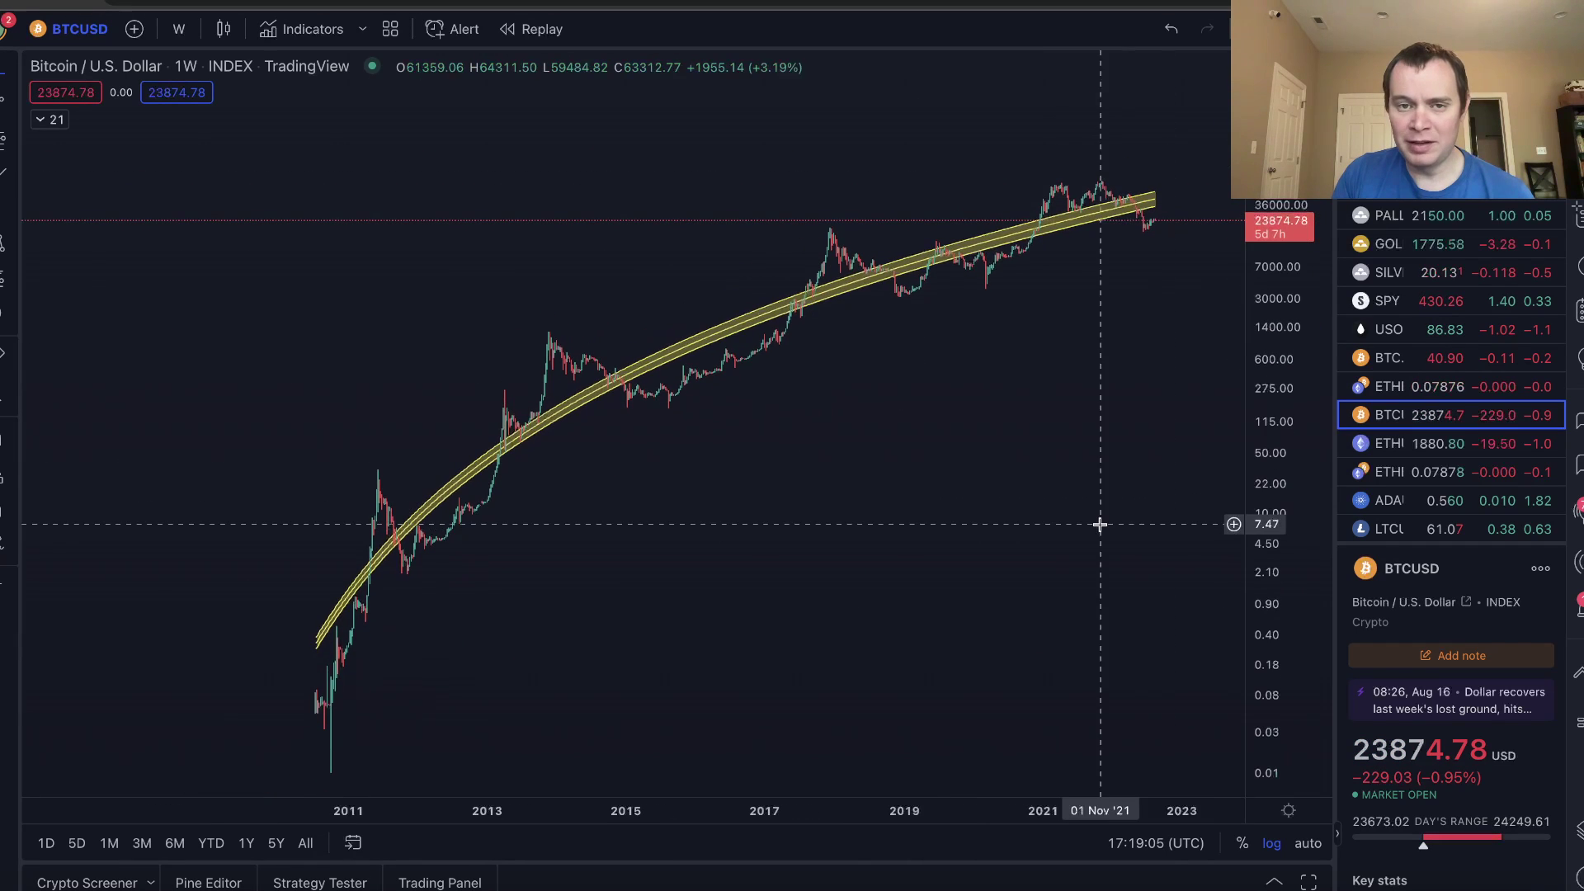
Review the full indicator list on the weekly chart and collapse it again
{"action": "left_click_drag", "start_coordinate": [893, 483], "coordinate": [932, 499]}
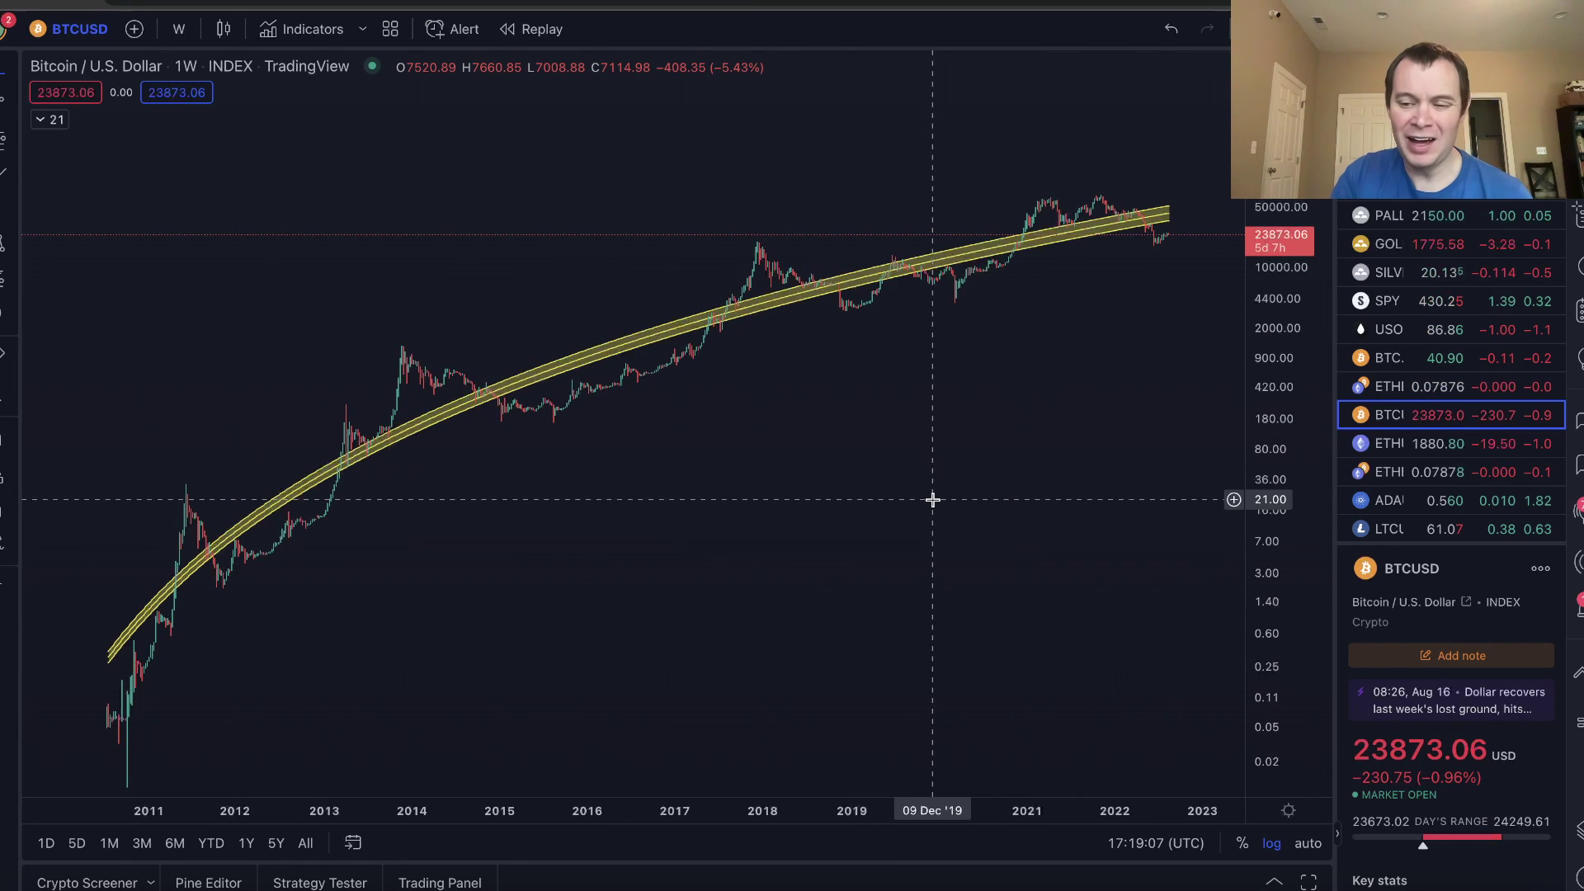
{"action": "left_click", "coordinate": [74, 120]}
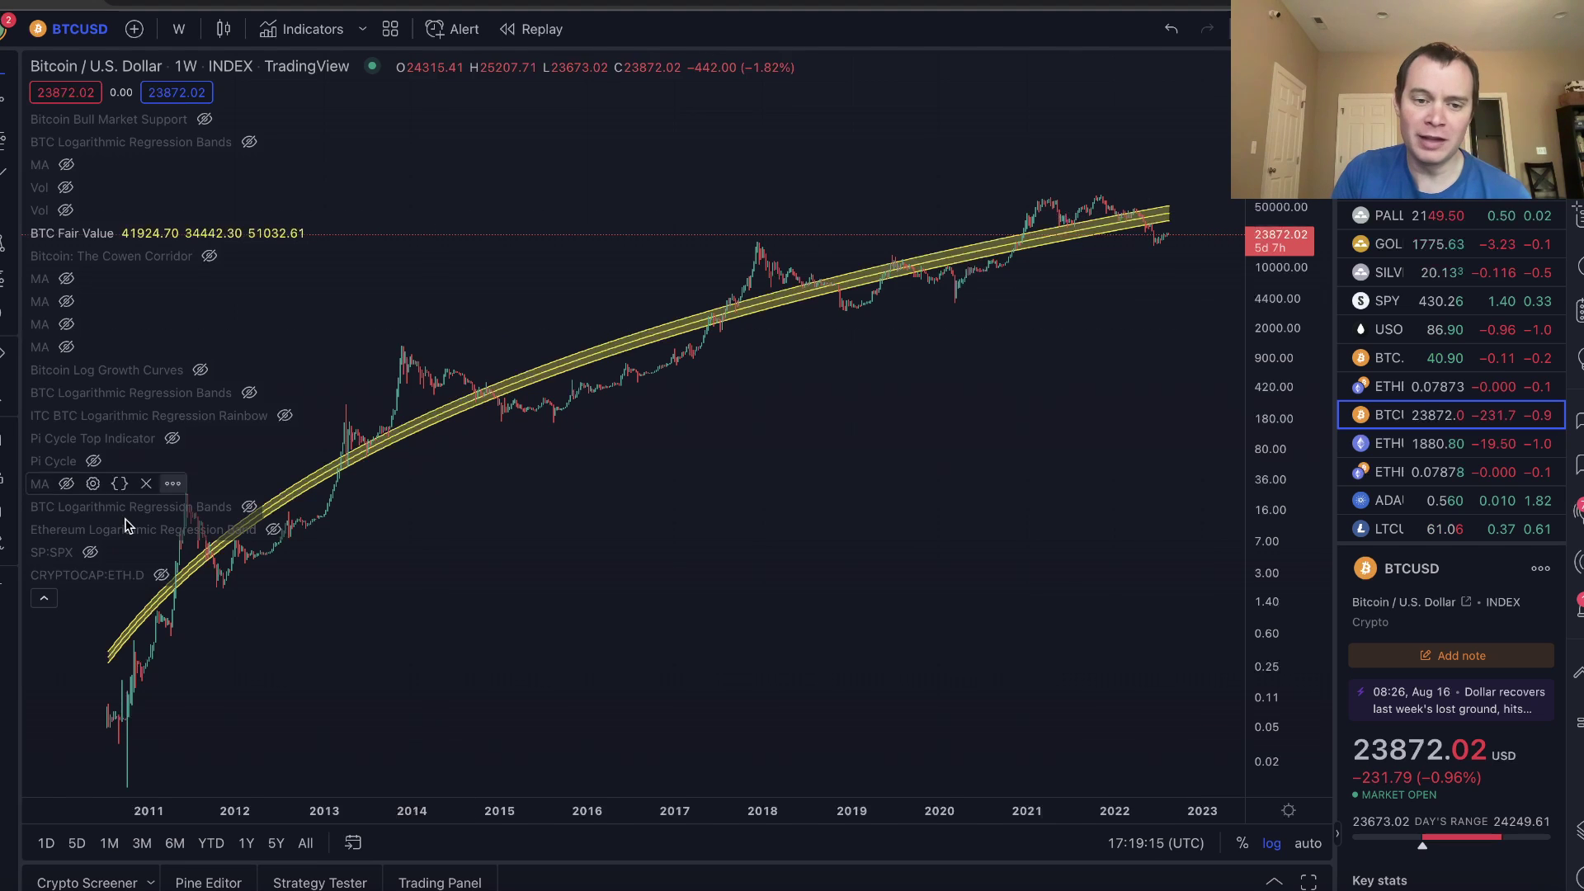
{"action": "left_click", "coordinate": [43, 597]}
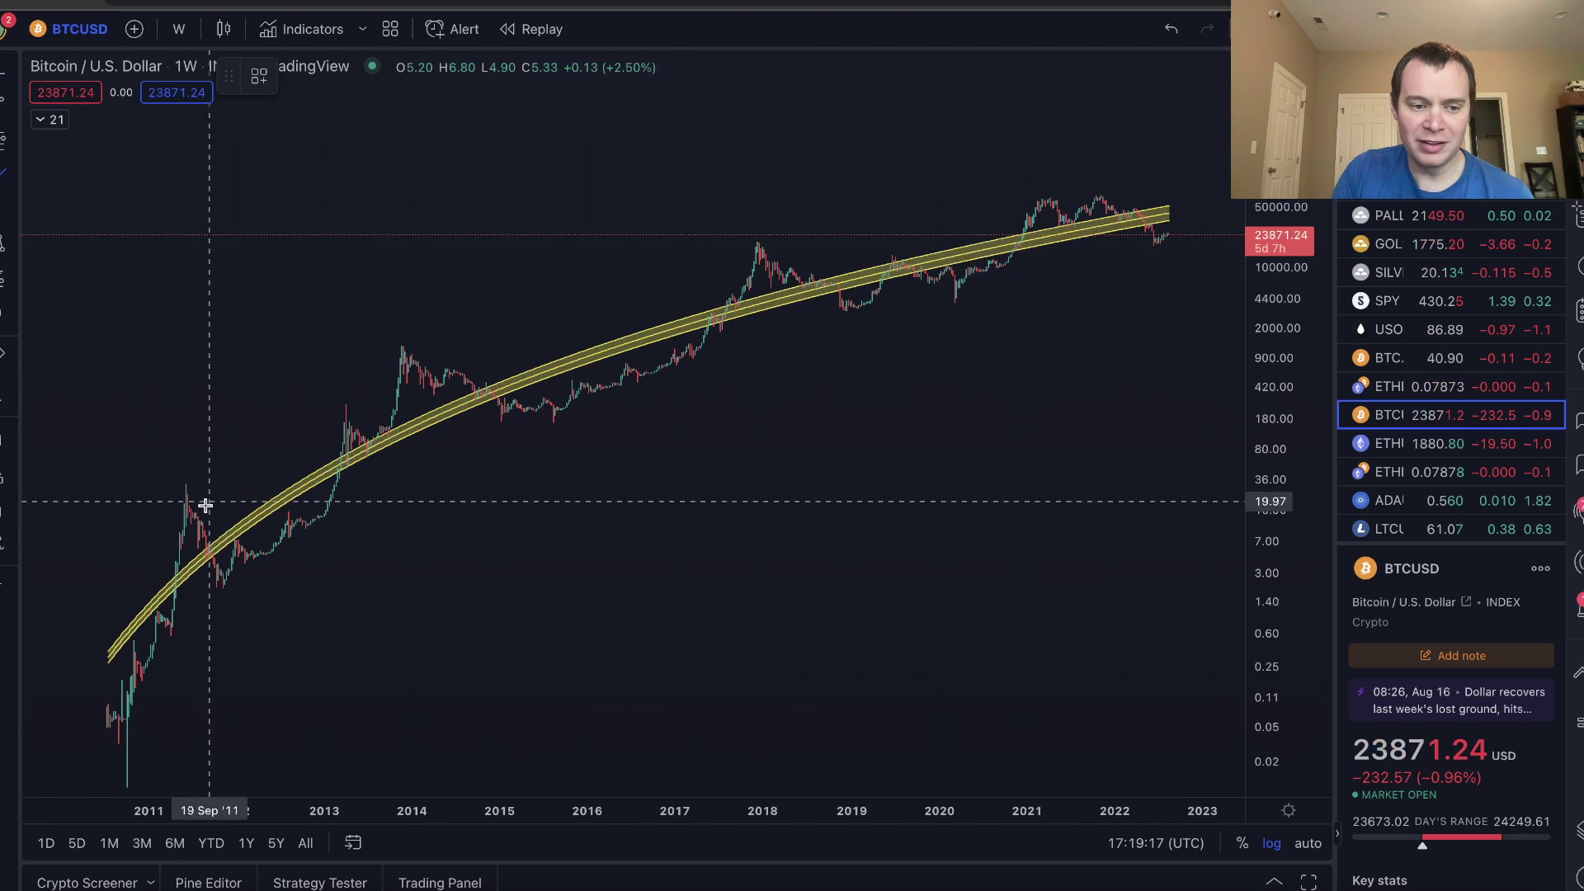
Brush freehand circles around the successive price stretches above and below the fair value band, from the 2011 peak and preceding lows to the 2021 peaks
{"action": "mouse_move", "coordinate": [198, 476]}
{"action": "left_mouse_down"}
{"action": "mouse_move", "coordinate": [166, 472]}
{"action": "mouse_move", "coordinate": [150, 554]}
{"action": "left_mouse_up"}
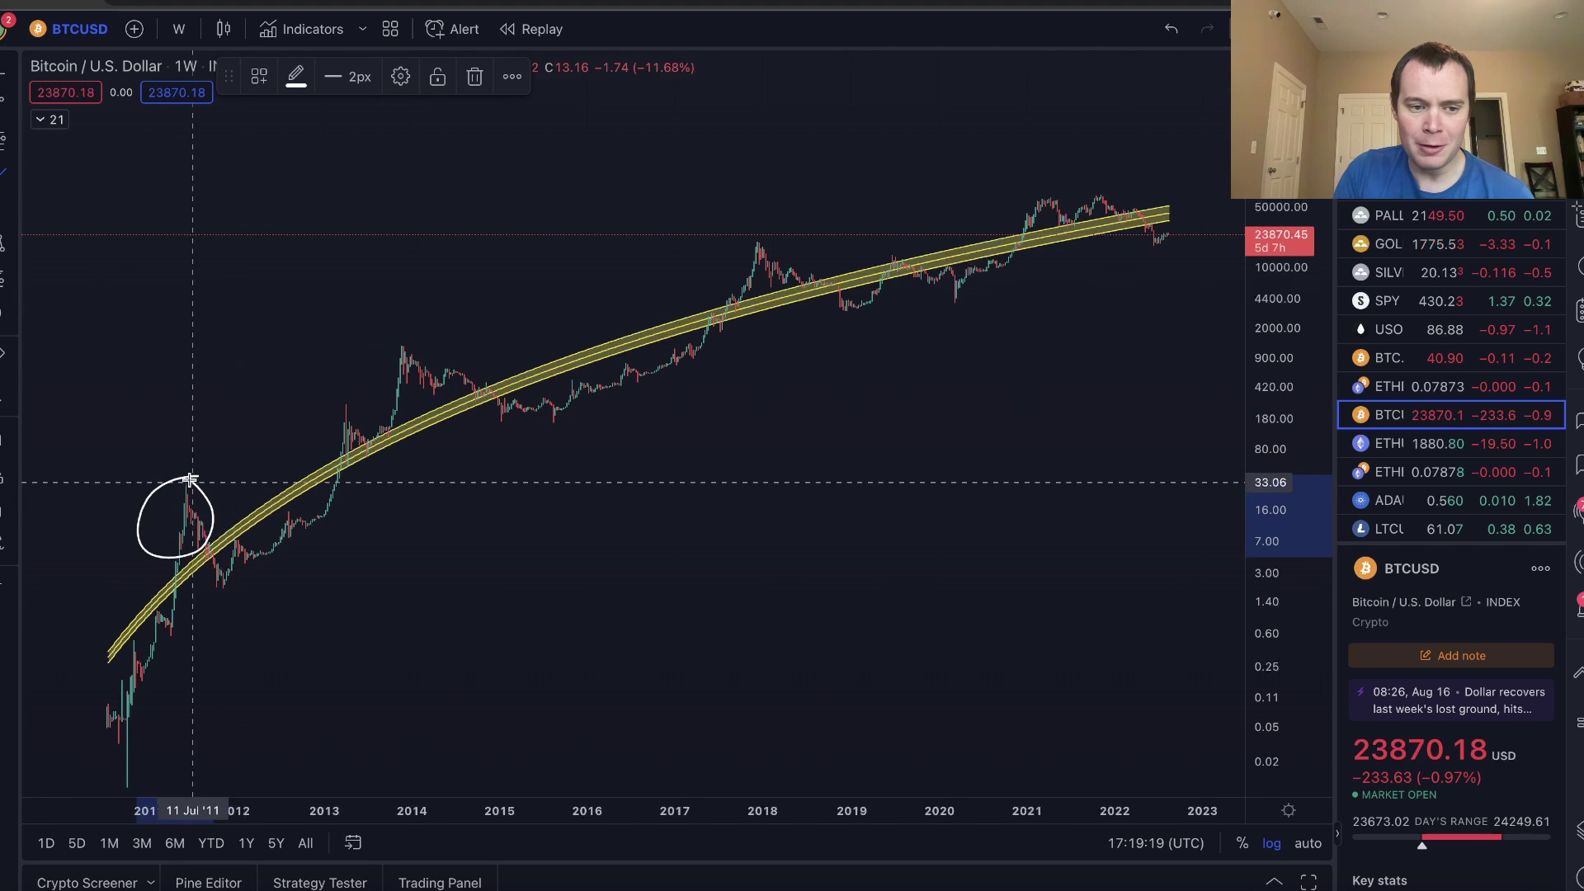
{"action": "mouse_move", "coordinate": [161, 615]}
{"action": "left_mouse_down"}
{"action": "mouse_move", "coordinate": [107, 713]}
{"action": "mouse_move", "coordinate": [165, 627]}
{"action": "left_mouse_up"}
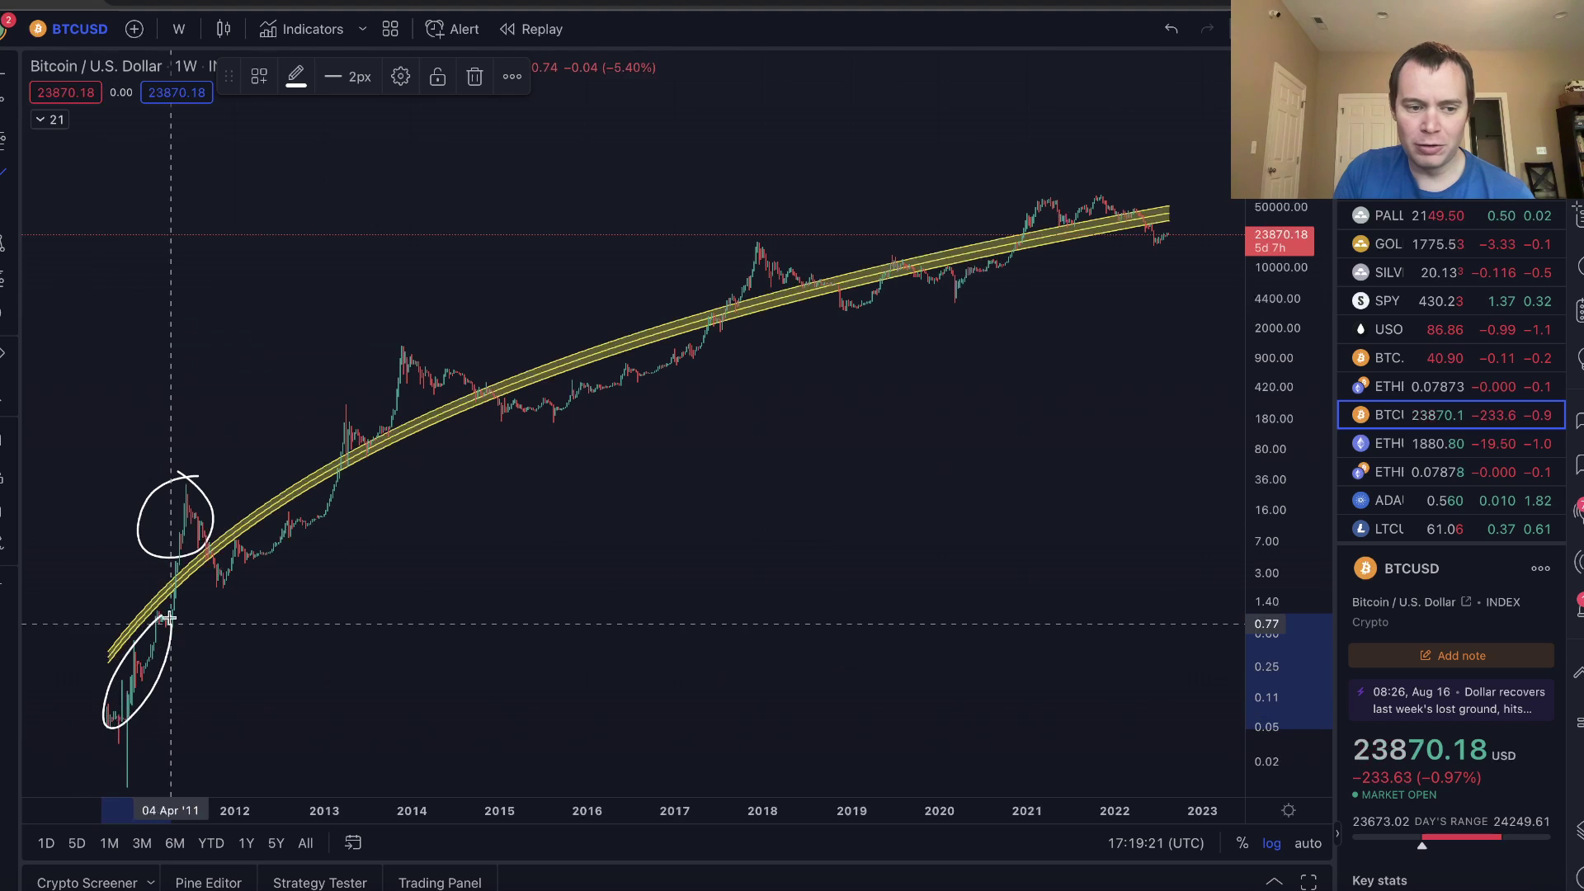
{"action": "left_click_drag", "start_coordinate": [324, 494], "coordinate": [204, 577]}
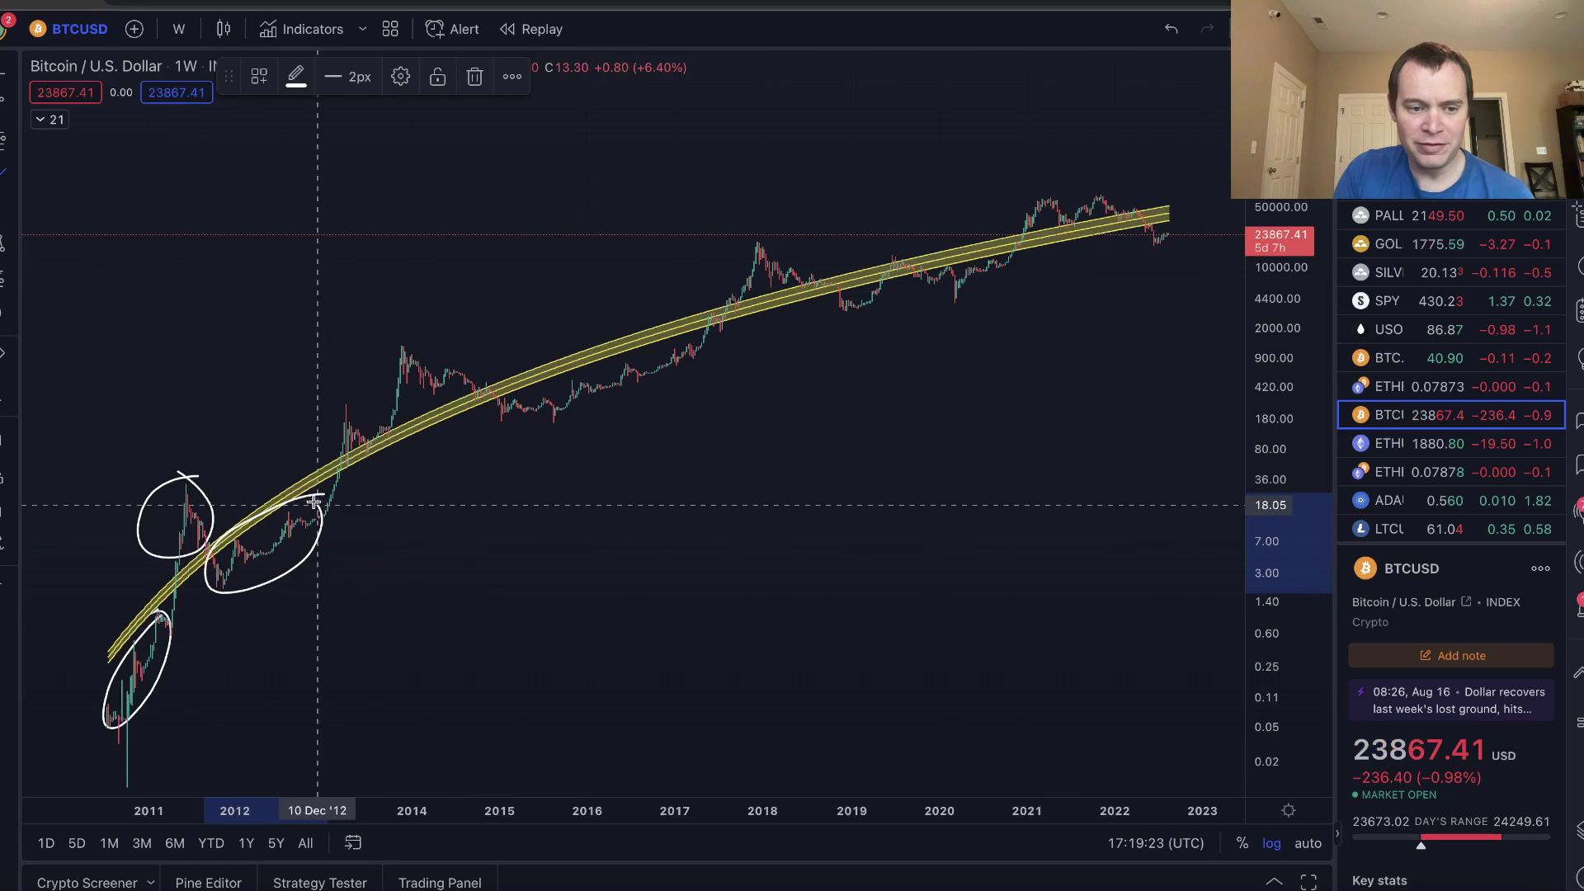
{"action": "mouse_move", "coordinate": [416, 344]}
{"action": "left_mouse_down"}
{"action": "mouse_move", "coordinate": [379, 346]}
{"action": "mouse_move", "coordinate": [430, 383]}
{"action": "mouse_move", "coordinate": [420, 354]}
{"action": "left_mouse_up"}
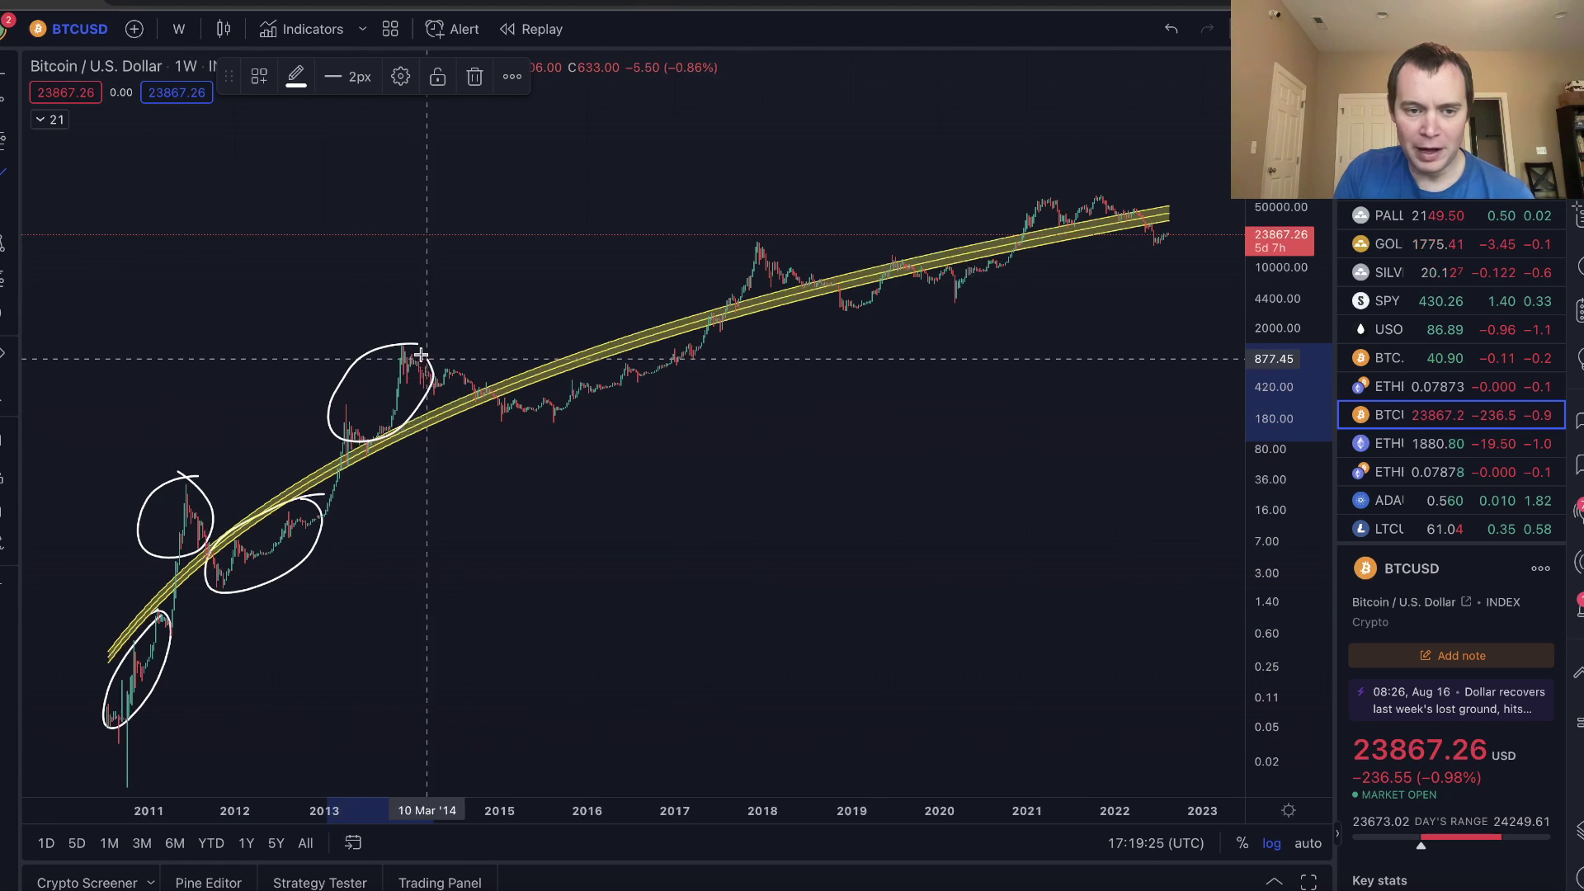
{"action": "mouse_move", "coordinate": [698, 353]}
{"action": "left_mouse_down"}
{"action": "mouse_move", "coordinate": [651, 404]}
{"action": "mouse_move", "coordinate": [528, 425]}
{"action": "mouse_move", "coordinate": [689, 326]}
{"action": "mouse_move", "coordinate": [722, 354]}
{"action": "left_mouse_up"}
{"action": "mouse_move", "coordinate": [740, 231]}
{"action": "left_mouse_down"}
{"action": "mouse_move", "coordinate": [816, 260]}
{"action": "mouse_move", "coordinate": [714, 235]}
{"action": "left_mouse_up"}
{"action": "mouse_move", "coordinate": [1011, 255]}
{"action": "left_mouse_down"}
{"action": "mouse_move", "coordinate": [851, 318]}
{"action": "mouse_move", "coordinate": [974, 245]}
{"action": "left_mouse_up"}
{"action": "left_click_drag", "start_coordinate": [1137, 175], "coordinate": [1007, 203]}
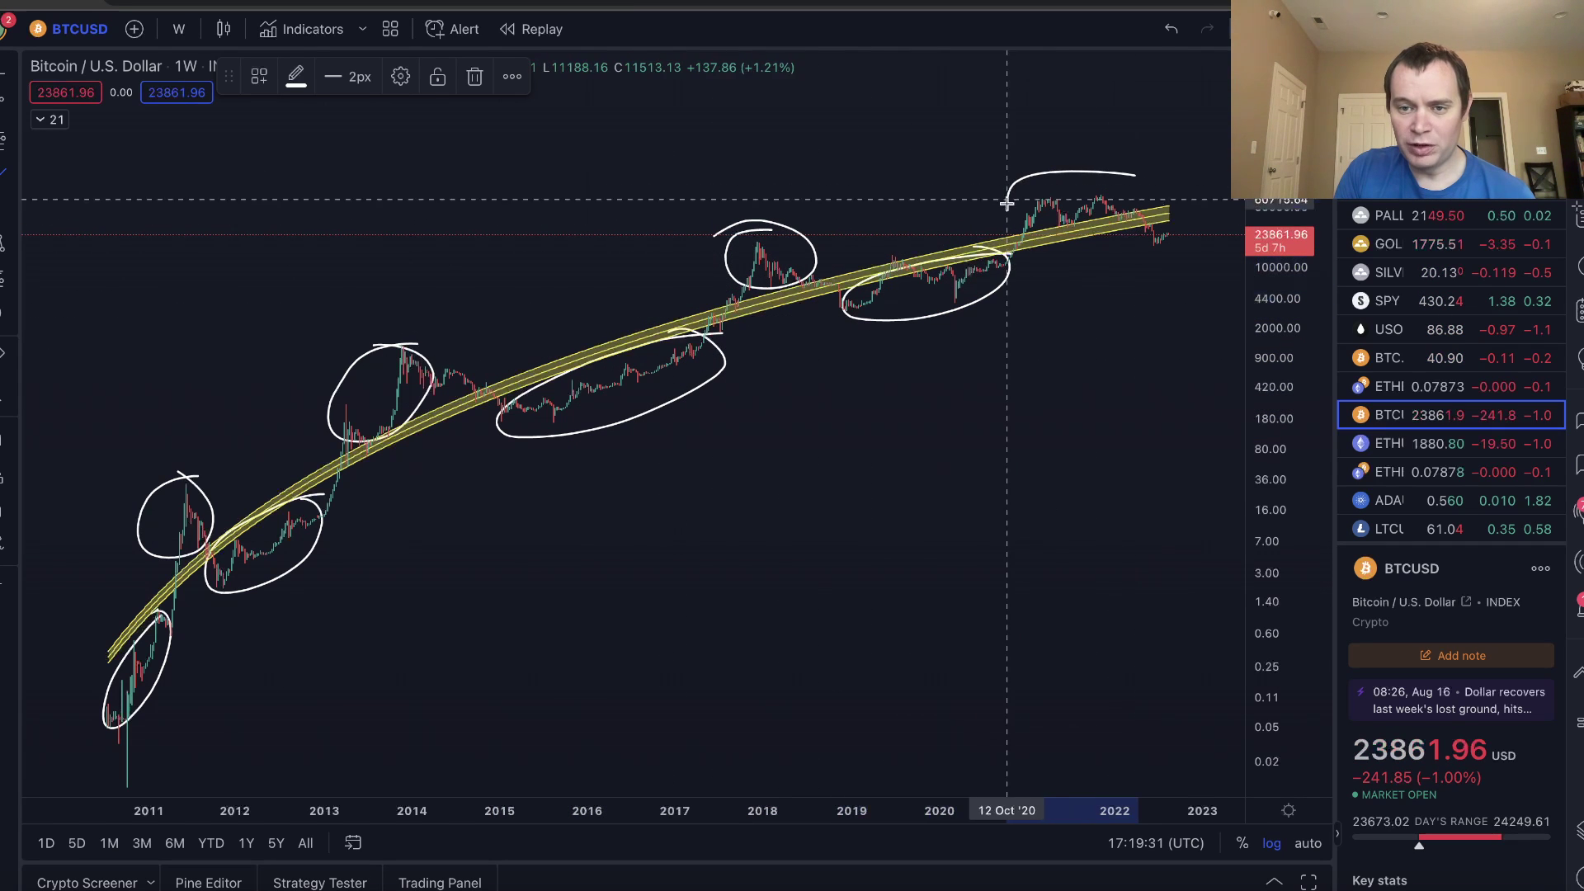